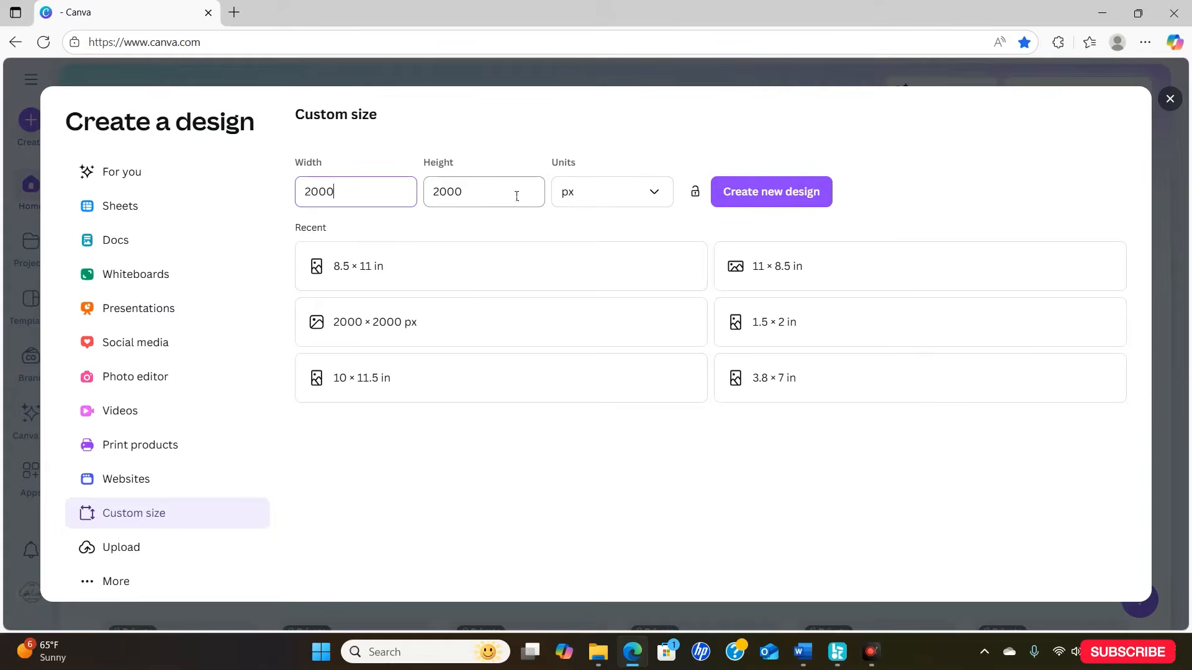
# - Create the 2000 × 2000 px design and add a solid blue gradient graphic found by searching elements for "blue background"
pyautogui.click(742, 193)
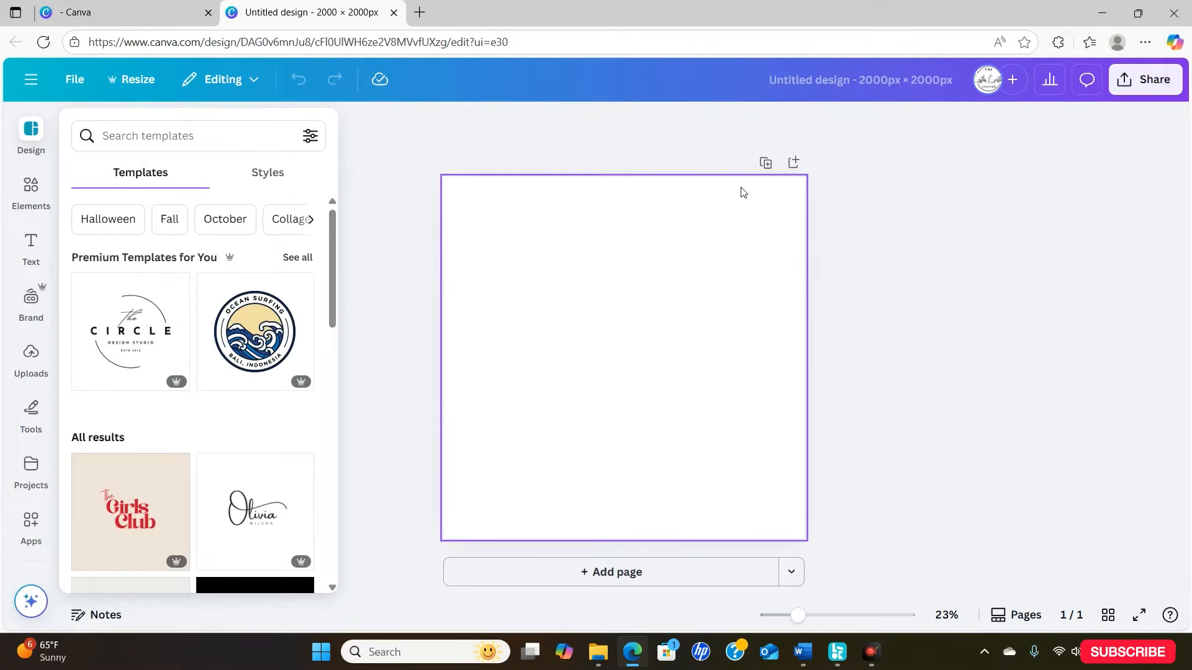
pyautogui.click(29, 207)
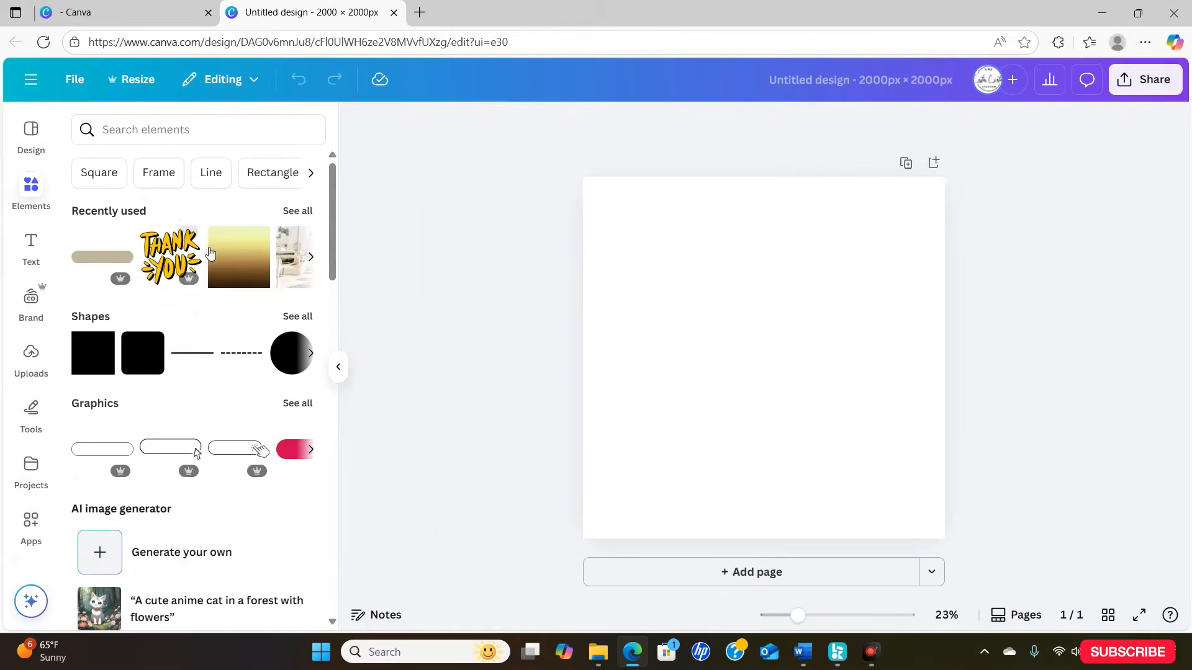
pyautogui.click(232, 130)
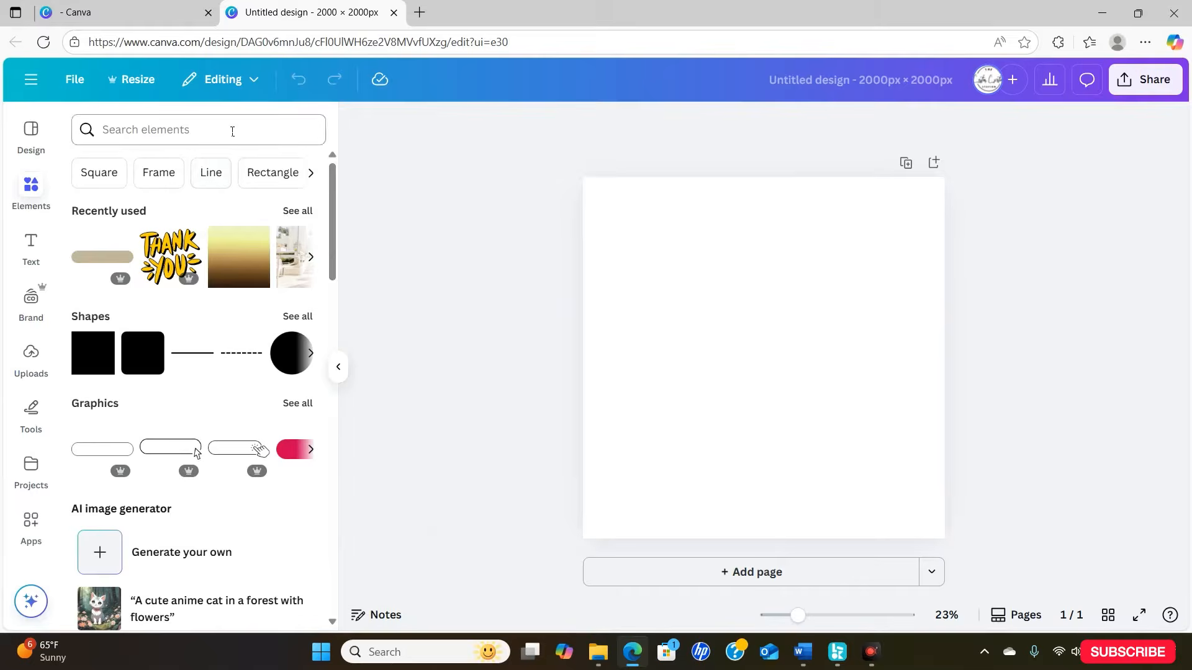
pyautogui.write('b')
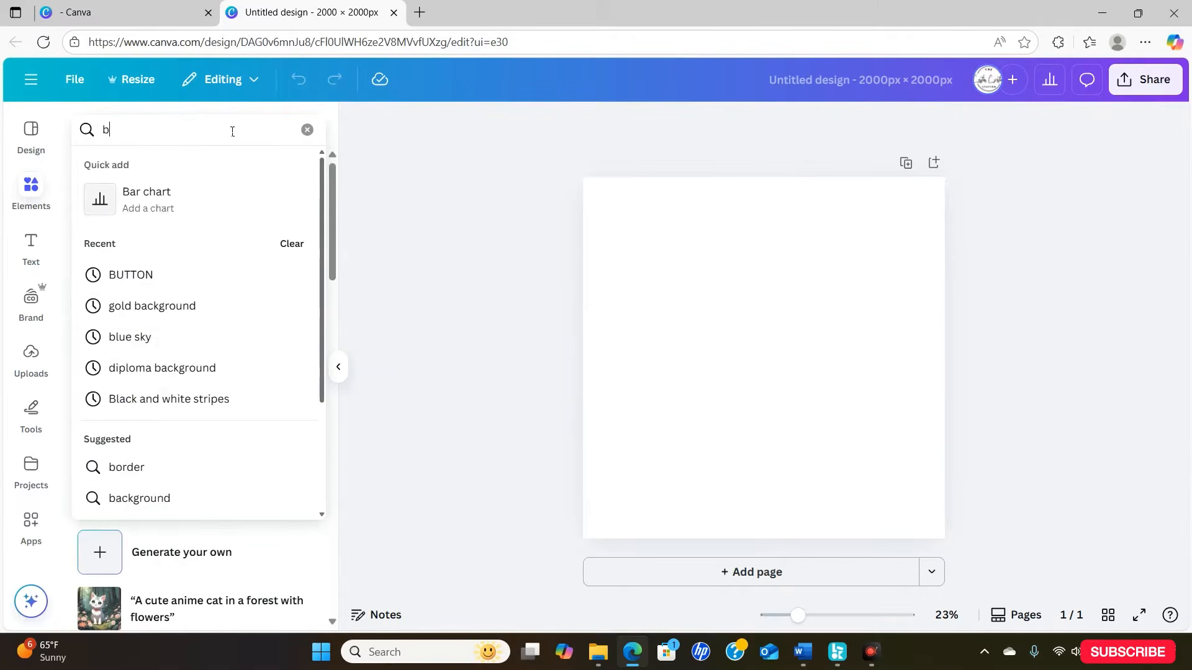
pyautogui.write('lue backgroud')
pyautogui.press('Return')
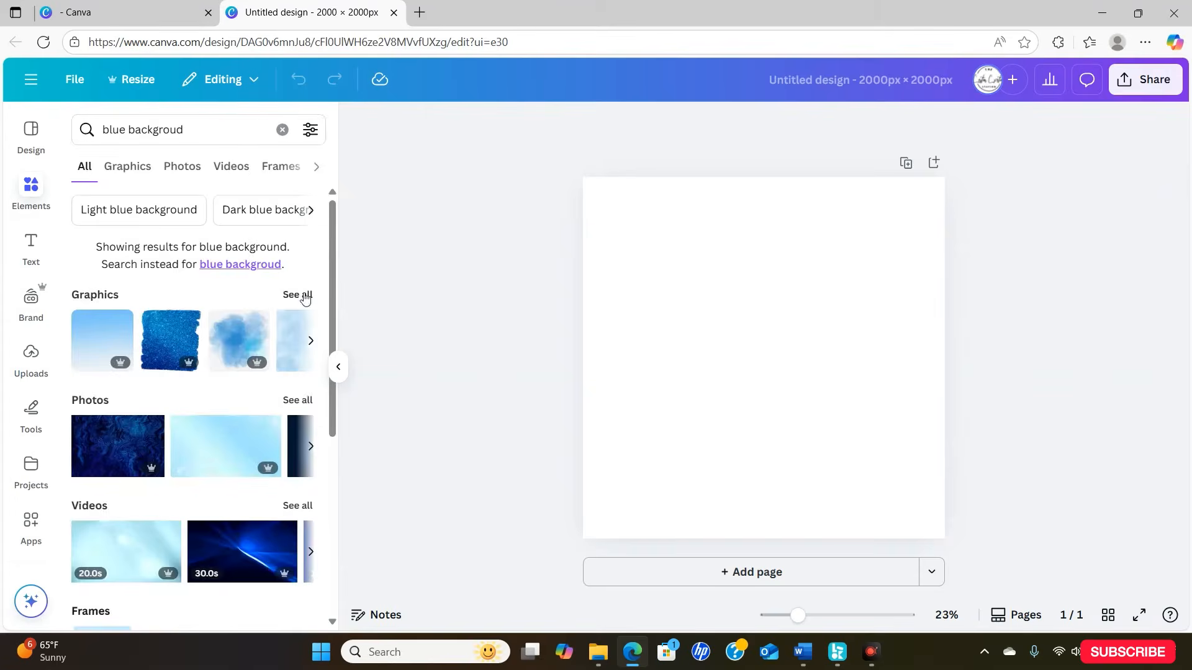
pyautogui.click(193, 571)
# - Crop and stretch the blue graphic into a full-width band along the page's upper edge, and put a matching band along the lower edge
pyautogui.moveTo(734, 391); pyautogui.dragTo(695, 354)
pyautogui.moveTo(723, 466); pyautogui.dragTo(721, 279)
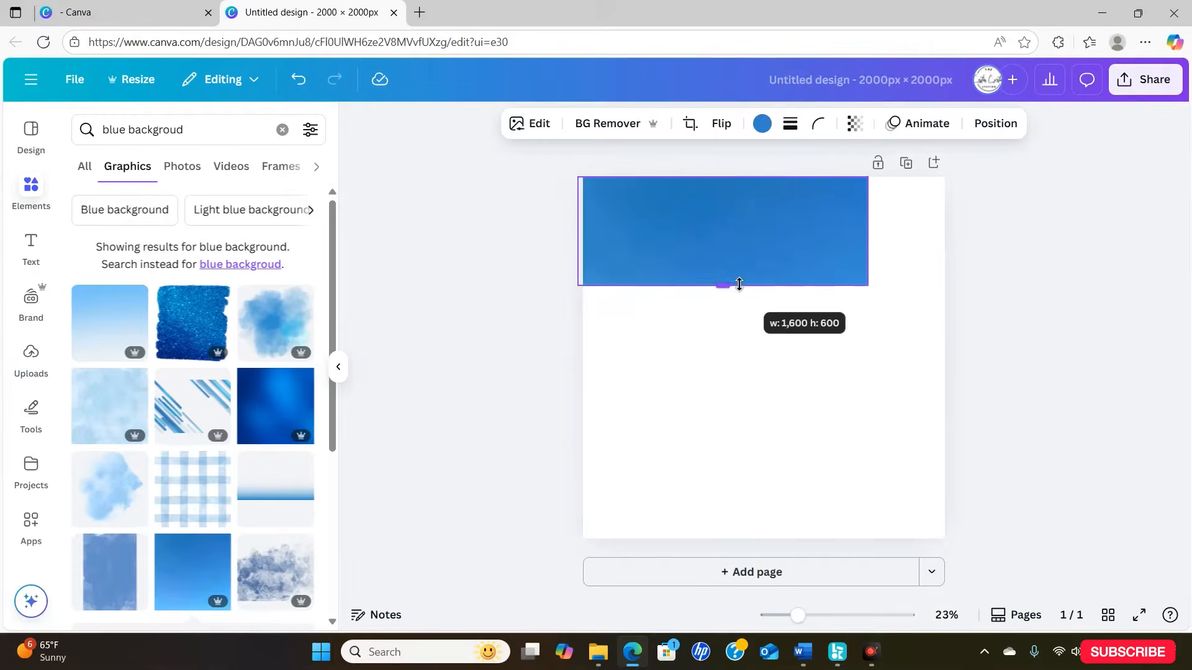
pyautogui.moveTo(868, 231); pyautogui.dragTo(939, 236)
pyautogui.moveTo(761, 285); pyautogui.dragTo(787, 513)
pyautogui.click(763, 270)
# - Add a heading reading "GRADUATION SHIRT PIN"
pyautogui.click(31, 249)
pyautogui.click(142, 353)
pyautogui.write('GRAD')
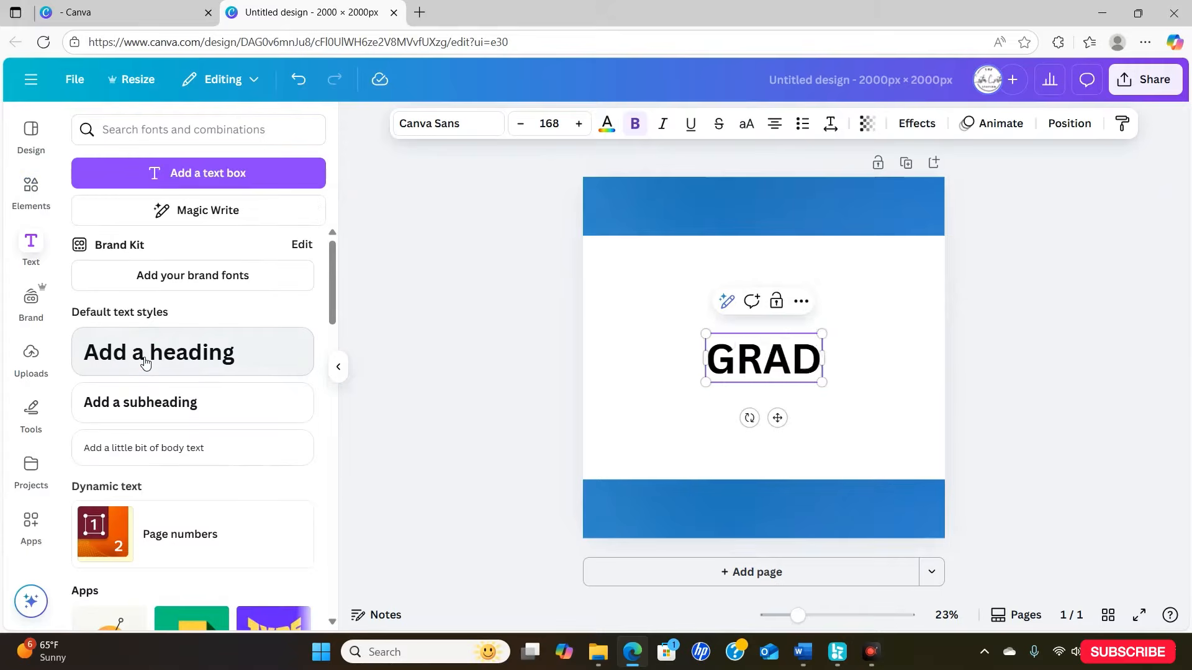
pyautogui.write('UATION SHIRT PIN')
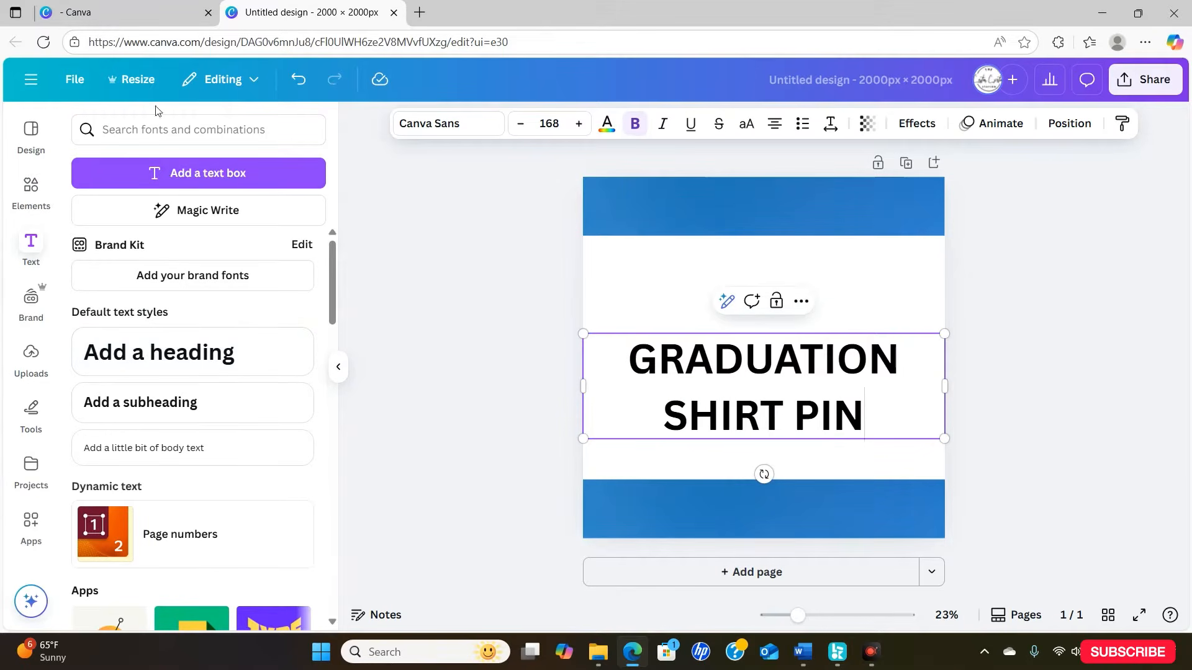
# - Scale the title down to about size 99.7, place it on the upper blue band and colour it white
pyautogui.moveTo(944, 438); pyautogui.dragTo(900, 349)
pyautogui.moveTo(777, 398); pyautogui.dragTo(777, 258)
pyautogui.click(607, 128)
pyautogui.click(158, 239)
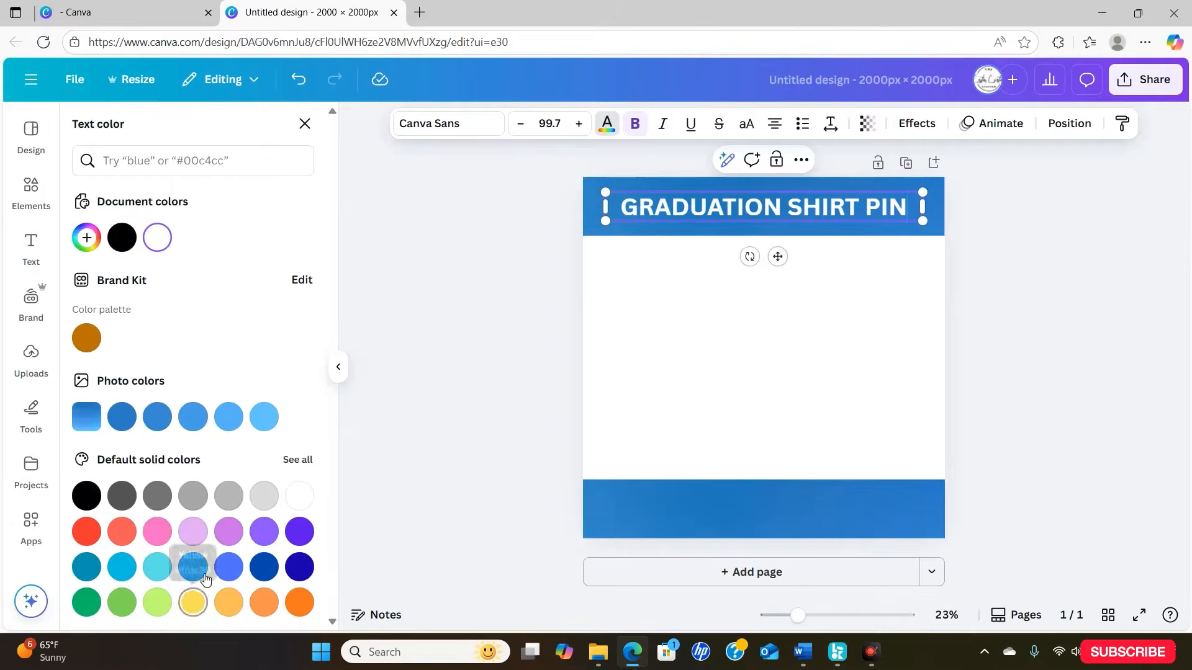
# - Add a second heading reading "CANVA EDITABLE TEMPLATE"
pyautogui.click(31, 248)
pyautogui.click(161, 360)
pyautogui.write('CANVA EDITABLE TEMPLATE')
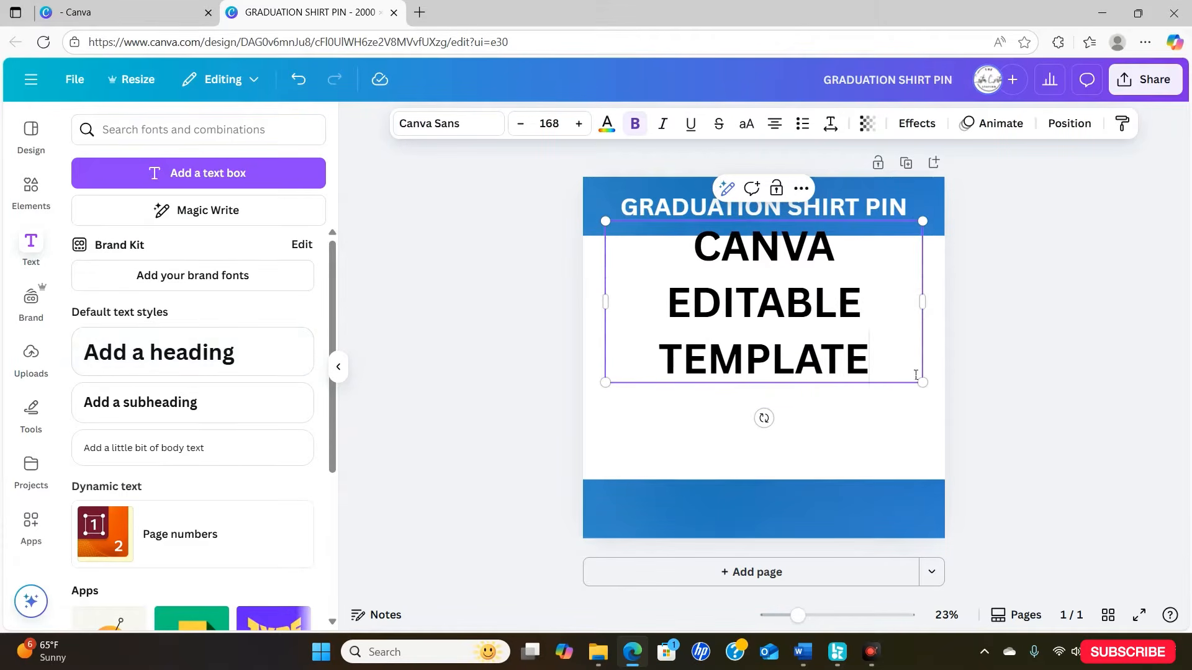
# - Fit "CANVA EDITABLE TEMPLATE" on one line at about size 103 on the lower blue band and colour it white
pyautogui.moveTo(923, 383); pyautogui.dragTo(799, 320)
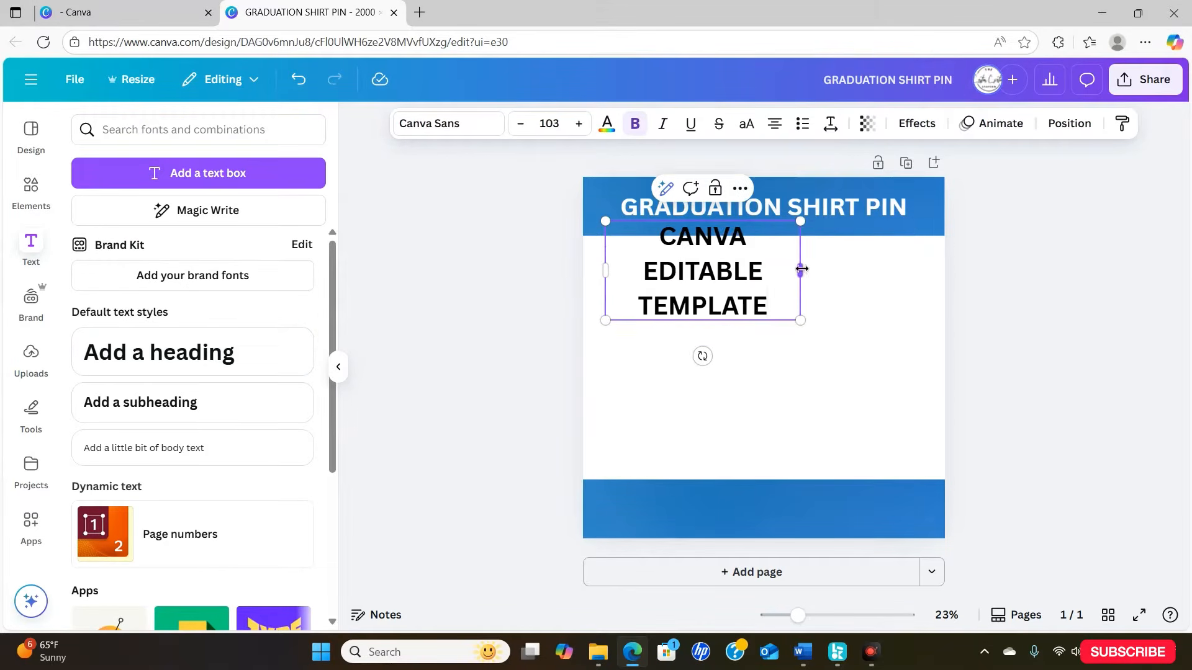
pyautogui.moveTo(799, 270); pyautogui.dragTo(1019, 234)
pyautogui.moveTo(806, 335); pyautogui.dragTo(798, 491)
pyautogui.click(607, 123)
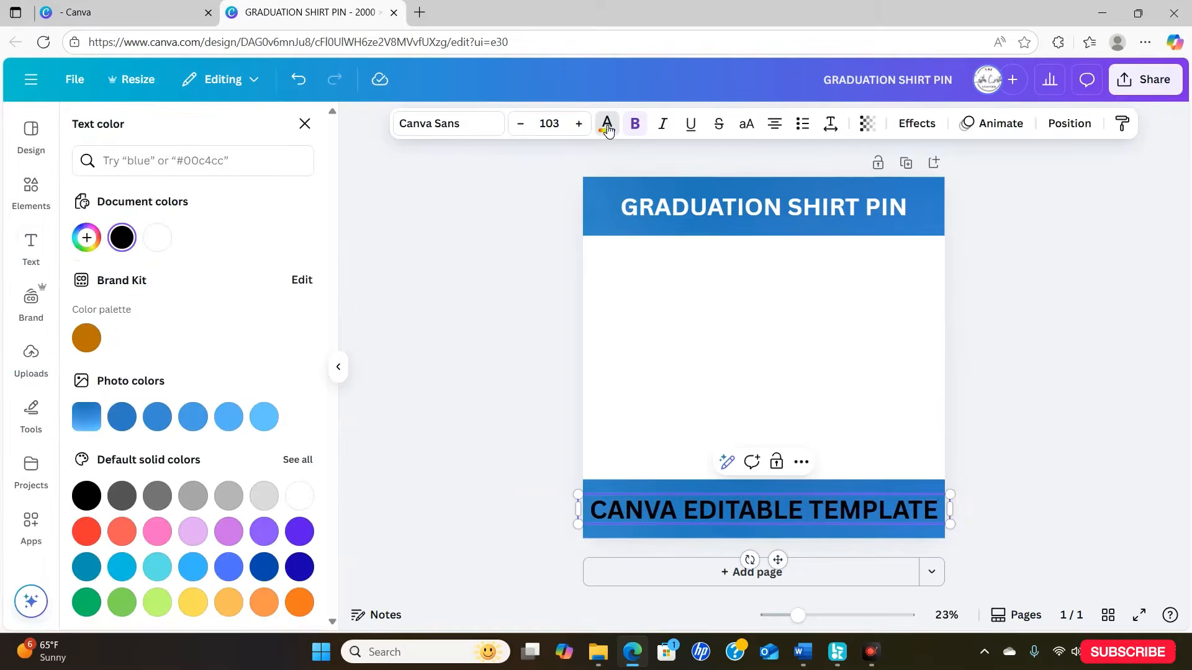
pyautogui.click(157, 238)
# - Add a circle frame between the bands and fill it with a red-to-light-blue gradient photo found by searching for "RED AND BLUE BACKGROUND"
pyautogui.click(175, 612)
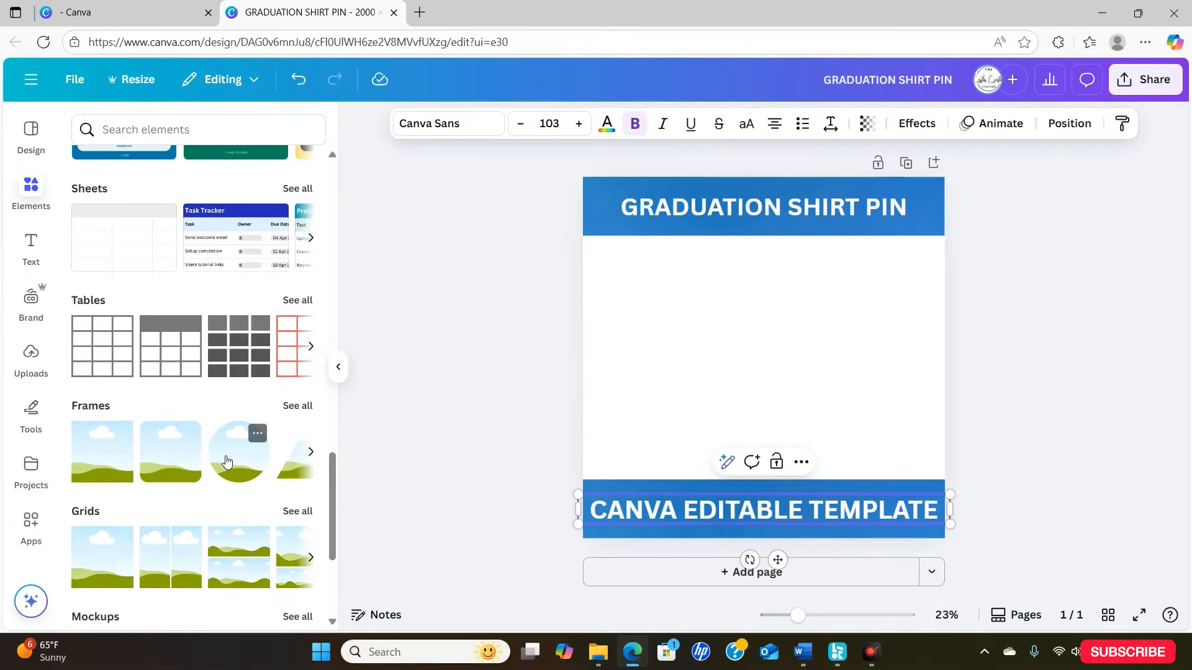
pyautogui.click(227, 461)
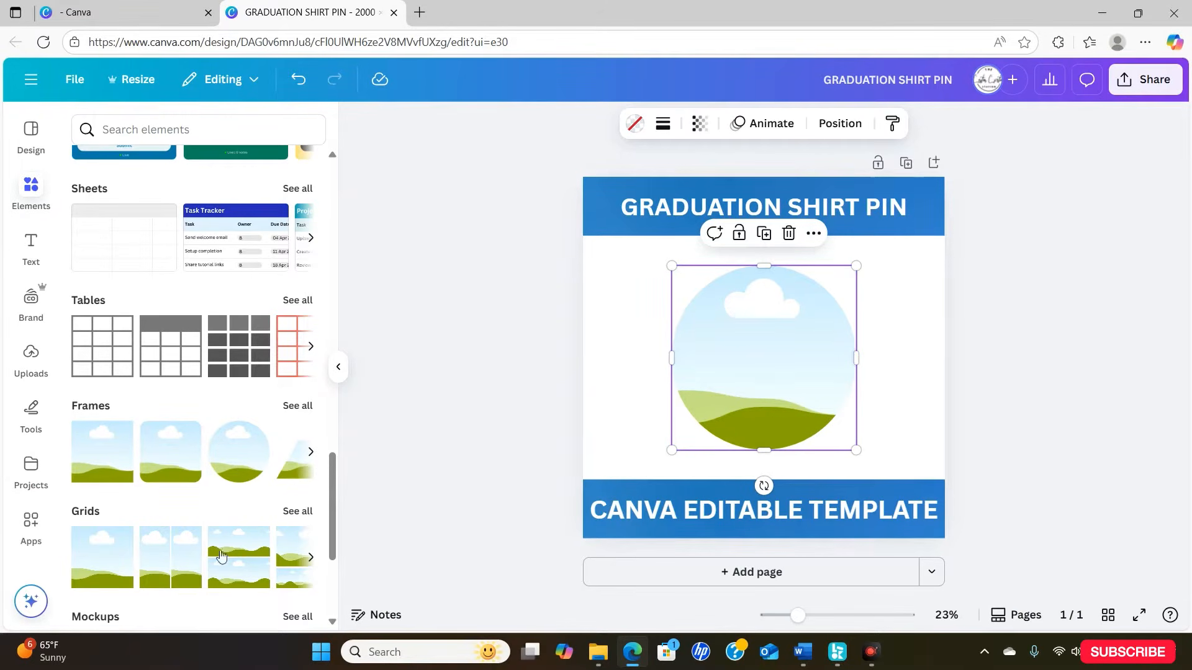
pyautogui.scroll(10, 221, 557)
pyautogui.click(257, 131)
pyautogui.write('RED AND ')
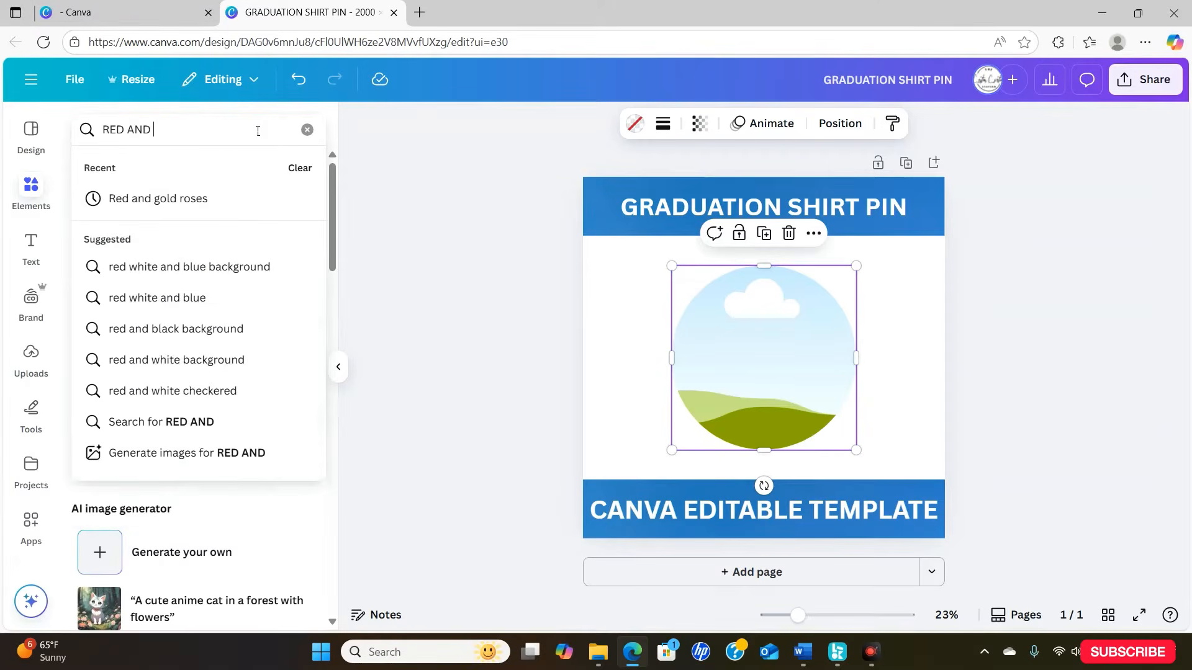
pyautogui.write('BLUE BACKGROUND')
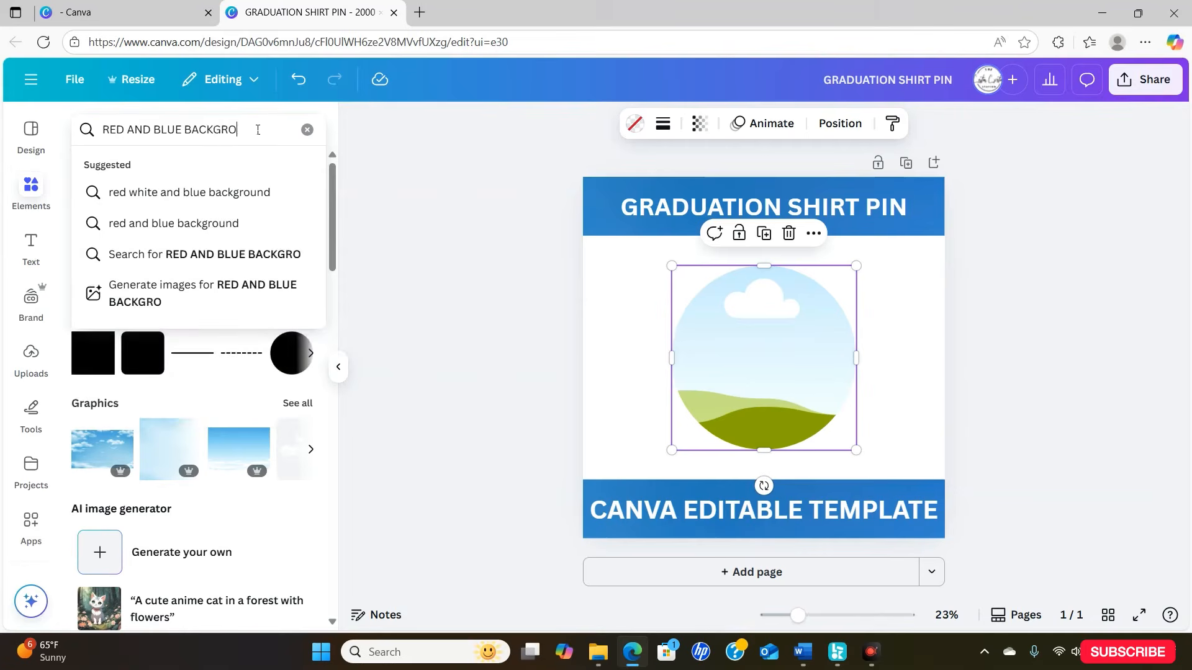
pyautogui.press('Return')
pyautogui.click(297, 446)
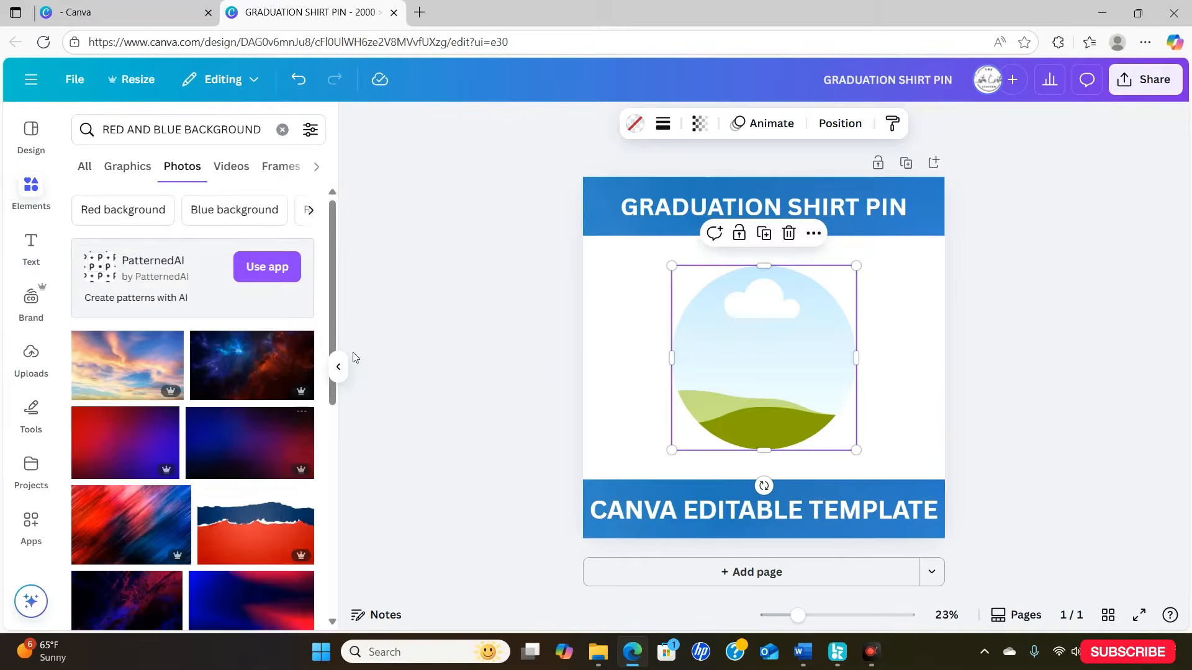
pyautogui.scroll(-8, 311, 435)
pyautogui.scroll(2, 193, 403)
pyautogui.click(255, 463)
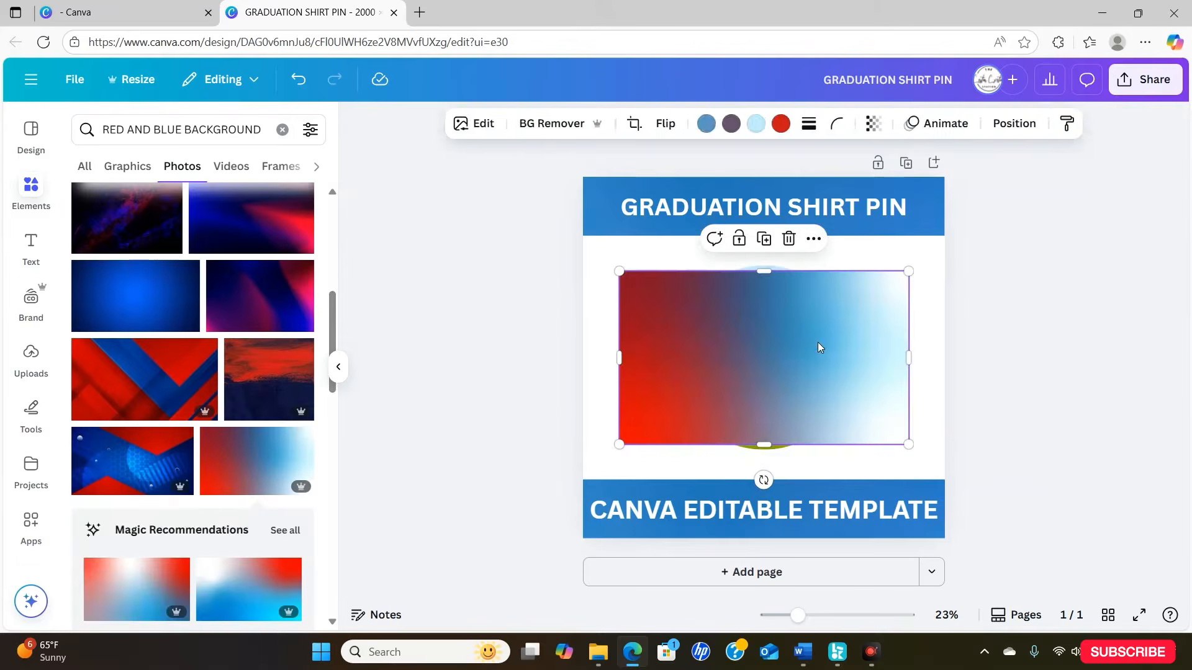
# - Add a heading reading "MOM OF THE" over the circle and set its font to Anton
pyautogui.click(32, 266)
pyautogui.click(163, 357)
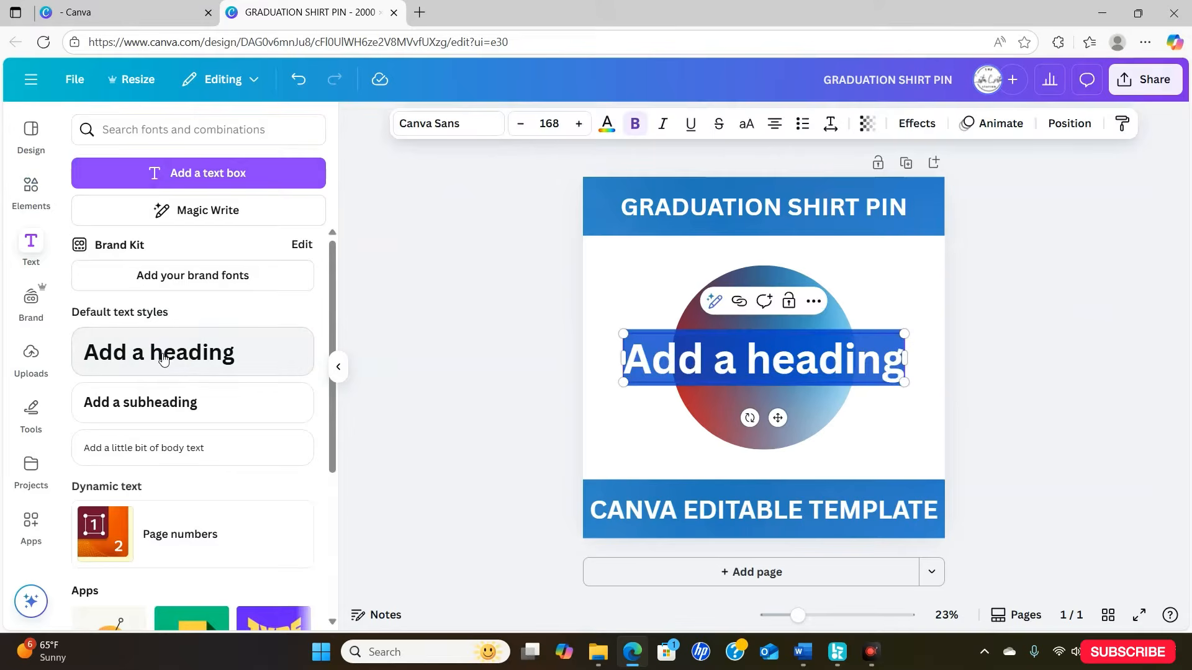
pyautogui.write('mom of the')
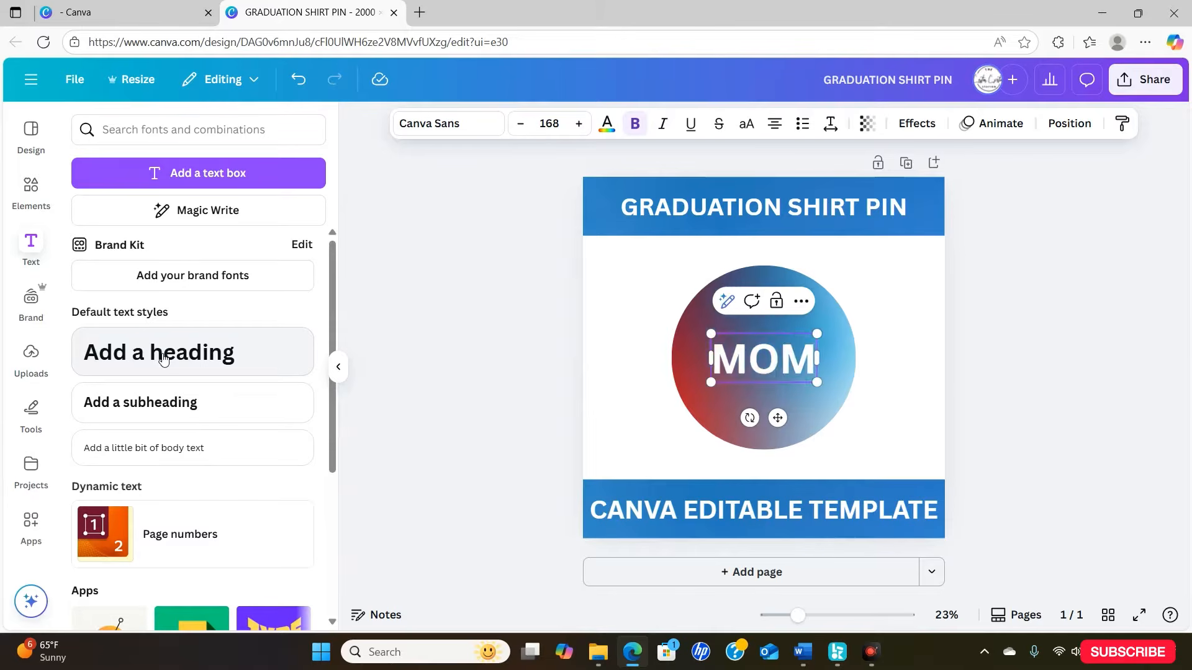
pyautogui.click(447, 123)
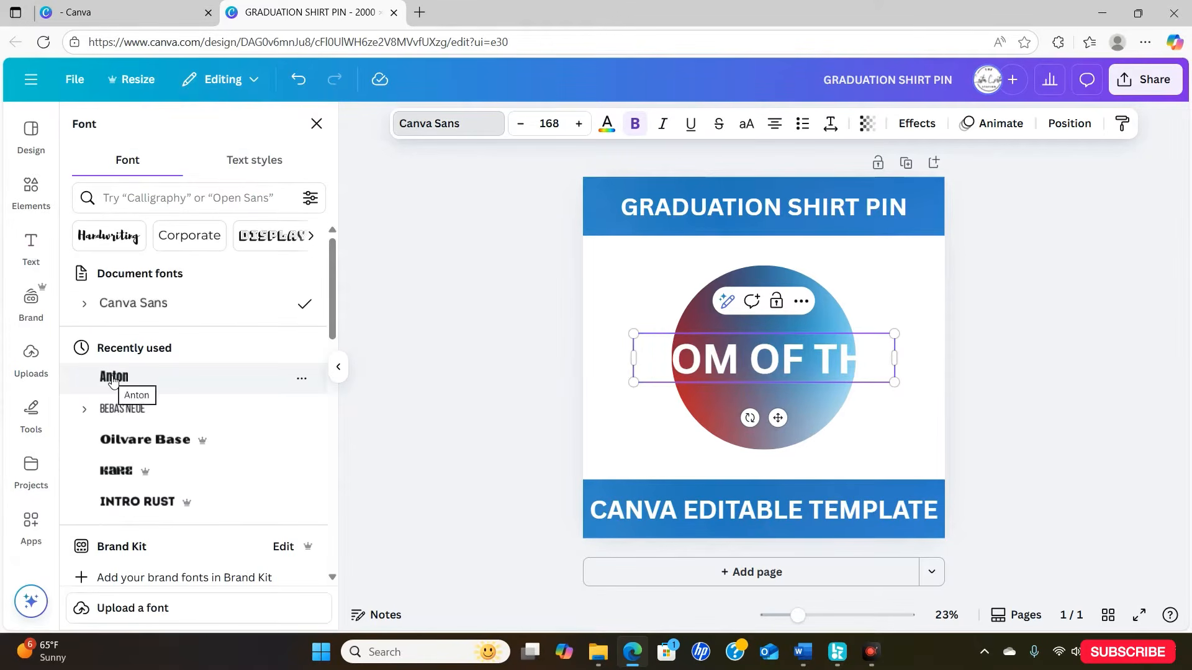
pyautogui.click(120, 378)
# - Apply the Curve shape to "MOM OF THE" and fit it at about size 140 inside the circle's upper edge
pyautogui.click(917, 123)
pyautogui.scroll(-3, 336, 253)
pyautogui.click(193, 560)
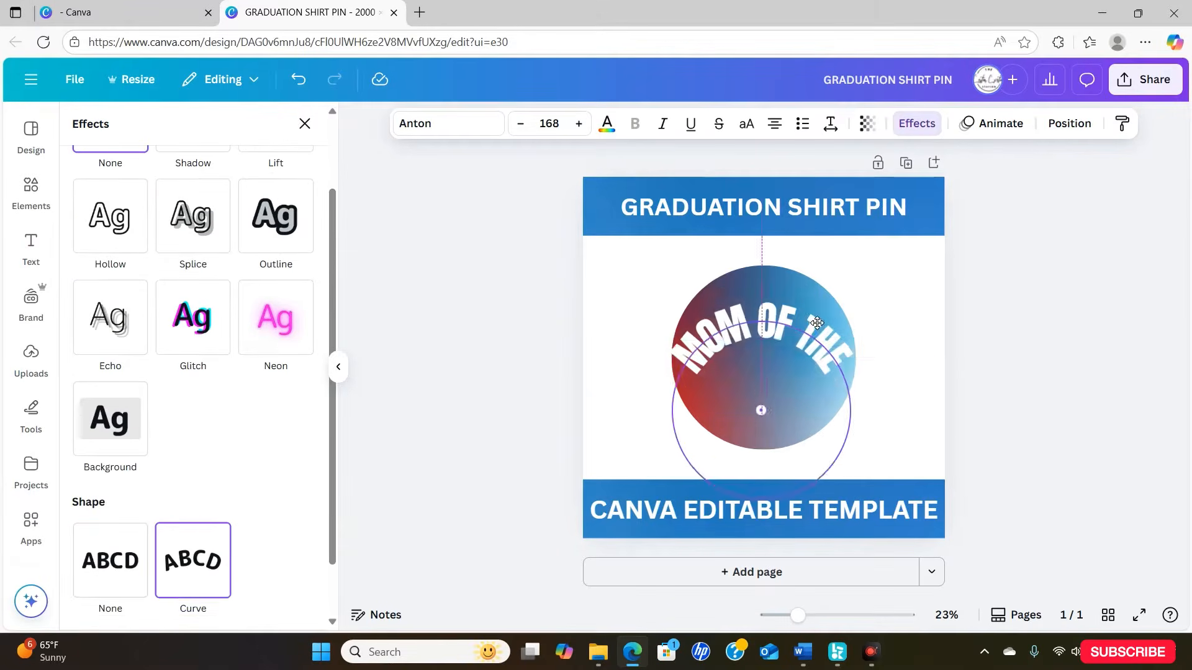
pyautogui.moveTo(764, 323); pyautogui.dragTo(806, 311)
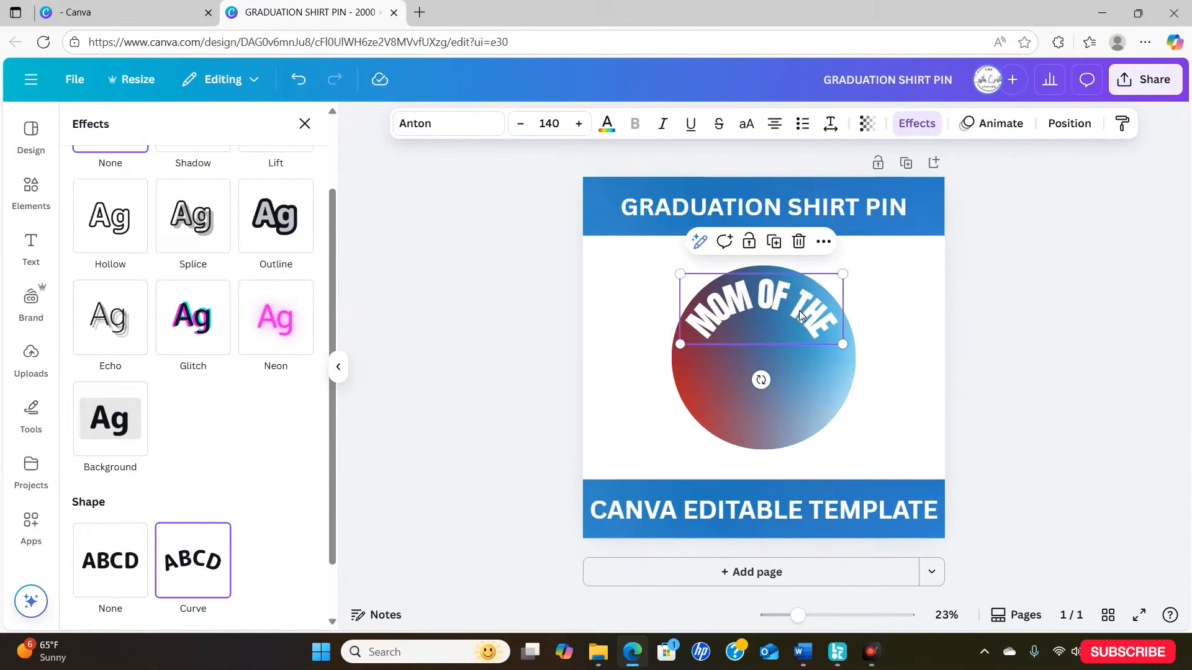
# - Search photos for "GIRL GRADUATE", add the portrait of a graduate in a black gown with a red hood, and remove its background
pyautogui.click(31, 192)
pyautogui.click(214, 134)
pyautogui.write('GlRL GRADUATE')
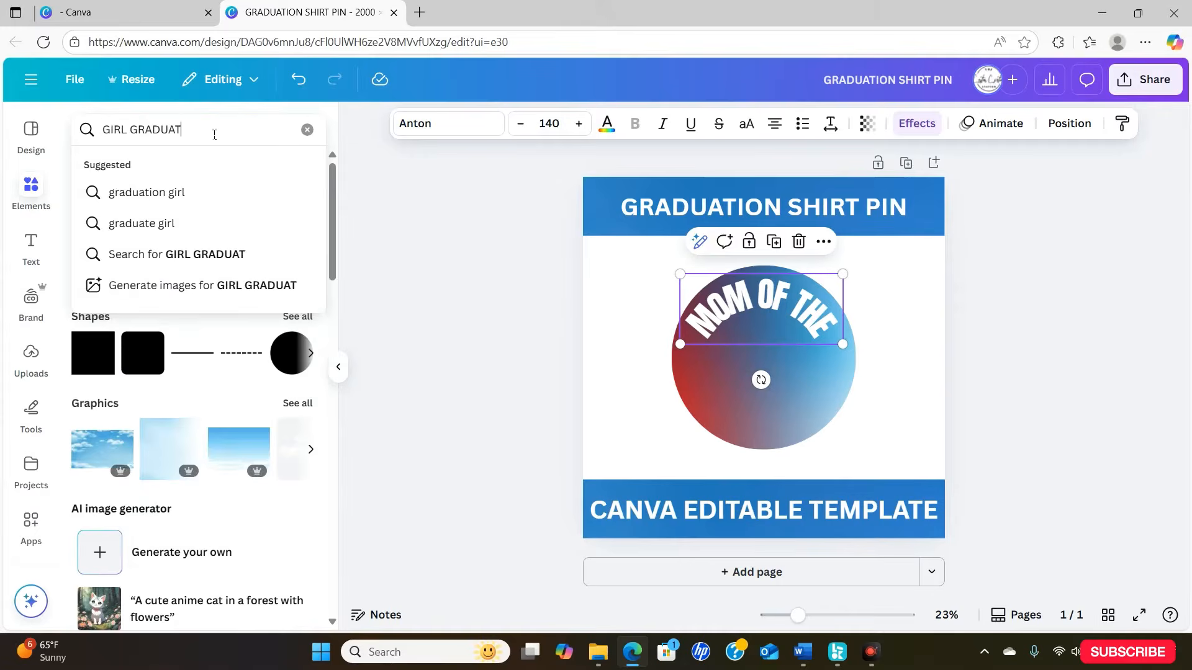
pyautogui.press('Return')
pyautogui.click(182, 166)
pyautogui.moveTo(323, 239); pyautogui.dragTo(365, 520)
pyautogui.click(275, 321)
pyautogui.click(564, 122)
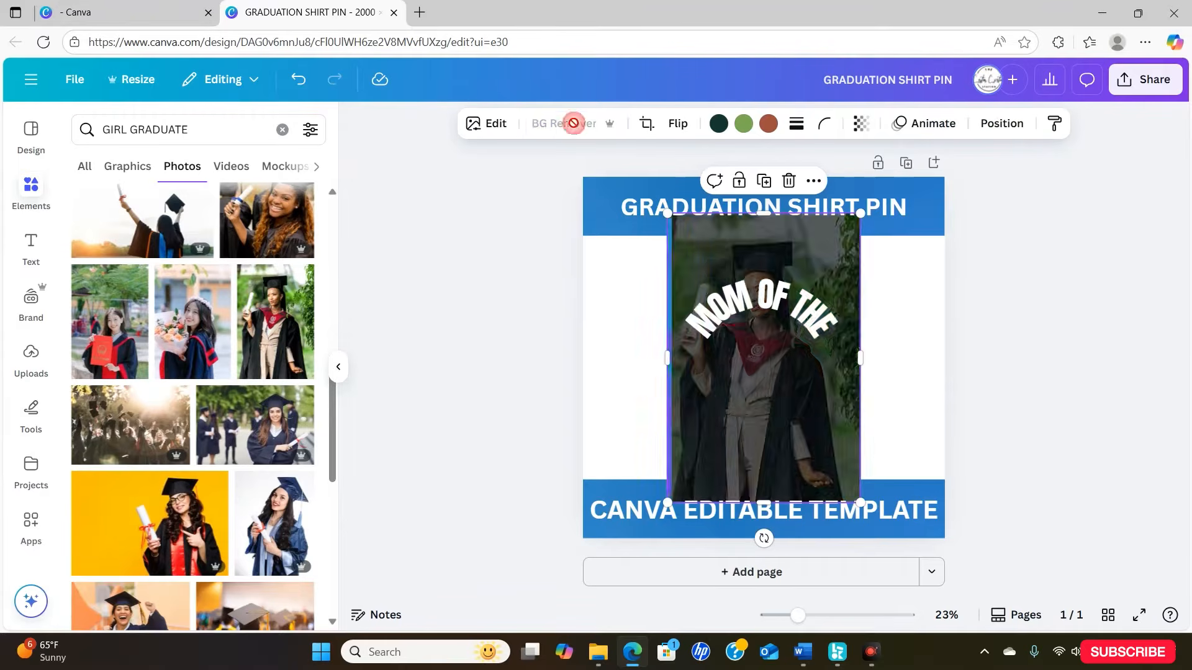
# - Crop the graduate cutout to the upper body and scale it down, and lock the gradient circle in place
pyautogui.moveTo(764, 504); pyautogui.dragTo(755, 394)
pyautogui.moveTo(860, 213); pyautogui.dragTo(791, 275)
pyautogui.moveTo(752, 419); pyautogui.dragTo(745, 419)
pyautogui.rightClick(745, 419)
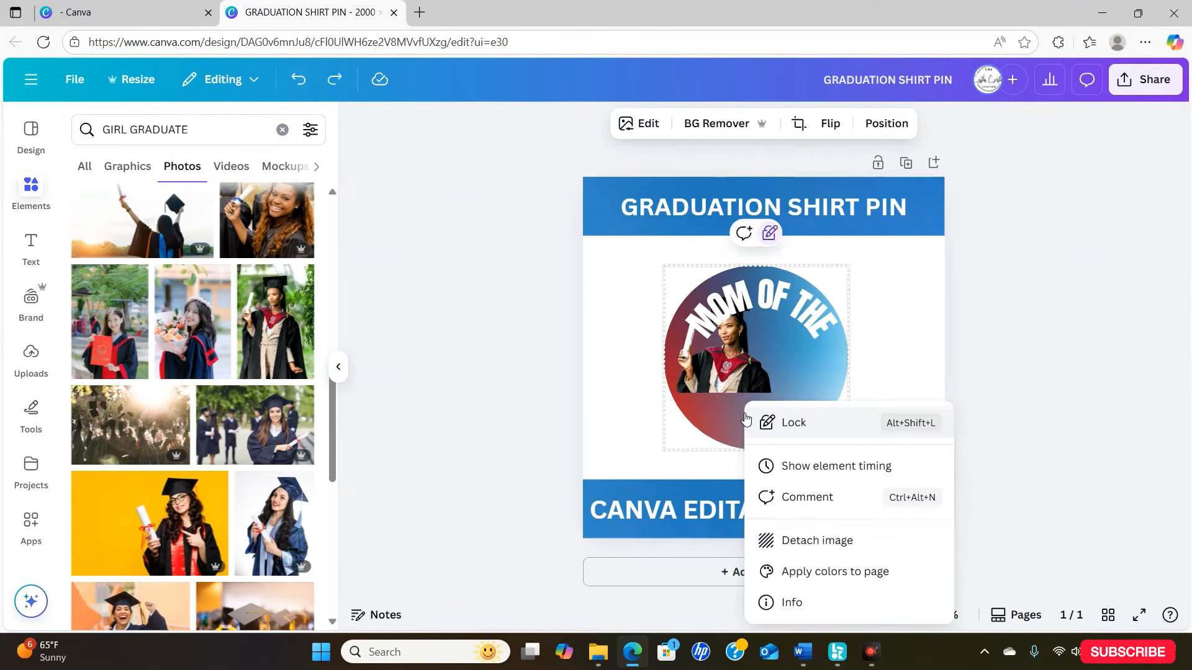
pyautogui.click(781, 424)
# - Shrink the graduate cutout further and centre it in the circle beneath the curved text
pyautogui.moveTo(706, 358); pyautogui.dragTo(740, 382)
pyautogui.moveTo(824, 416); pyautogui.dragTo(800, 395)
pyautogui.moveTo(733, 362); pyautogui.dragTo(744, 367)
# - Add a heading reading "GRADUATE" and set its font to Anton
pyautogui.click(31, 246)
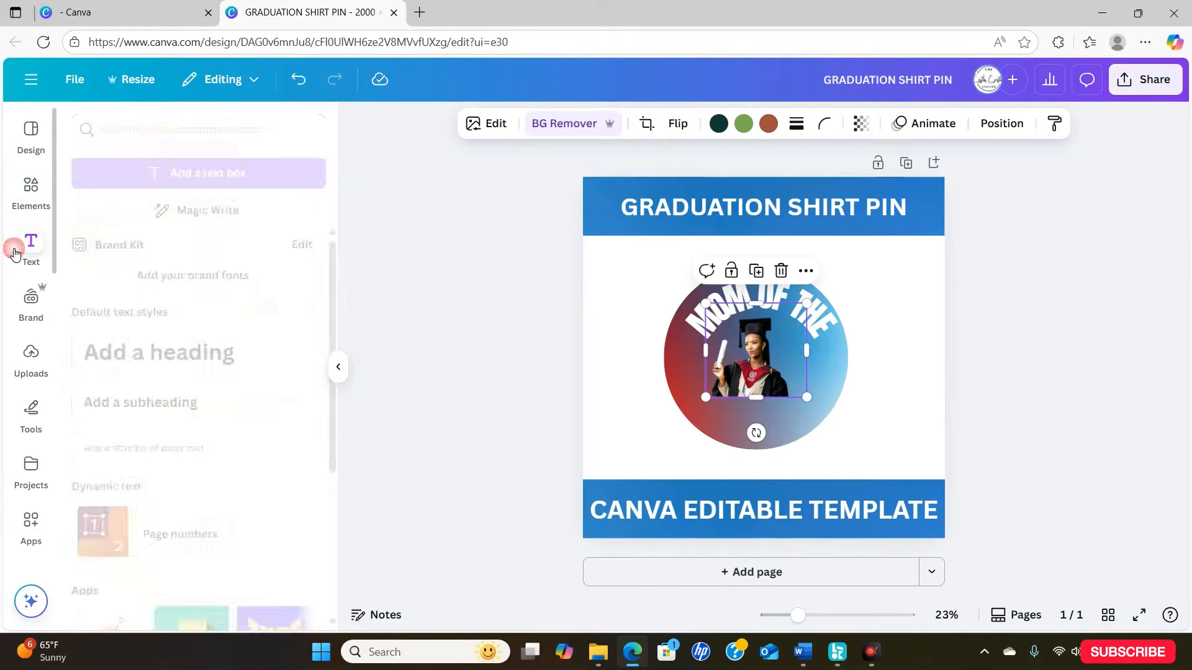
pyautogui.click(165, 354)
pyautogui.write('F')
pyautogui.press('BackSpace')
pyautogui.write('GRADUATE')
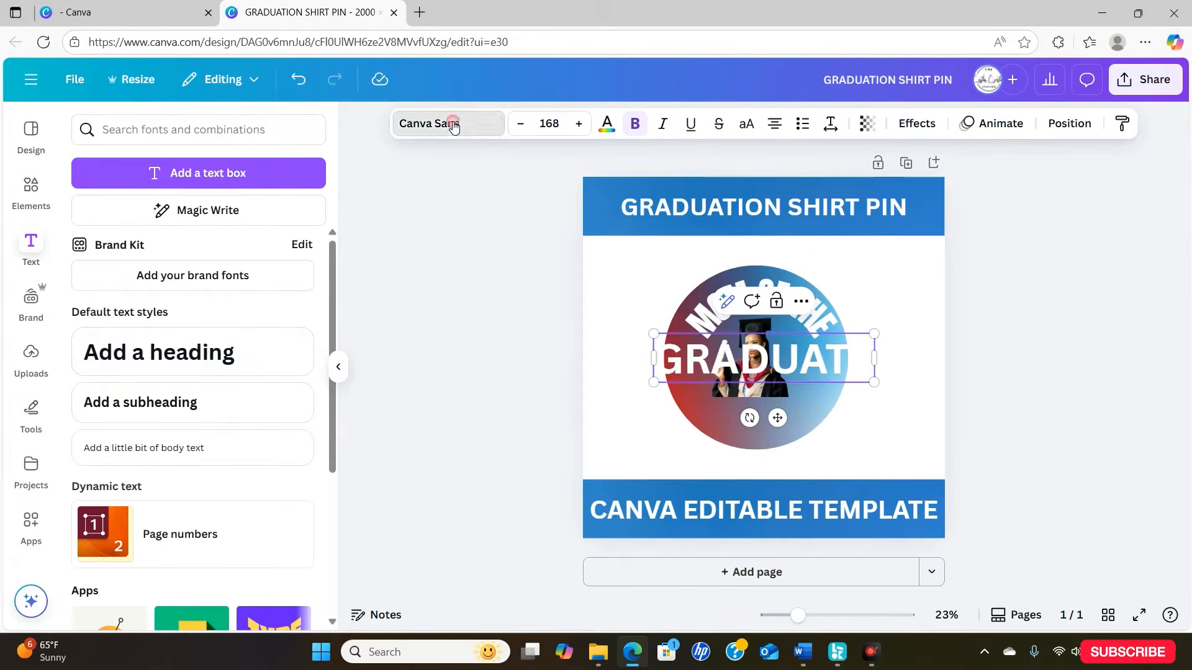
pyautogui.click(453, 125)
pyautogui.click(115, 302)
# - Fit "GRADUATE" at about size 135 across the base of the graduate cutout, and recentre the curved text in the circle
pyautogui.moveTo(789, 360); pyautogui.dragTo(783, 399)
pyautogui.click(891, 366)
pyautogui.moveTo(800, 299); pyautogui.dragTo(795, 298)
pyautogui.moveTo(802, 391); pyautogui.dragTo(802, 397)
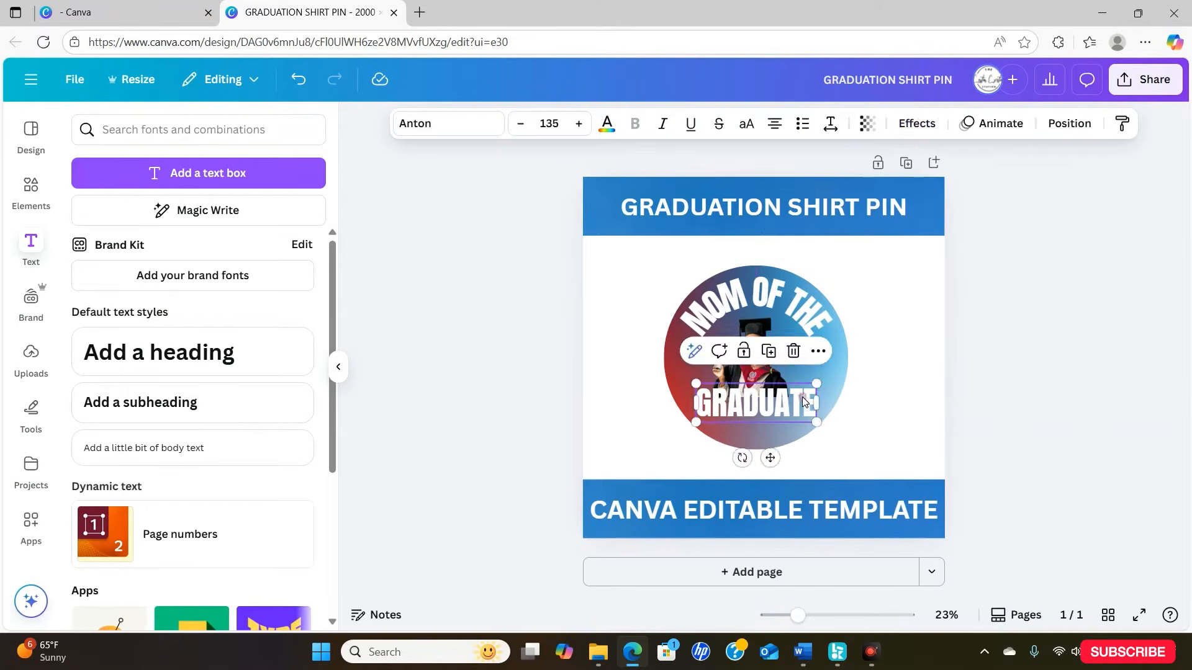
pyautogui.click(962, 366)
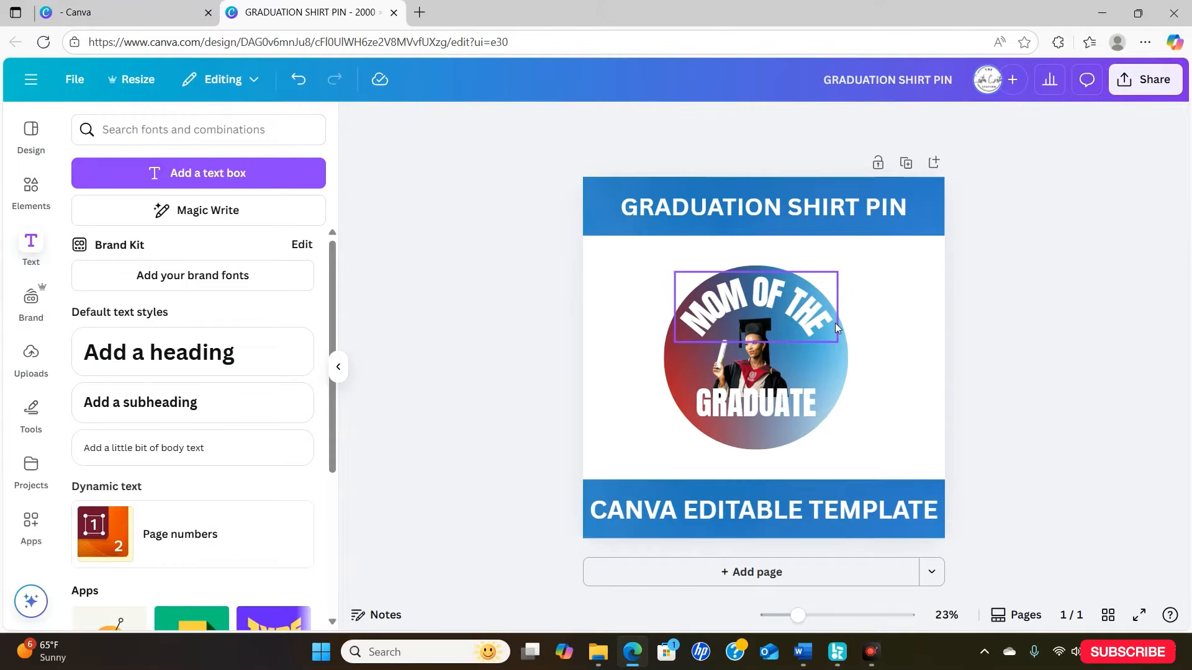
# - Add a heading reading "8.5X11 SHEET"
pyautogui.click(42, 215)
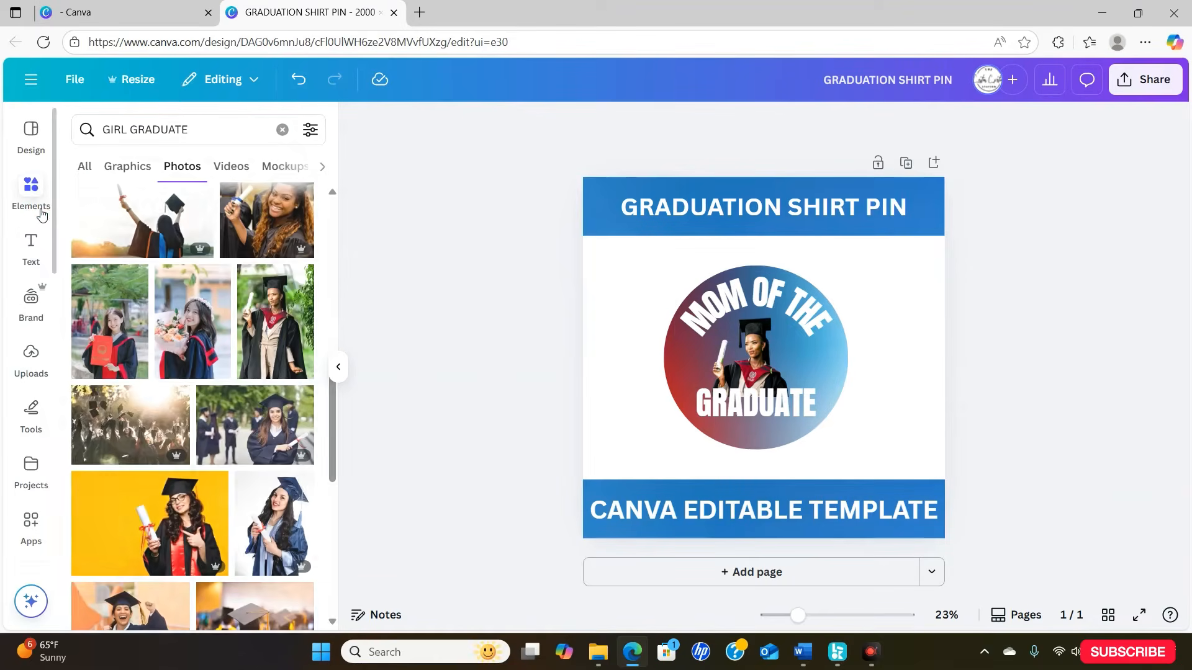
pyautogui.click(37, 260)
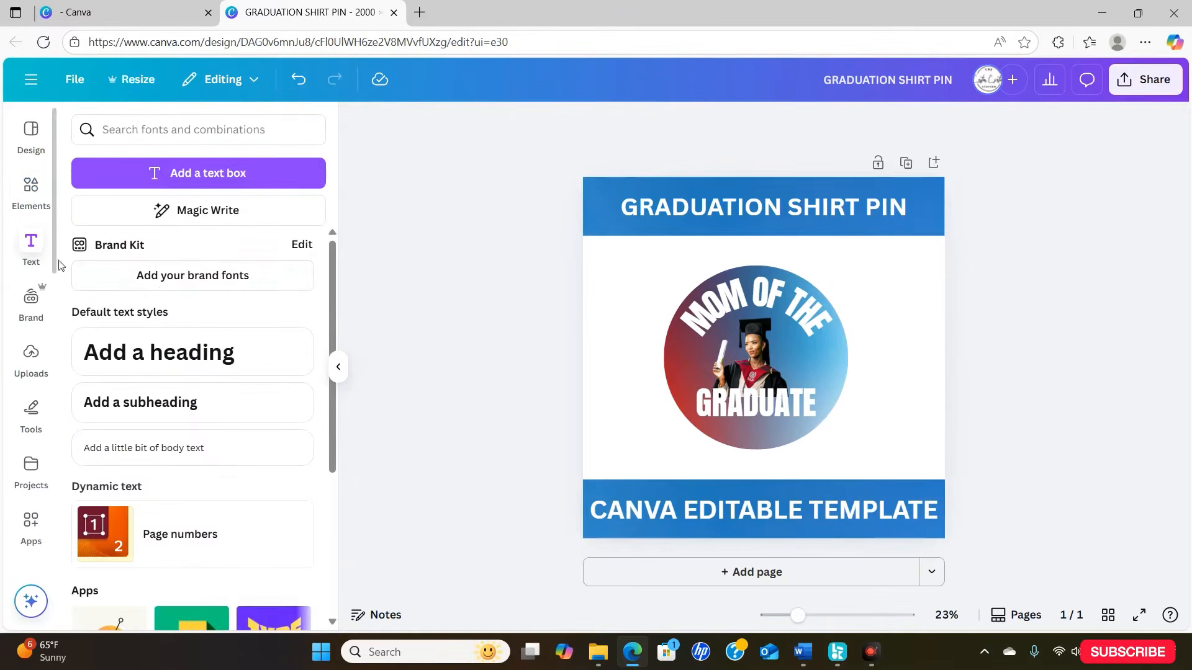
pyautogui.click(190, 346)
pyautogui.write('8')
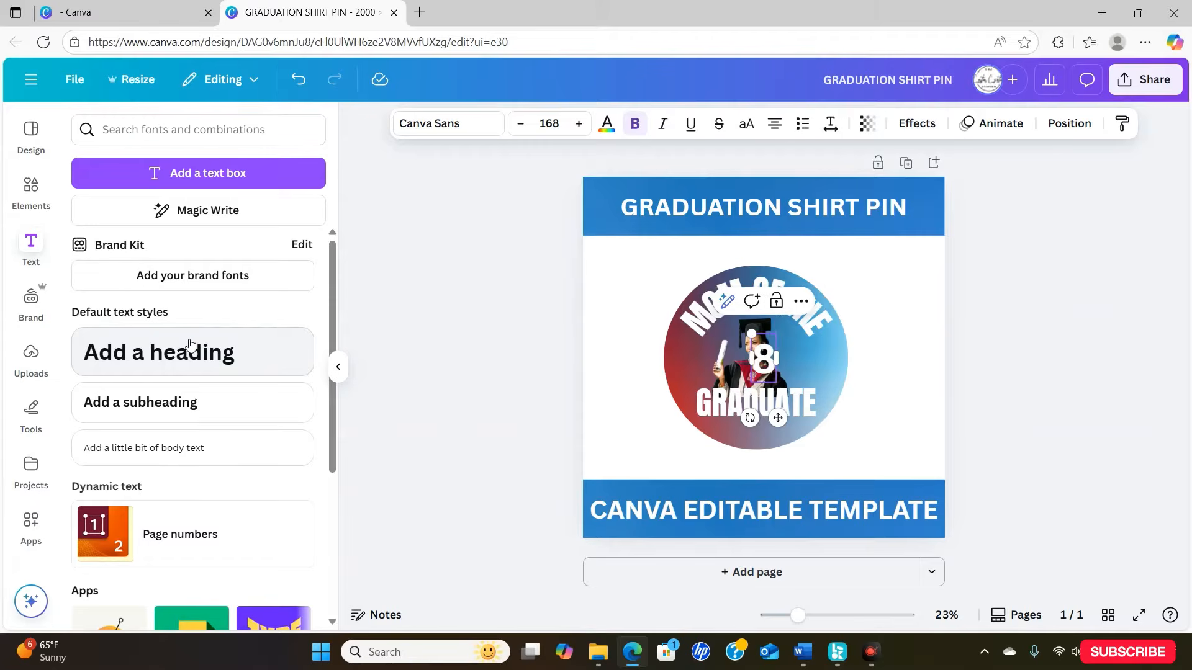
pyautogui.write('.5X11')
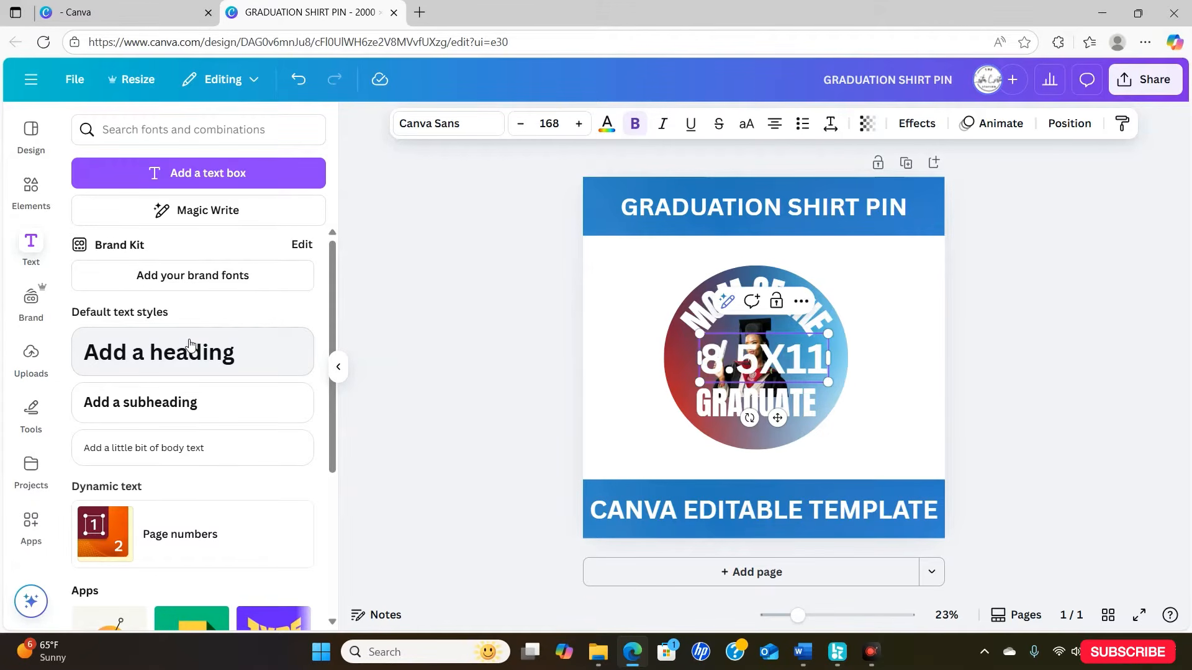
pyautogui.write(' SHEET')
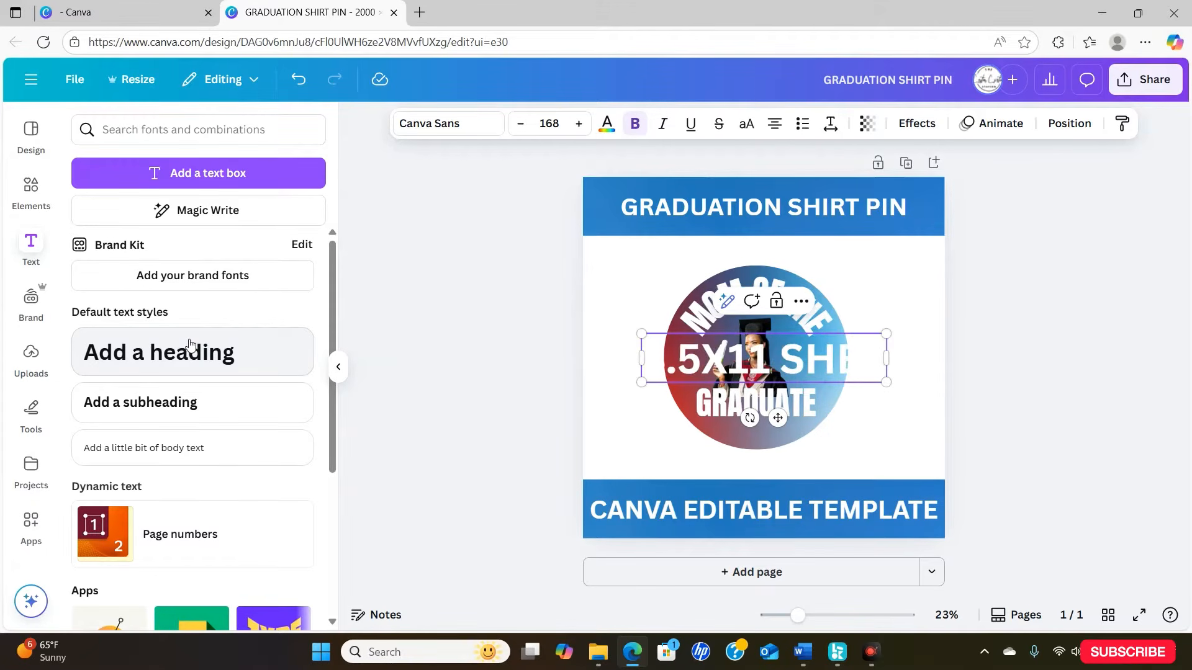
# - Set the "8.5X11 SHEET" heading in Bebas Neue, shrink it to about size 105 and place it above the circle's upper right
pyautogui.click(428, 123)
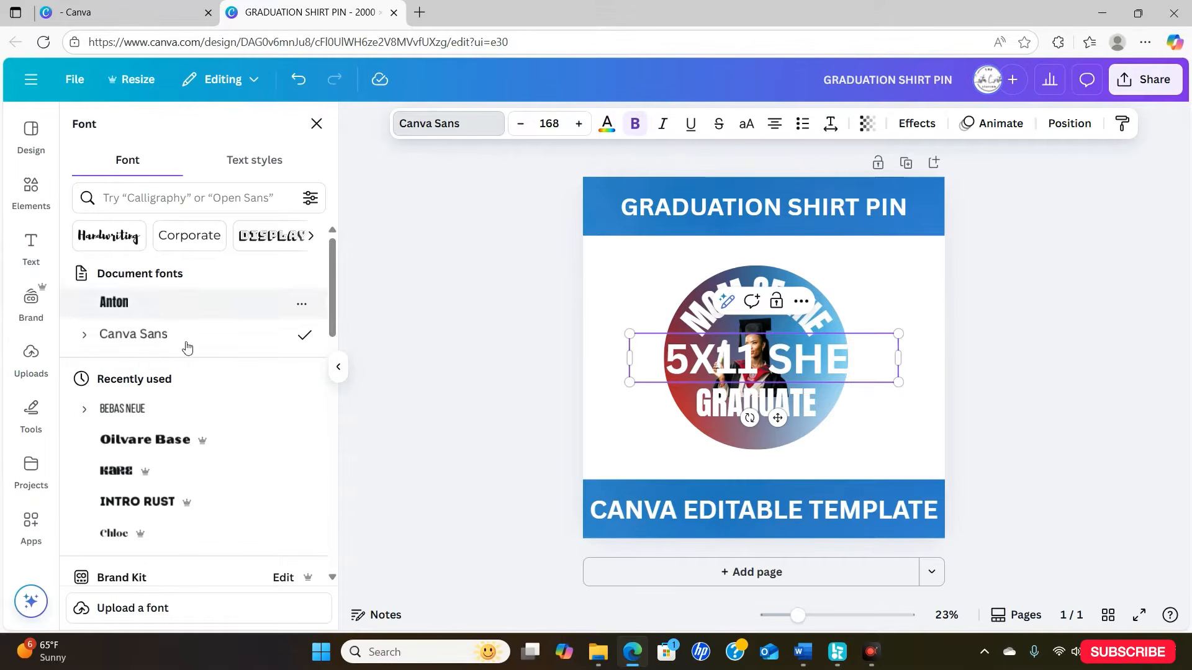
pyautogui.click(190, 411)
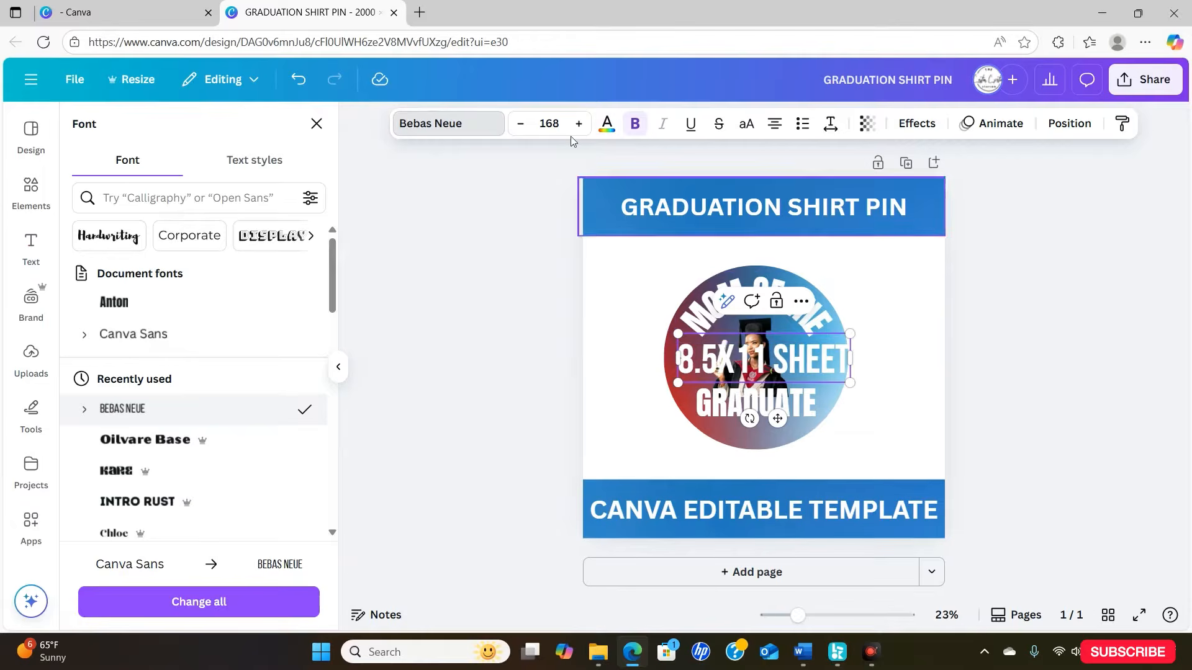
pyautogui.moveTo(803, 375); pyautogui.dragTo(899, 279)
pyautogui.click(902, 348)
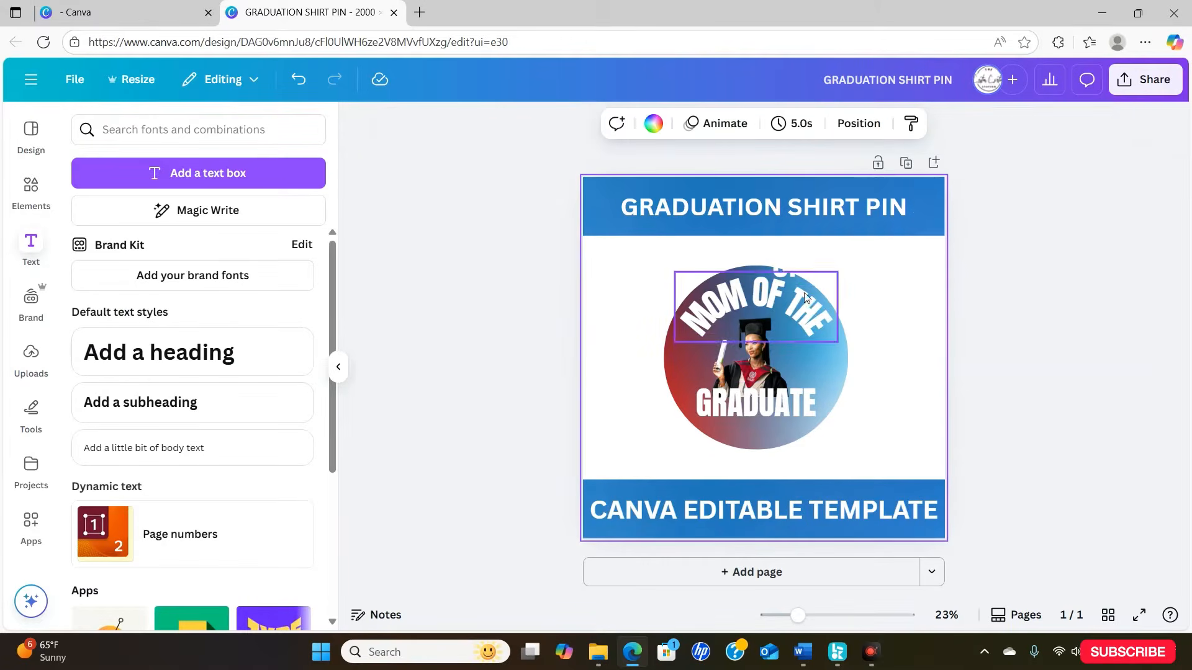
pyautogui.click(779, 276)
pyautogui.moveTo(774, 285); pyautogui.dragTo(838, 268)
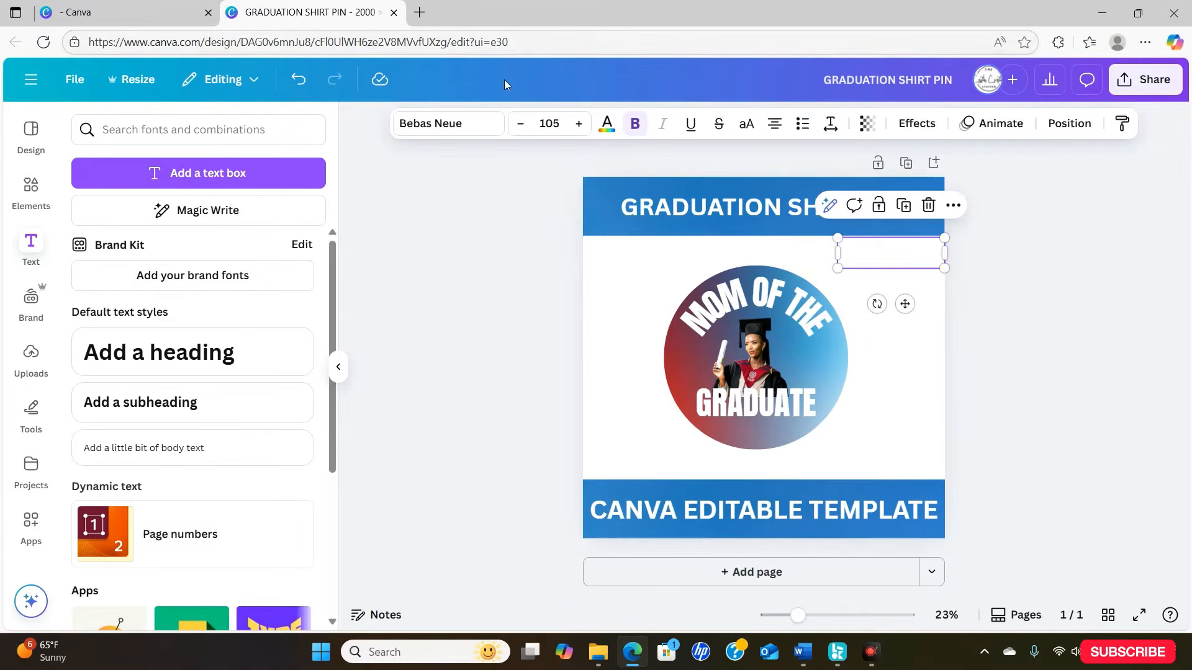
# - Colour the "8.5X11 SHEET" text black and nudge it slightly inward from the page's right edge
pyautogui.click(607, 124)
pyautogui.click(81, 581)
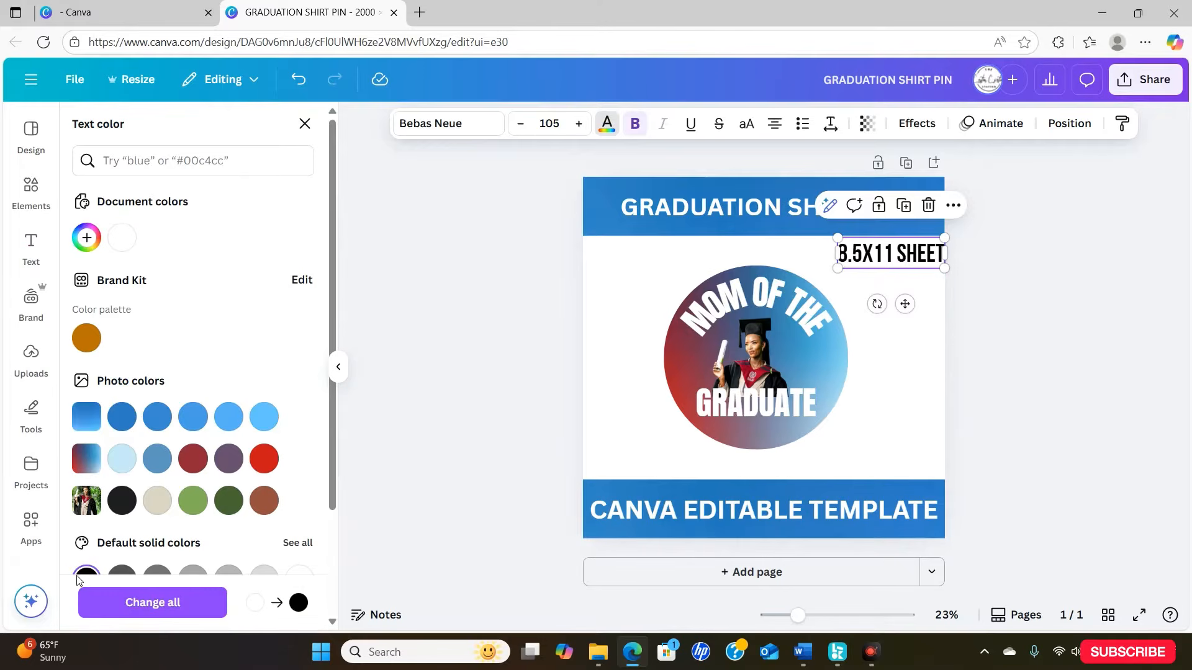
pyautogui.click(412, 467)
pyautogui.moveTo(886, 312); pyautogui.dragTo(886, 312)
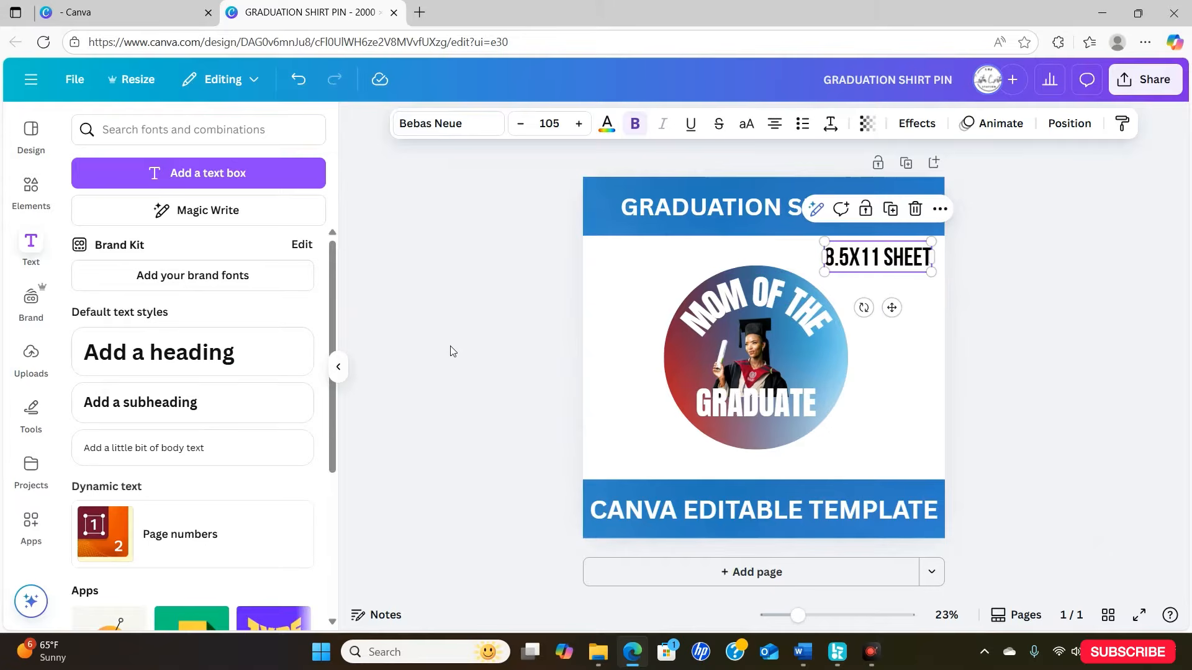
# - Add the round blue-to-purple gradient Canva logo graphic, shrink it and place it just below the "8.5X11 SHEET" text
pyautogui.click(31, 186)
pyautogui.click(160, 128)
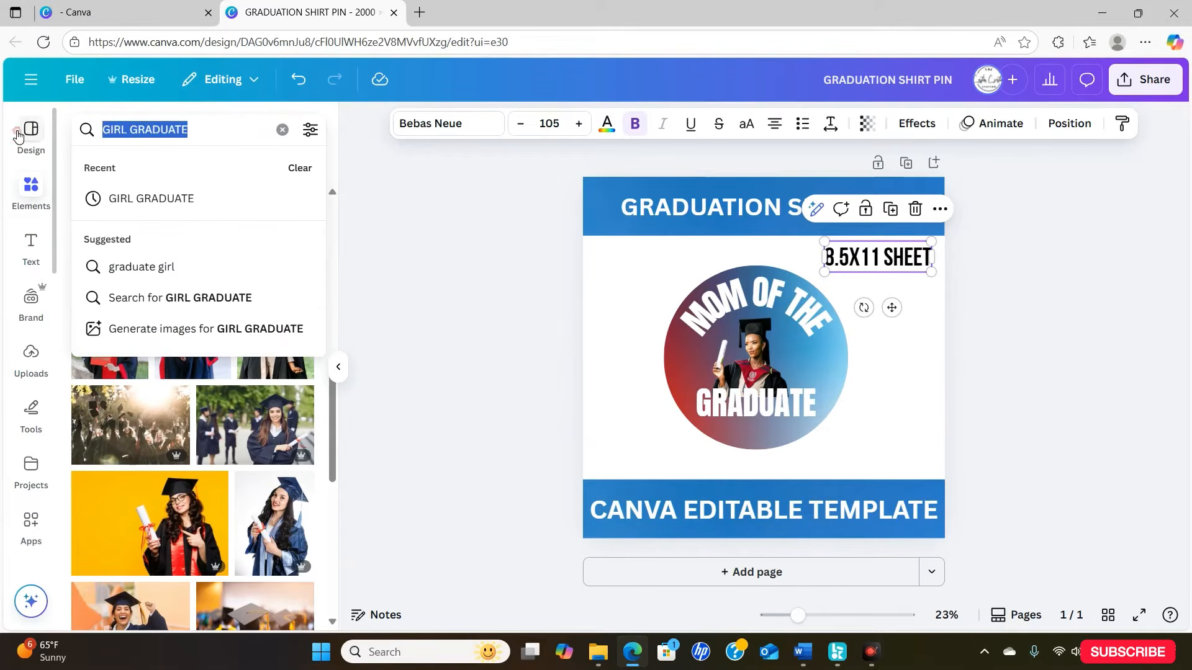
pyautogui.write('CANVA LO')
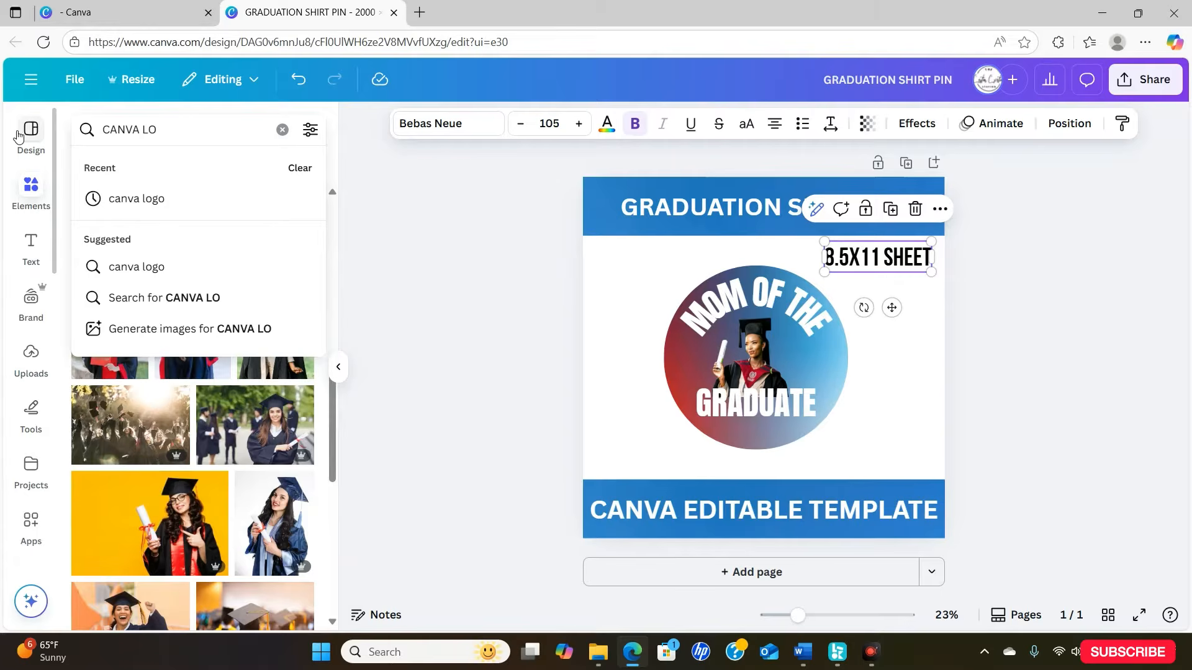
pyautogui.click(128, 199)
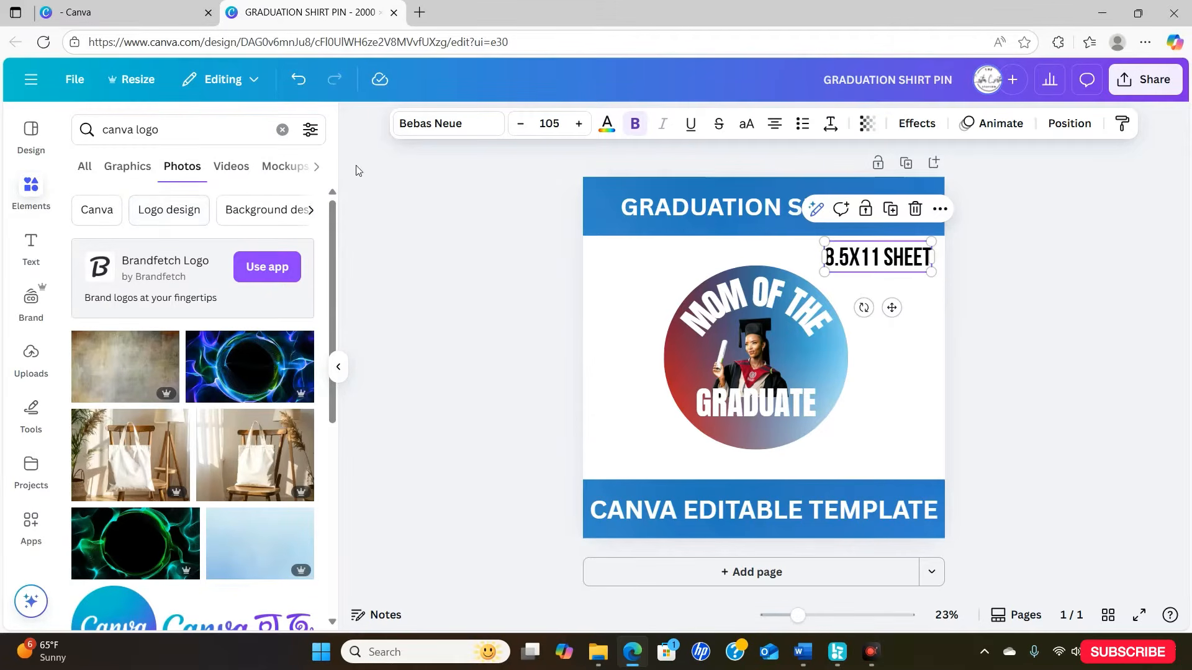
pyautogui.click(126, 166)
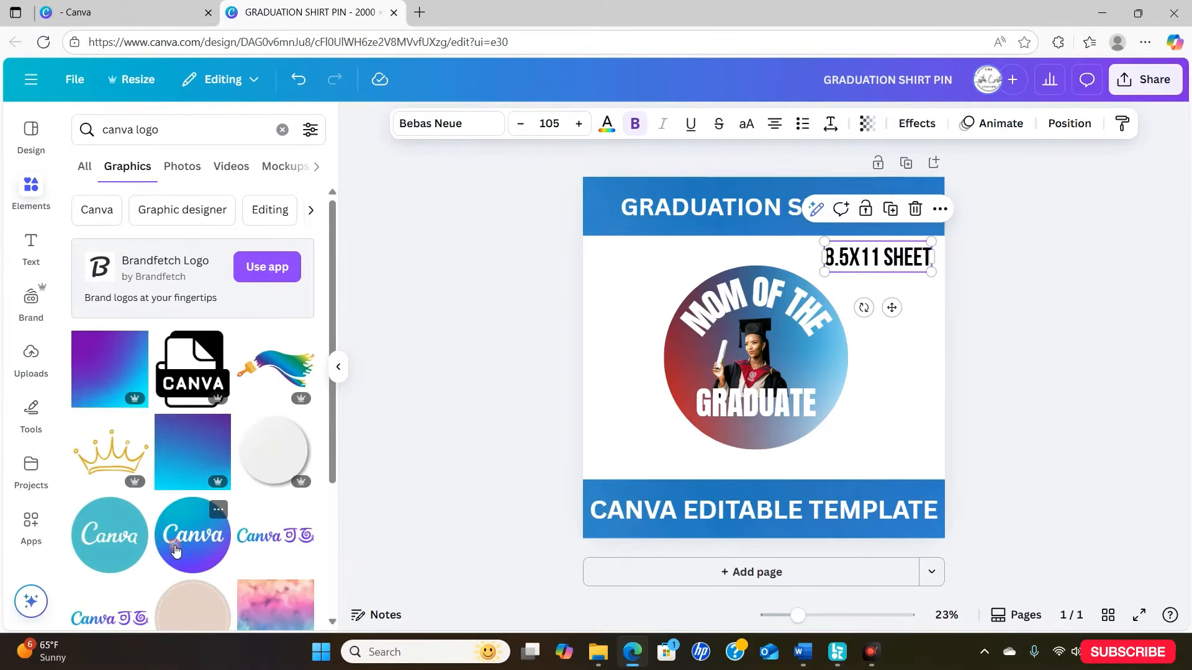
pyautogui.click(176, 550)
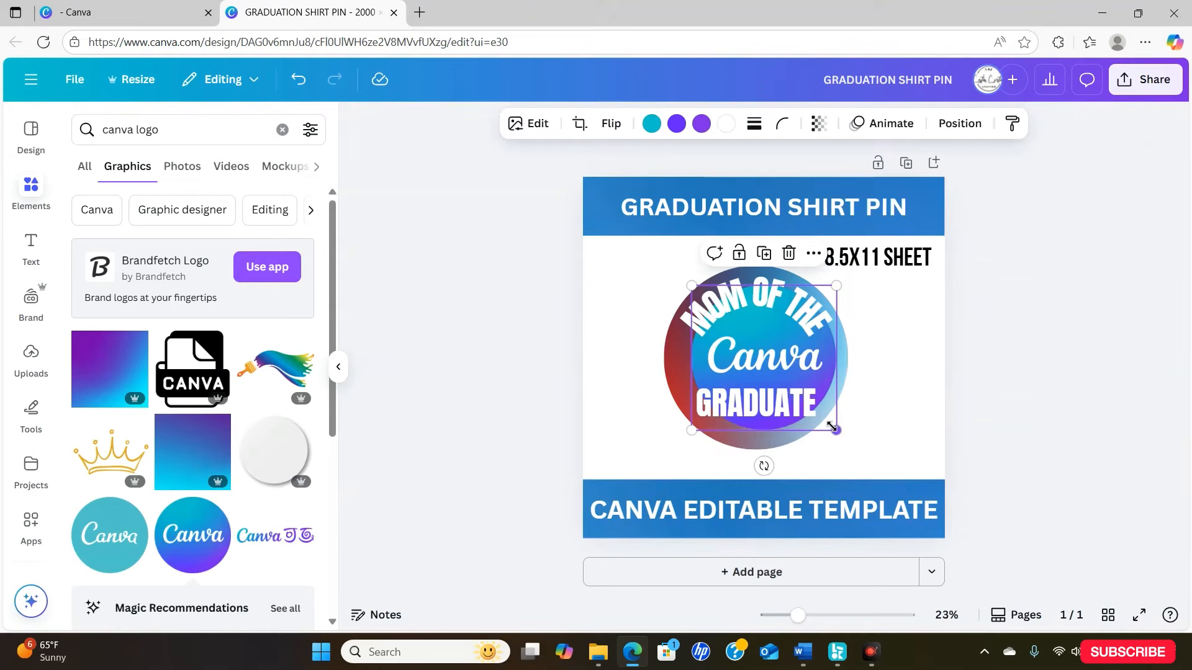
pyautogui.moveTo(831, 427); pyautogui.dragTo(892, 319)
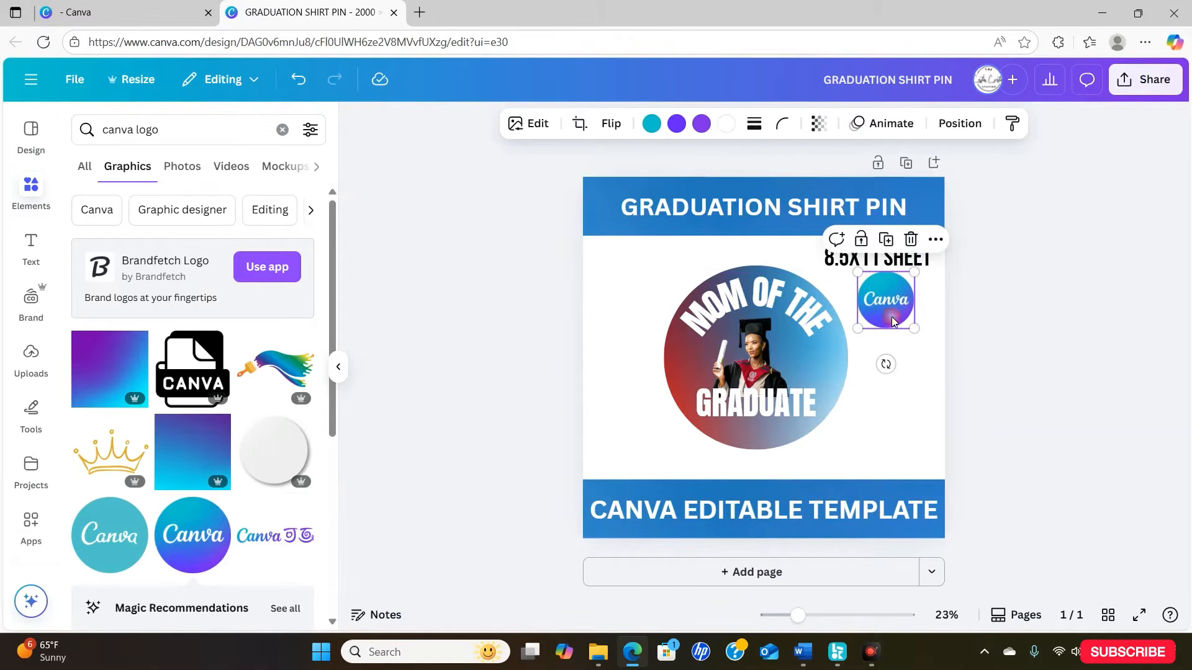
pyautogui.click(1043, 351)
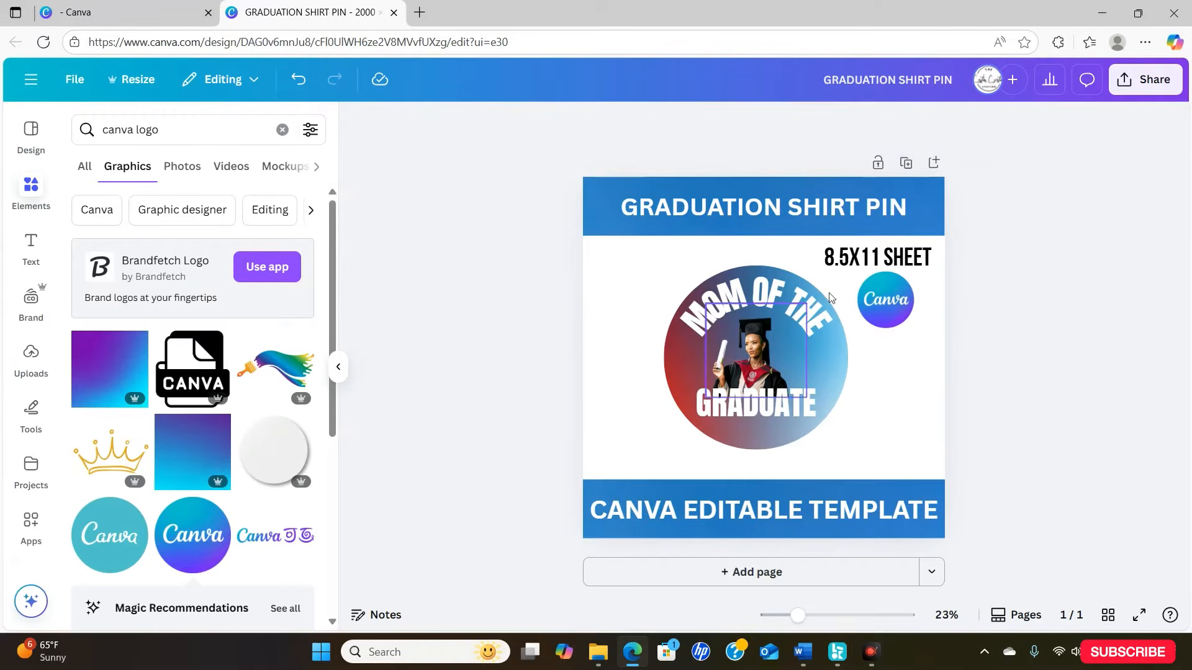
# - Download the listing image as a PNG at 2,000 × 2,000 px
pyautogui.click(1147, 81)
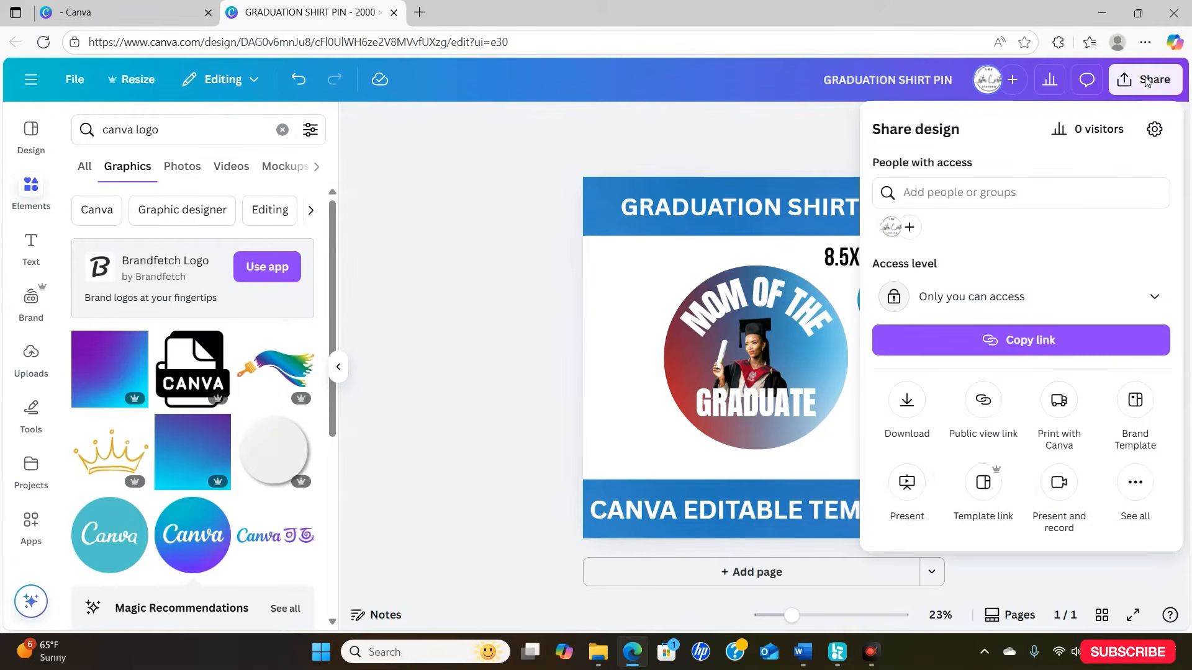
pyautogui.click(907, 405)
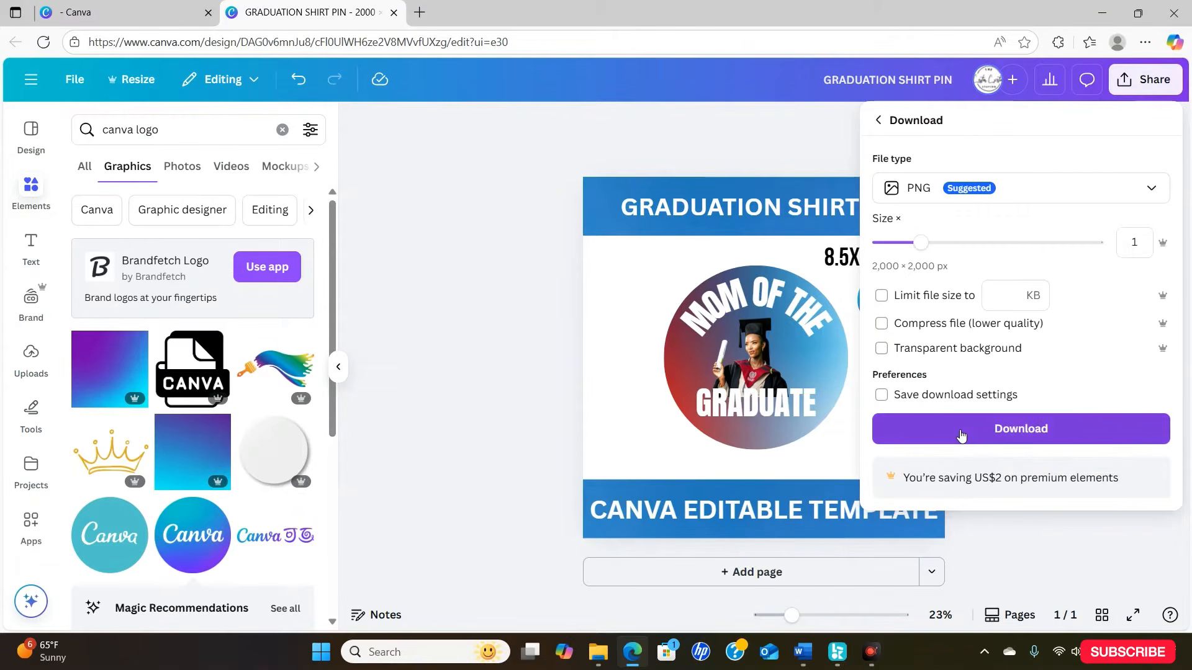
pyautogui.click(894, 432)
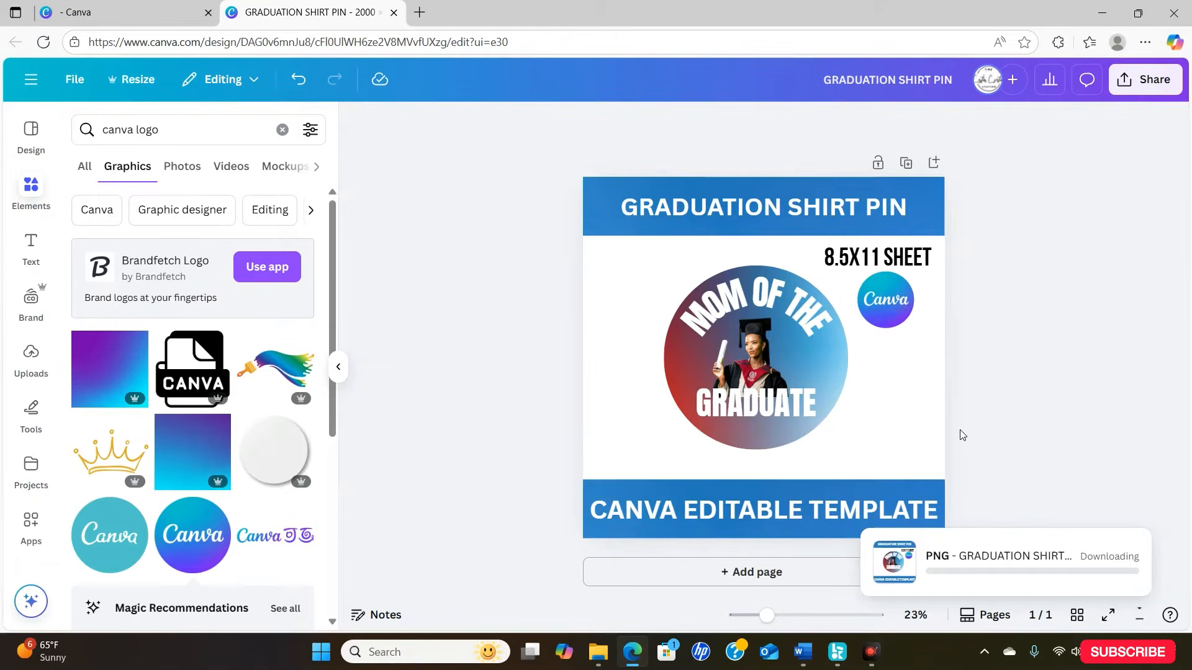
# - Delete the "CANVA EDITABLE TEMPLATE" text and the blue band behind it
pyautogui.click(763, 511)
pyautogui.click(799, 464)
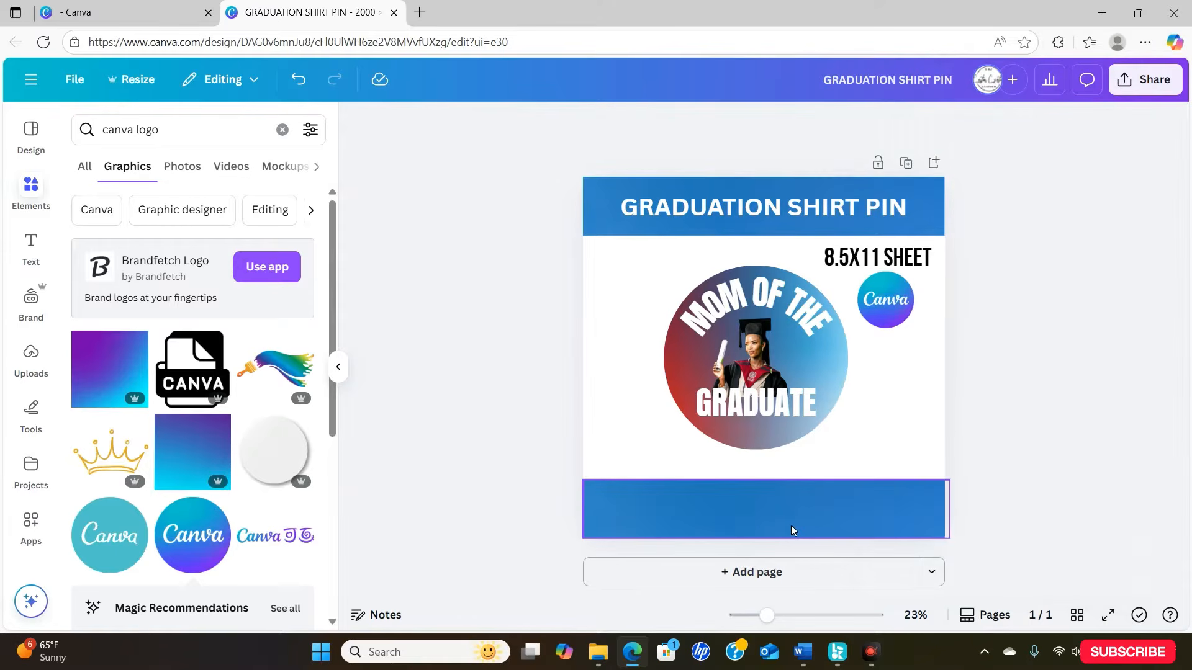
pyautogui.click(791, 525)
pyautogui.click(789, 452)
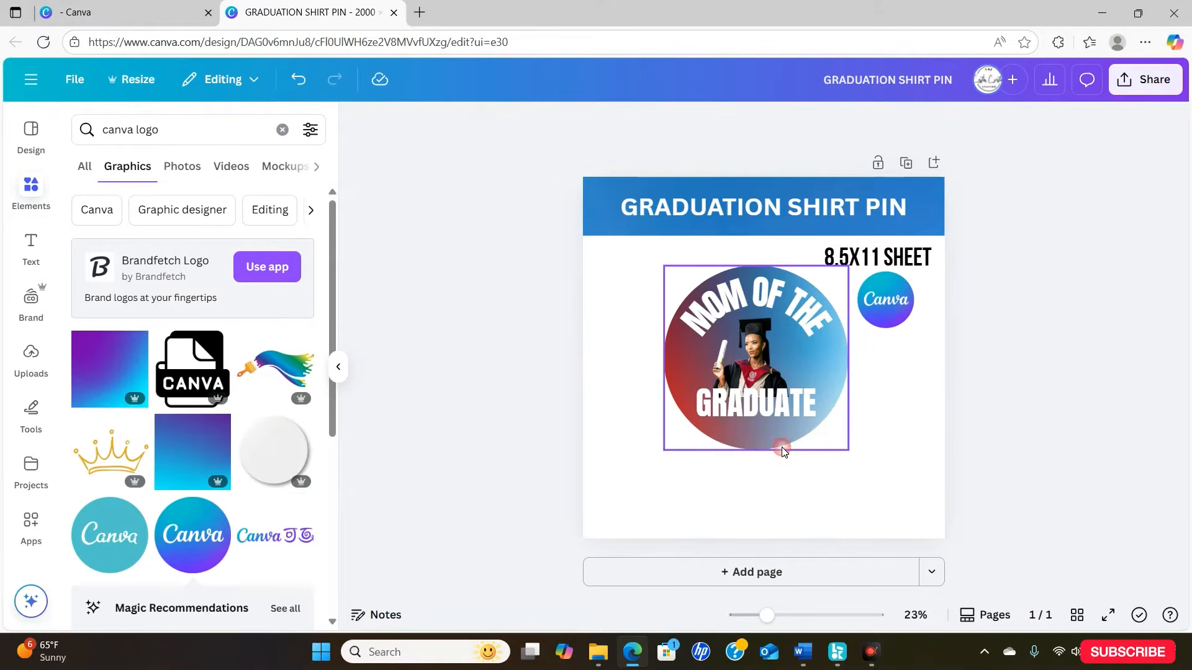
# - Delete the Canva logo and the "8.5X11 SHEET" text from the page
pyautogui.click(886, 322)
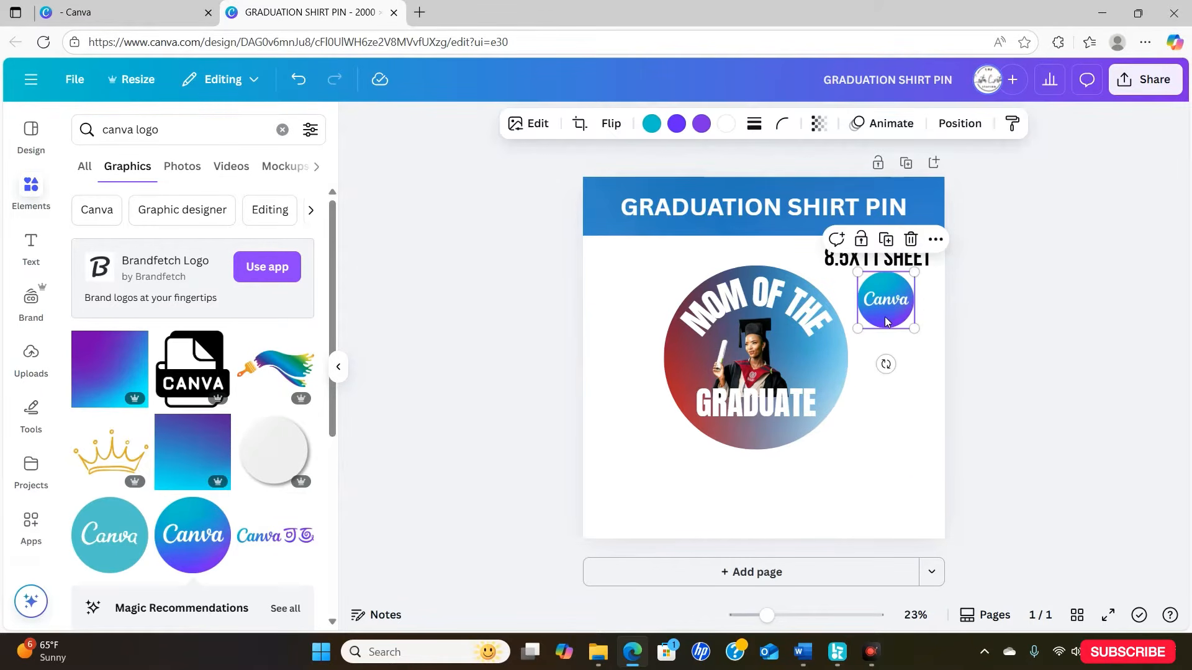
pyautogui.click(913, 241)
pyautogui.click(907, 256)
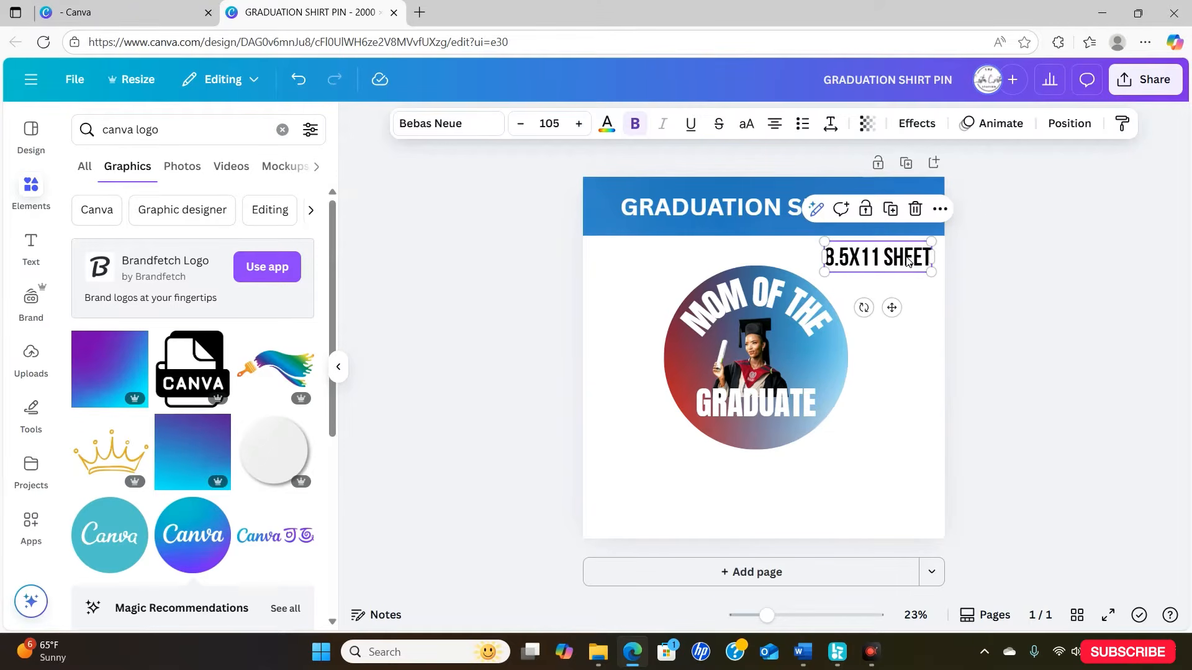
pyautogui.click(915, 208)
# - Delete the "GRADUATION SHIRT PIN" title and its blue band, leaving only the pin artwork on the page
pyautogui.click(893, 209)
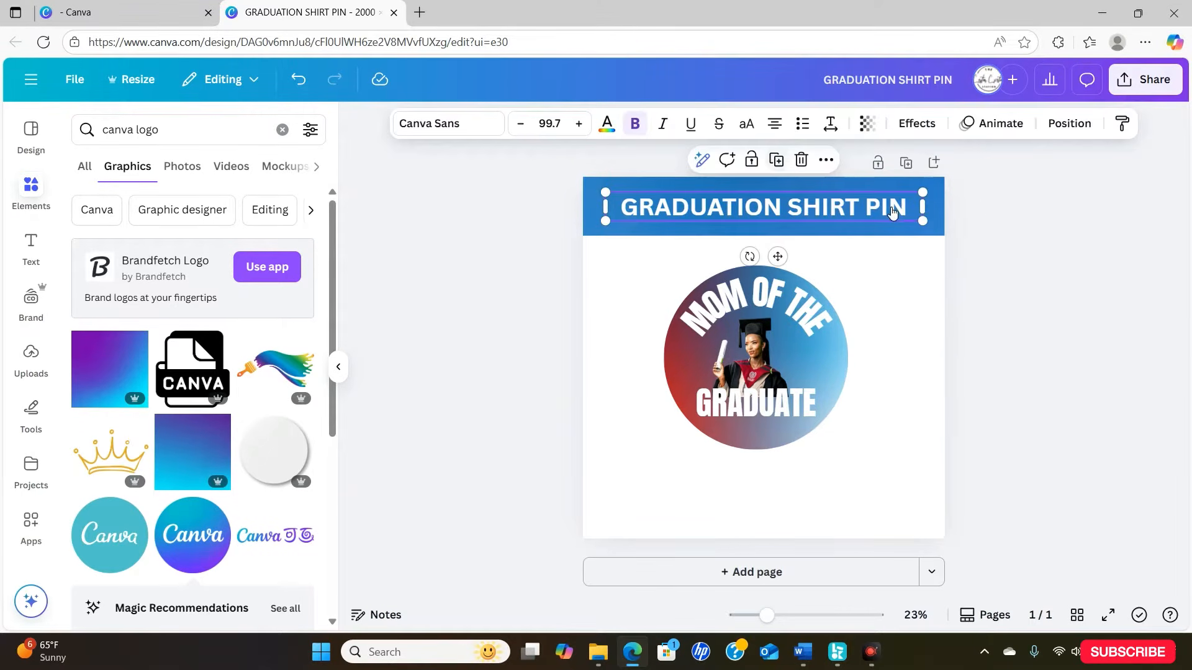
pyautogui.click(801, 160)
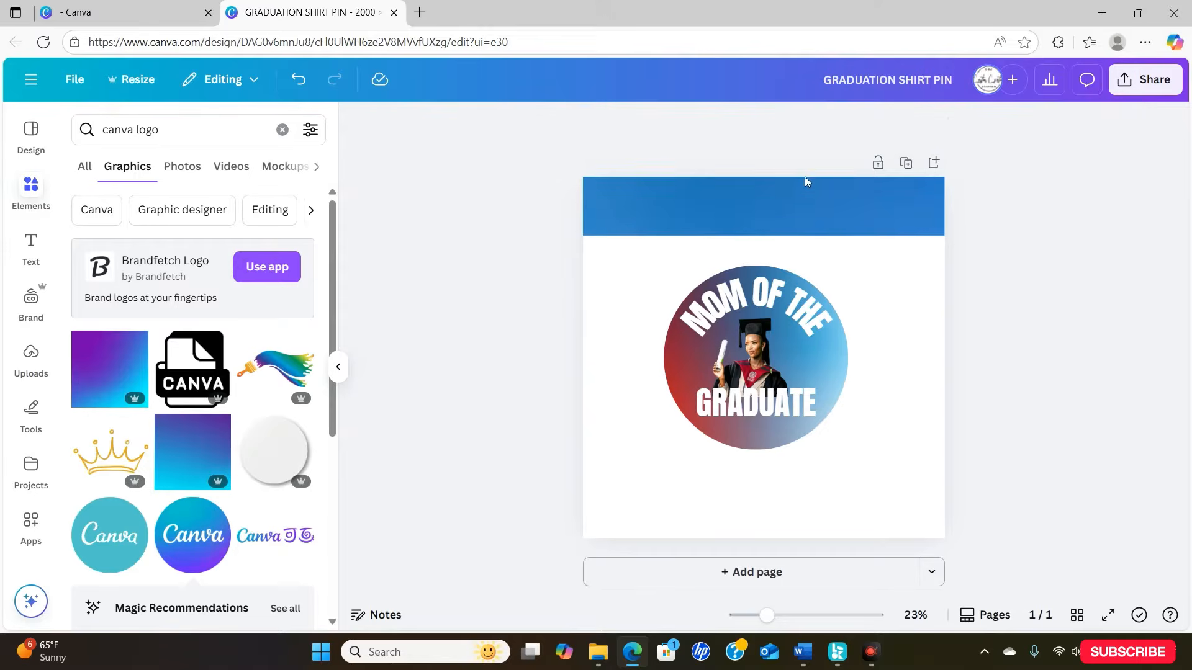
pyautogui.click(799, 211)
pyautogui.click(787, 267)
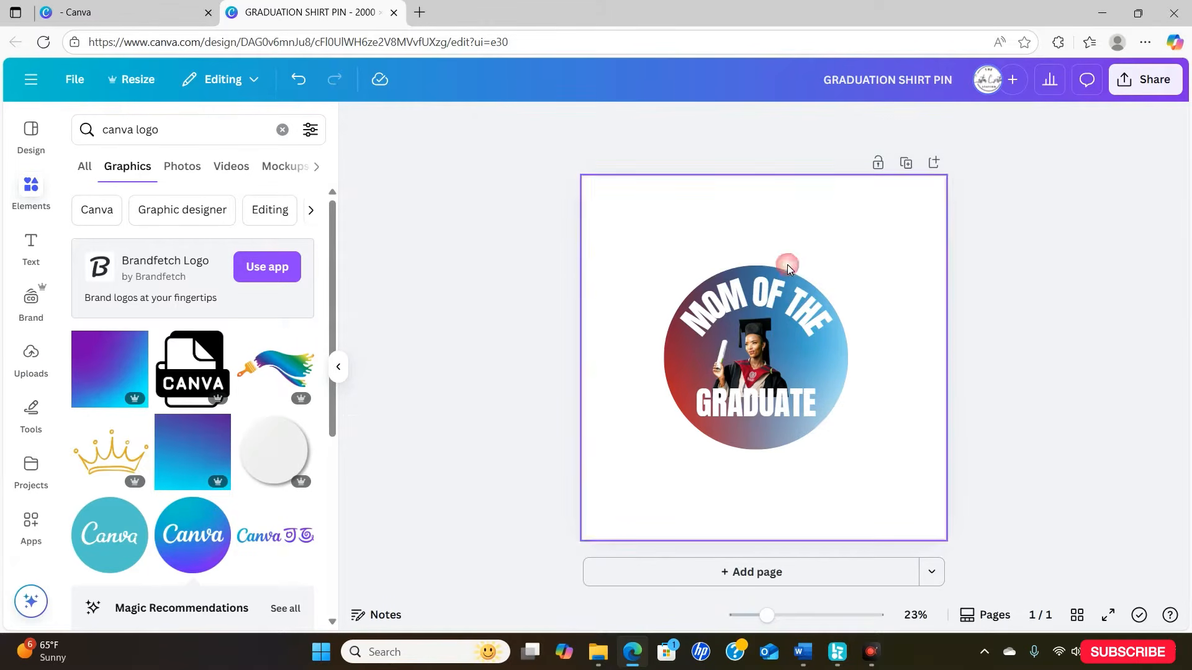
# - Create a copy of the design resized to 8.5 × 11 in, open it and select the pin's gradient circle
pyautogui.click(151, 79)
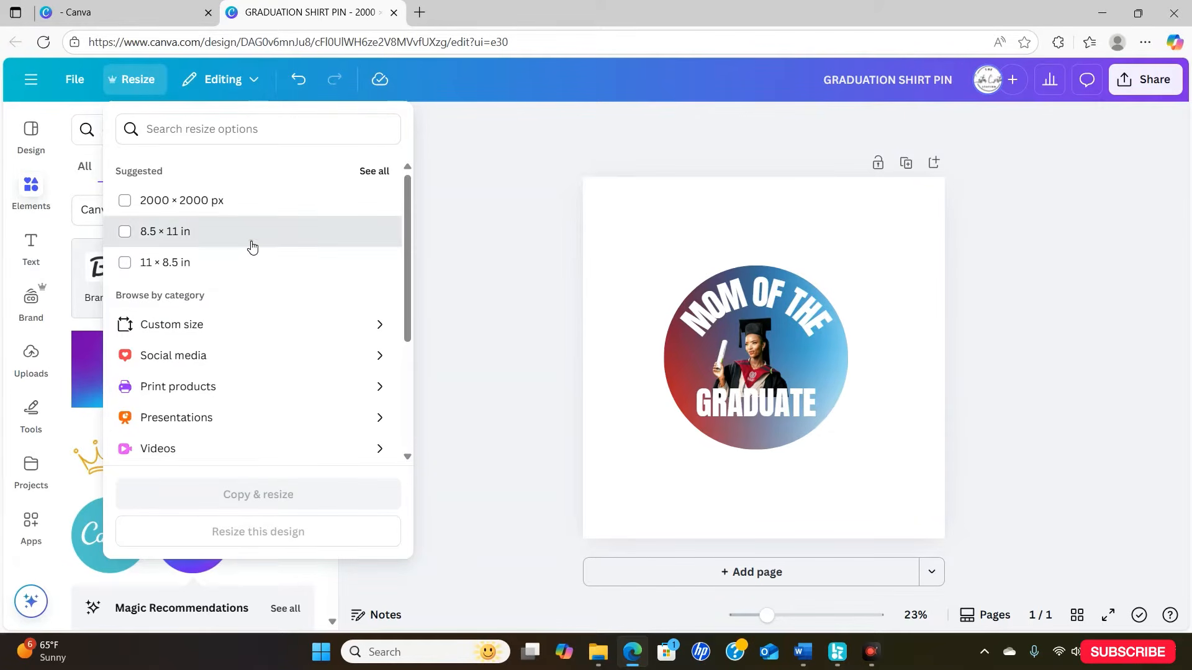
pyautogui.click(252, 246)
pyautogui.click(250, 495)
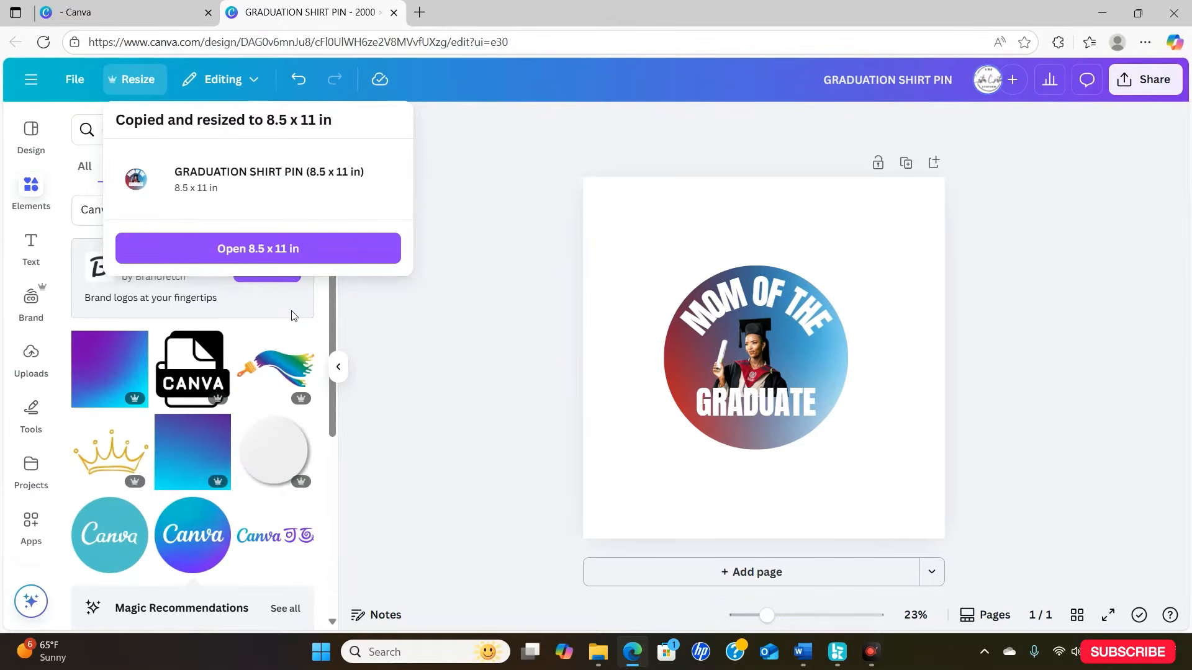
pyautogui.click(321, 260)
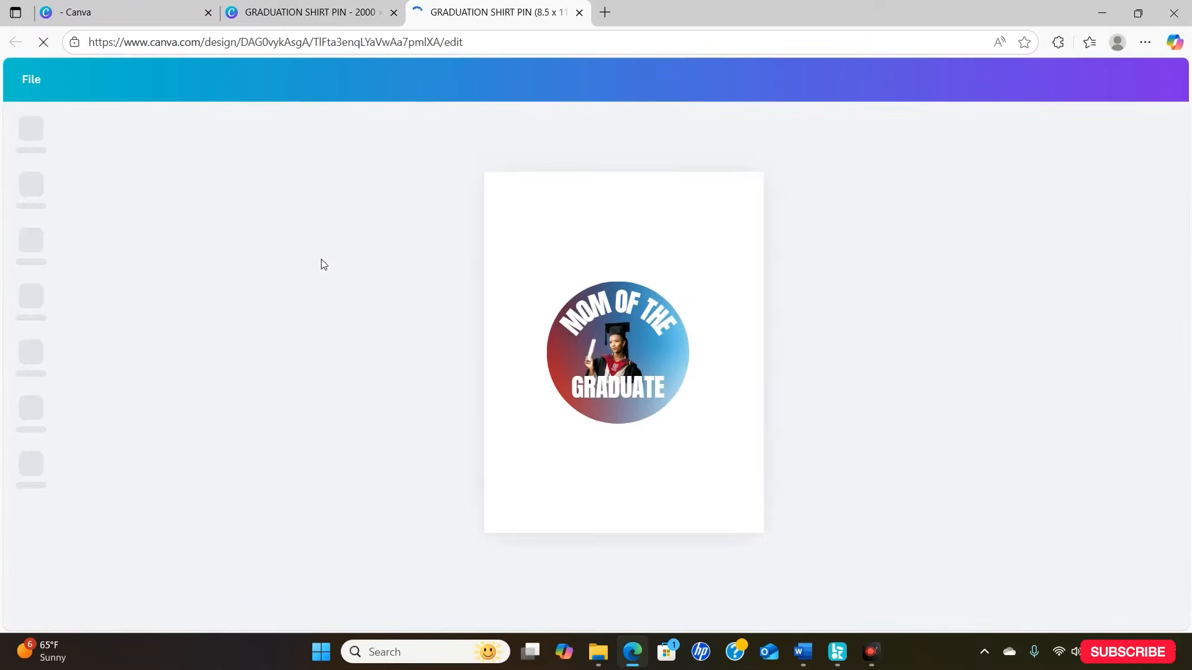
pyautogui.click(691, 477)
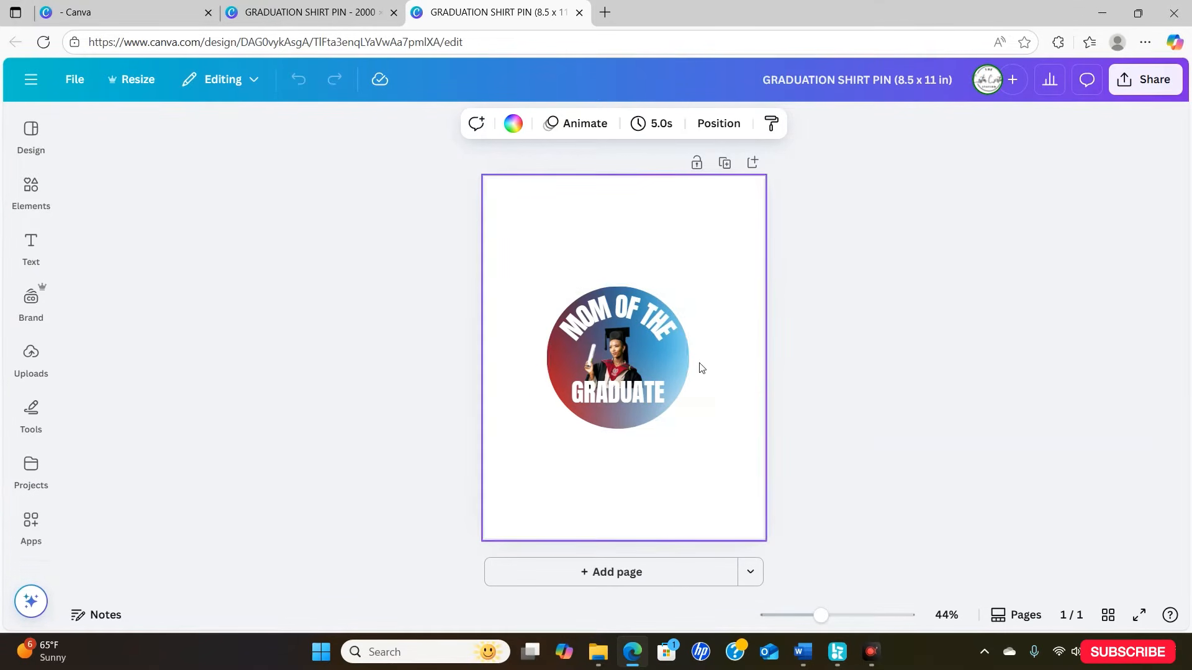
pyautogui.click(682, 360)
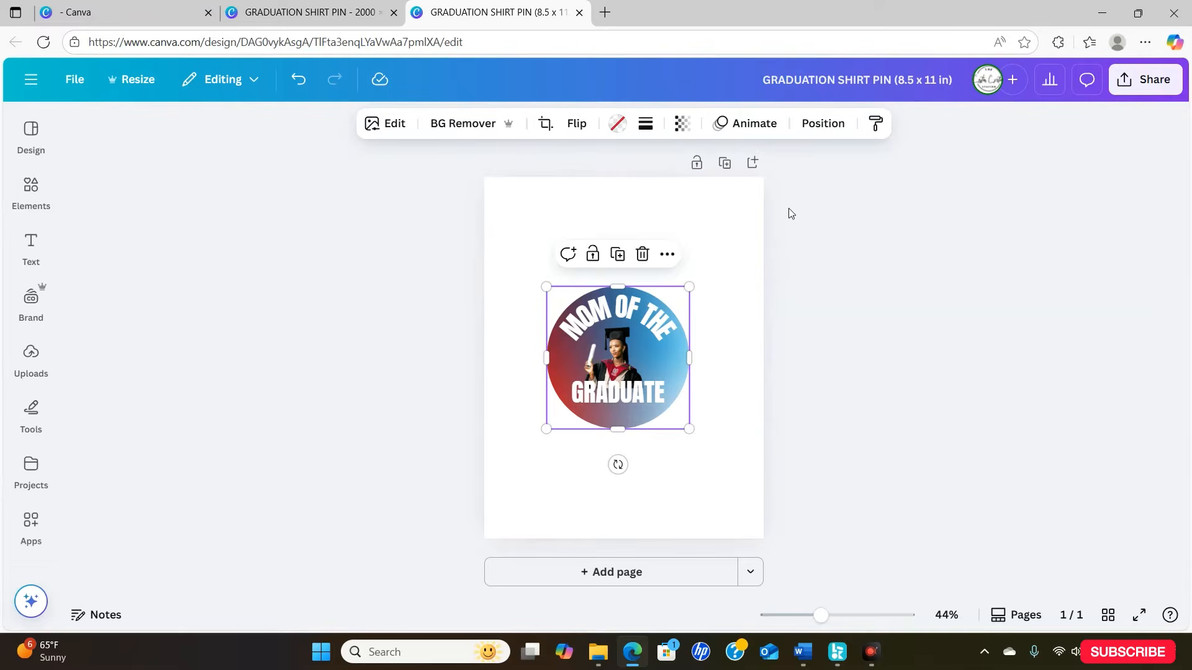
# - Create a public template link for the 8.5 × 11 in design and copy it to the clipboard
pyautogui.click(1163, 79)
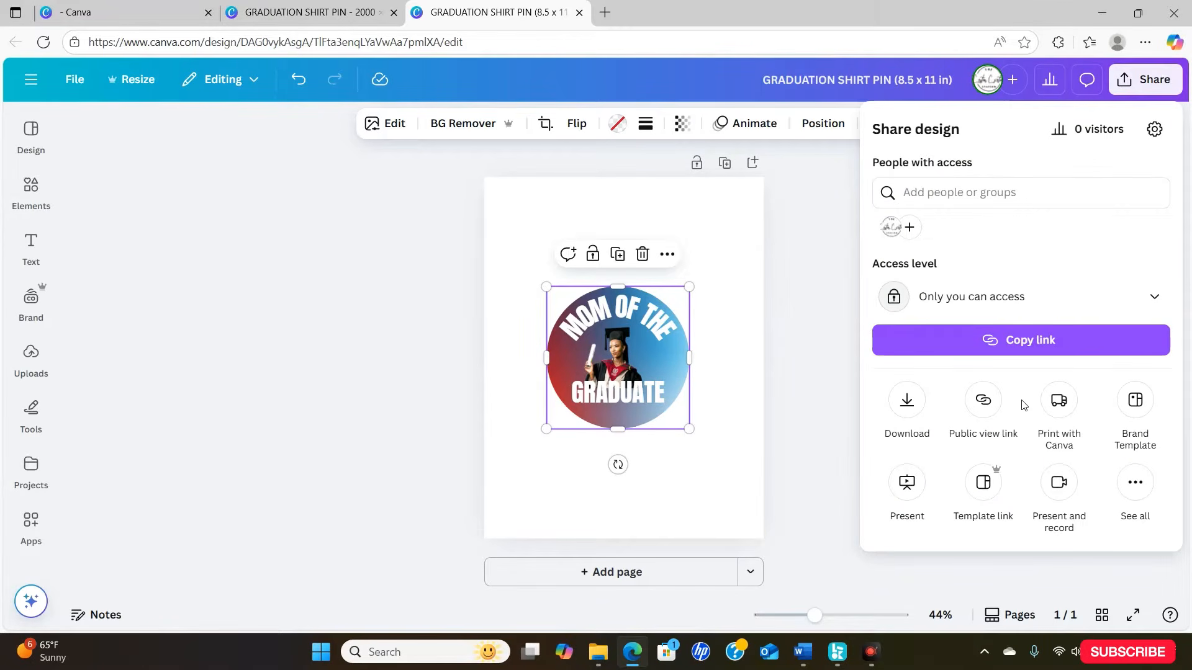
pyautogui.click(985, 483)
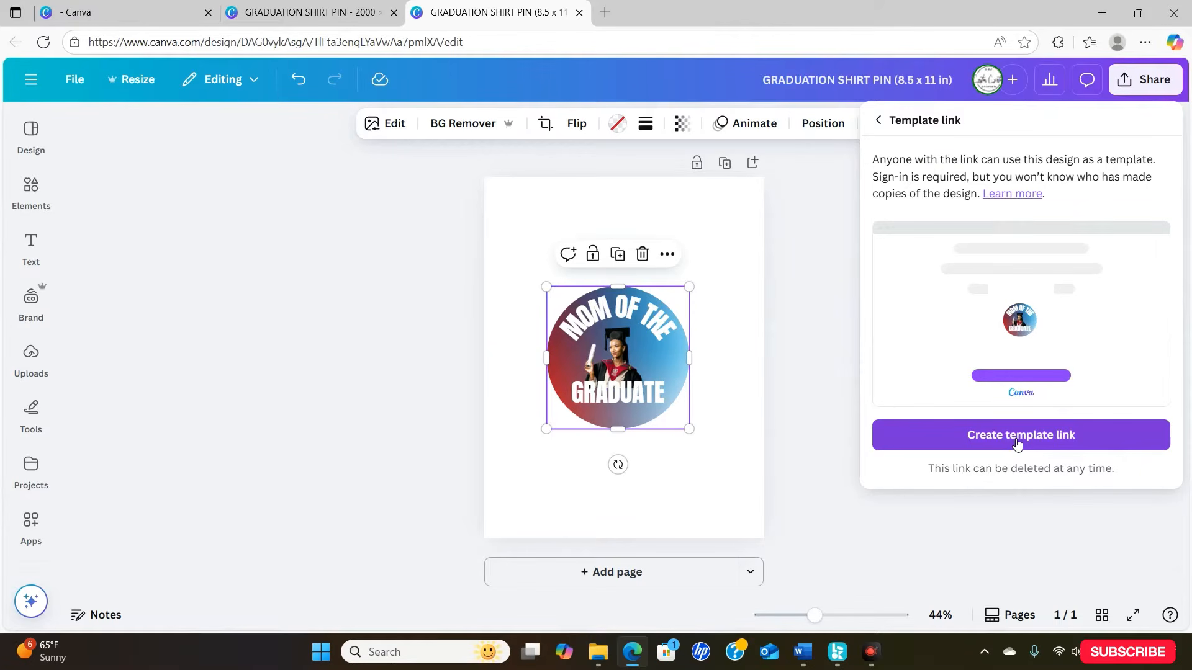
pyautogui.click(1017, 440)
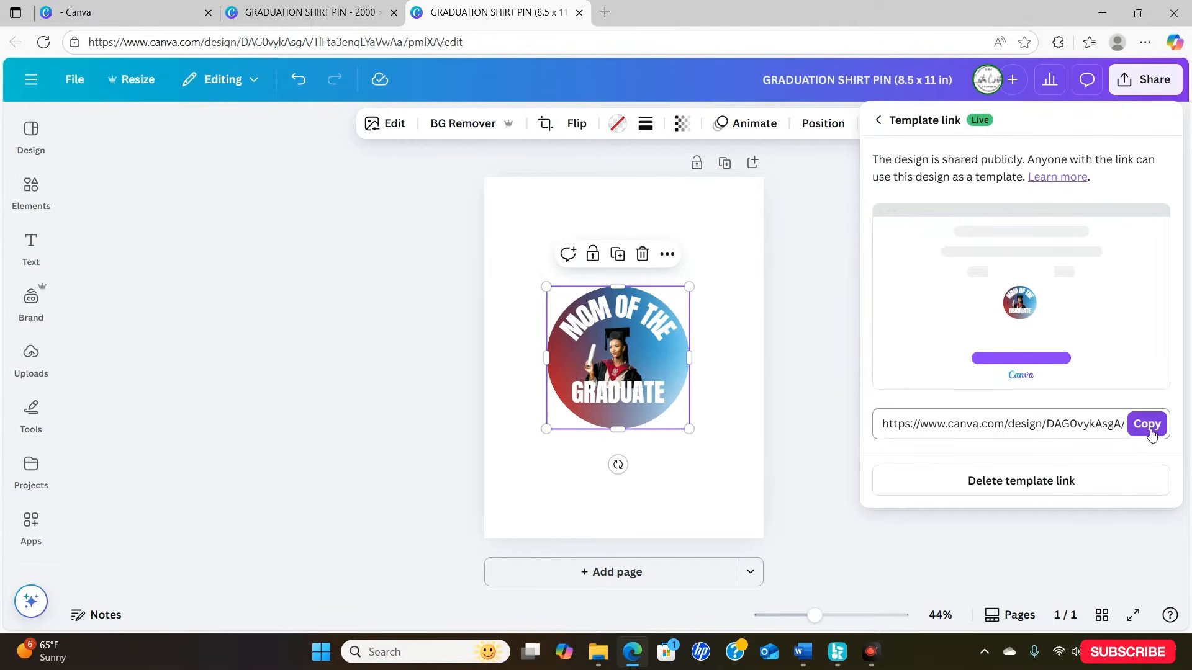
pyautogui.click(1152, 433)
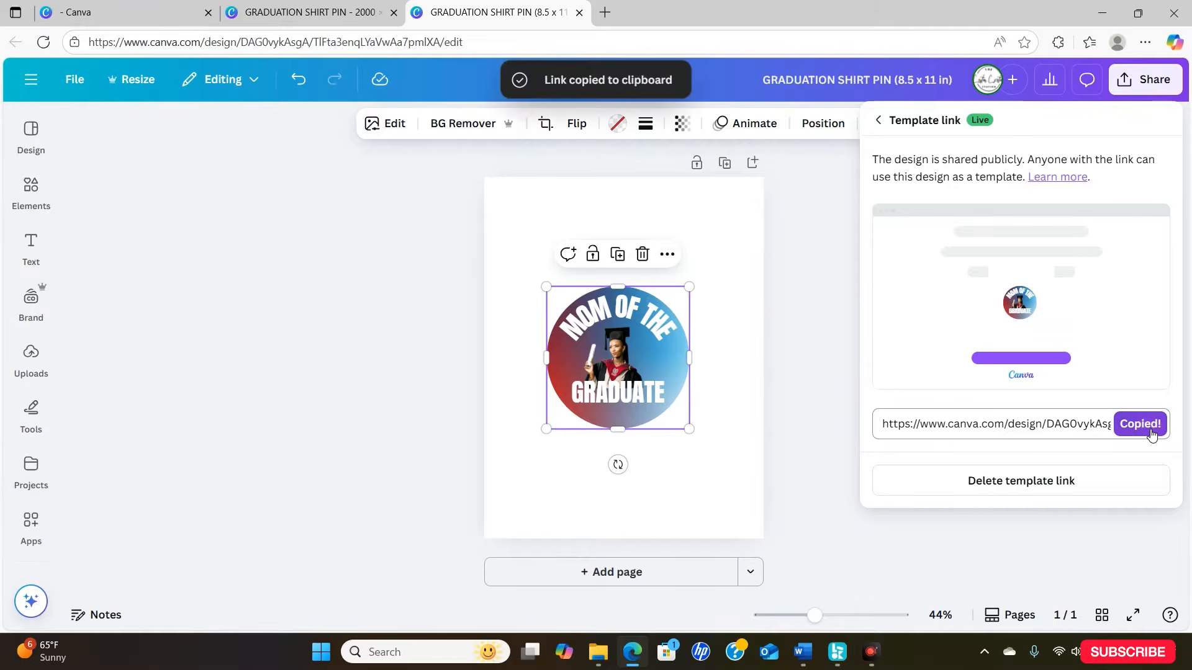
pyautogui.click(1134, 92)
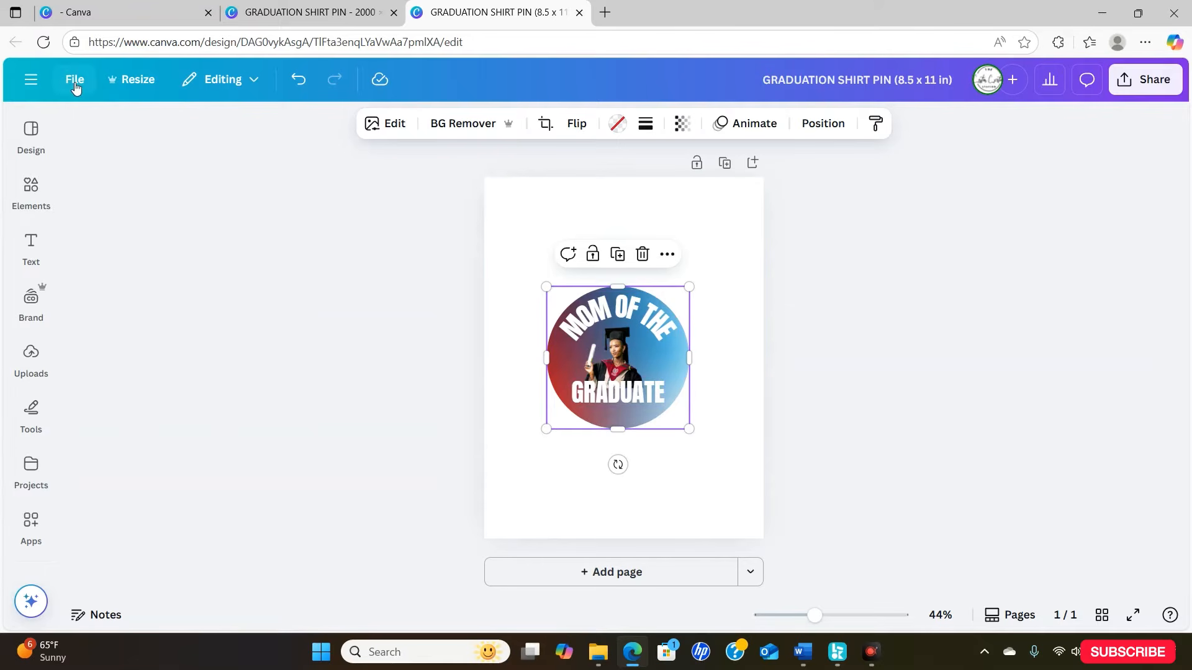
# - Create a new blank design at the custom size of 2000 × 2000 px
pyautogui.click(31, 85)
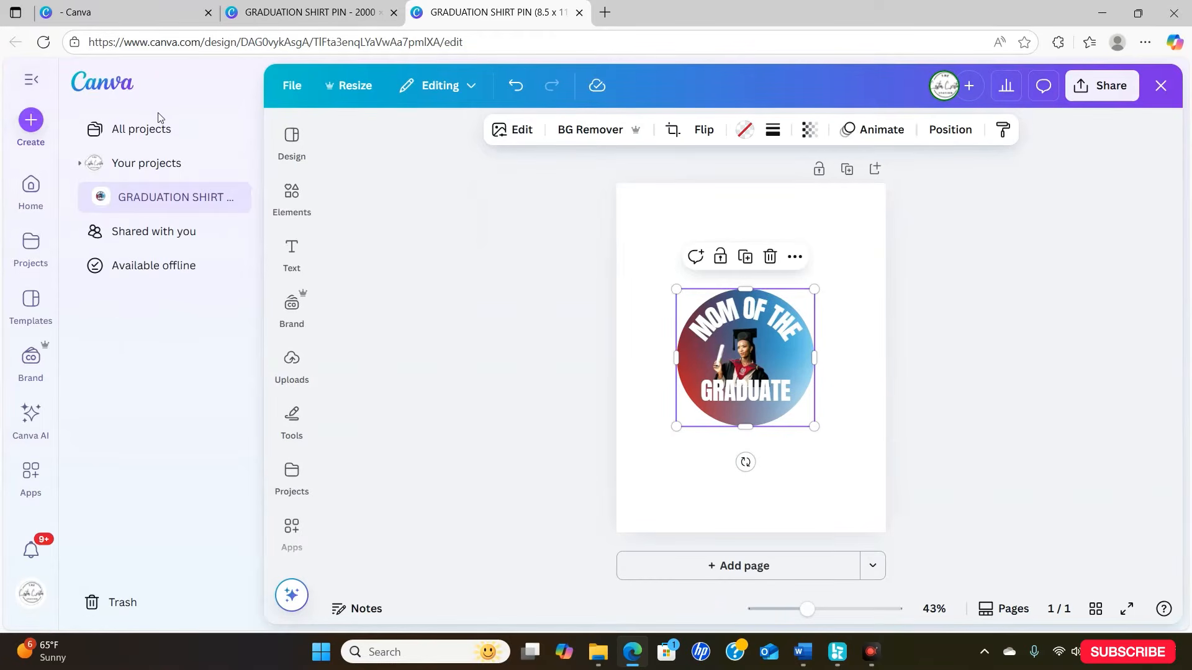
pyautogui.click(34, 124)
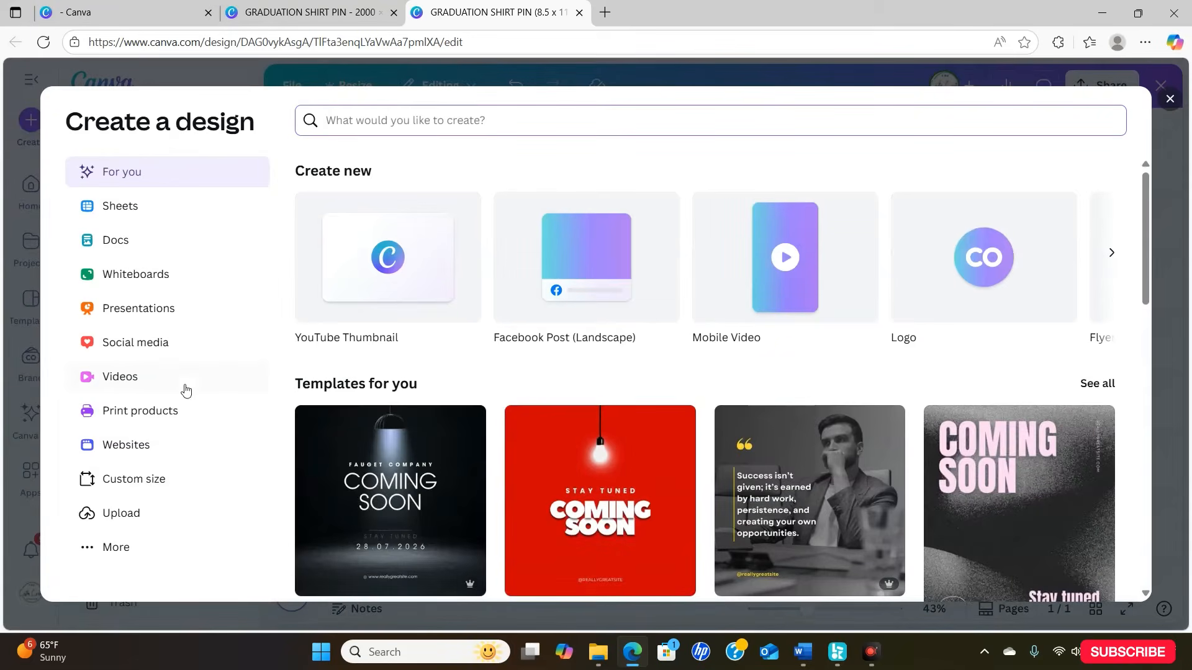
pyautogui.click(132, 480)
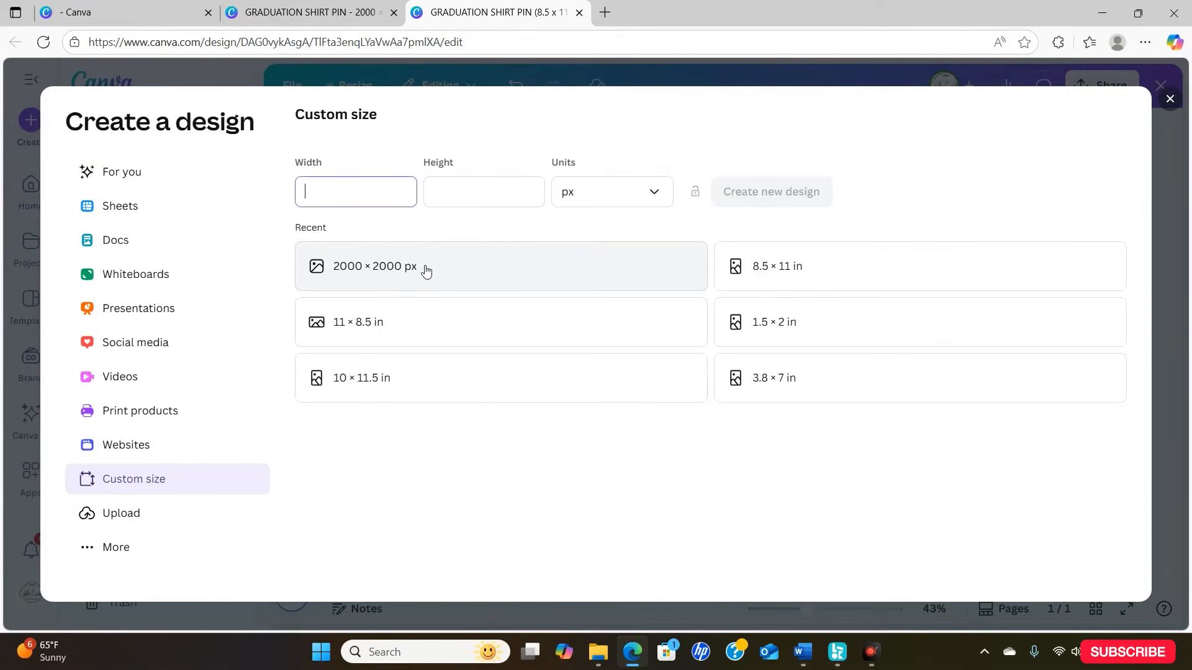
pyautogui.click(426, 269)
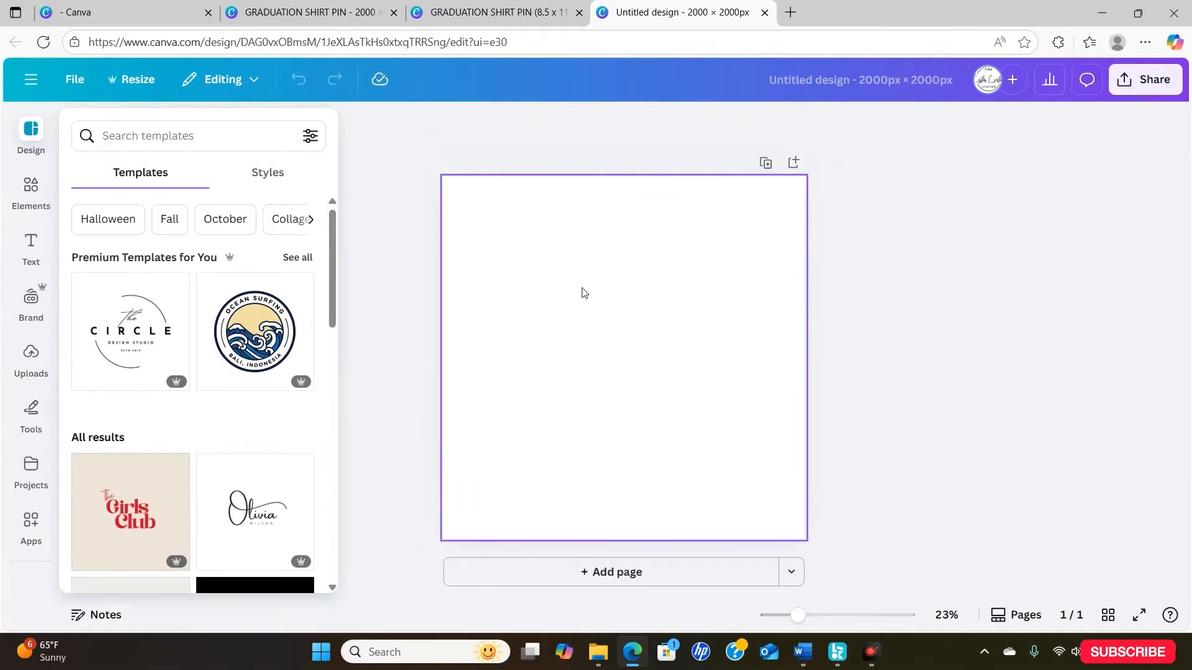
pyautogui.click(482, 279)
# - Search the elements for thank-you graphics and add the black script "Thank you" with swirls to the page
pyautogui.click(36, 198)
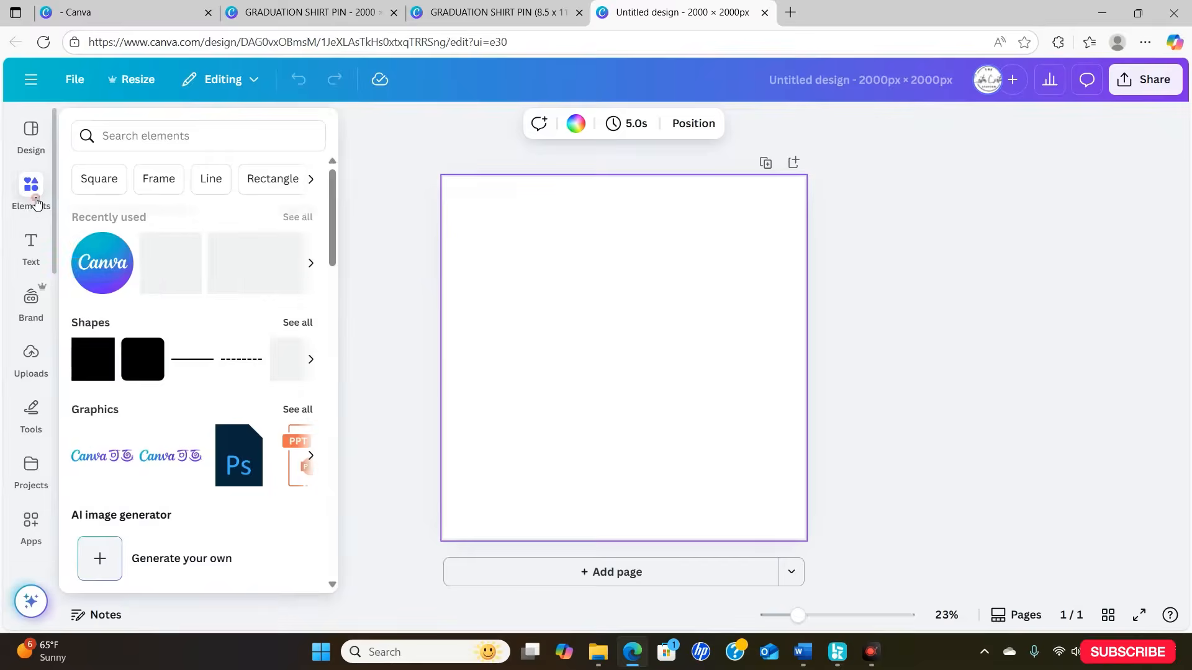
pyautogui.click(205, 131)
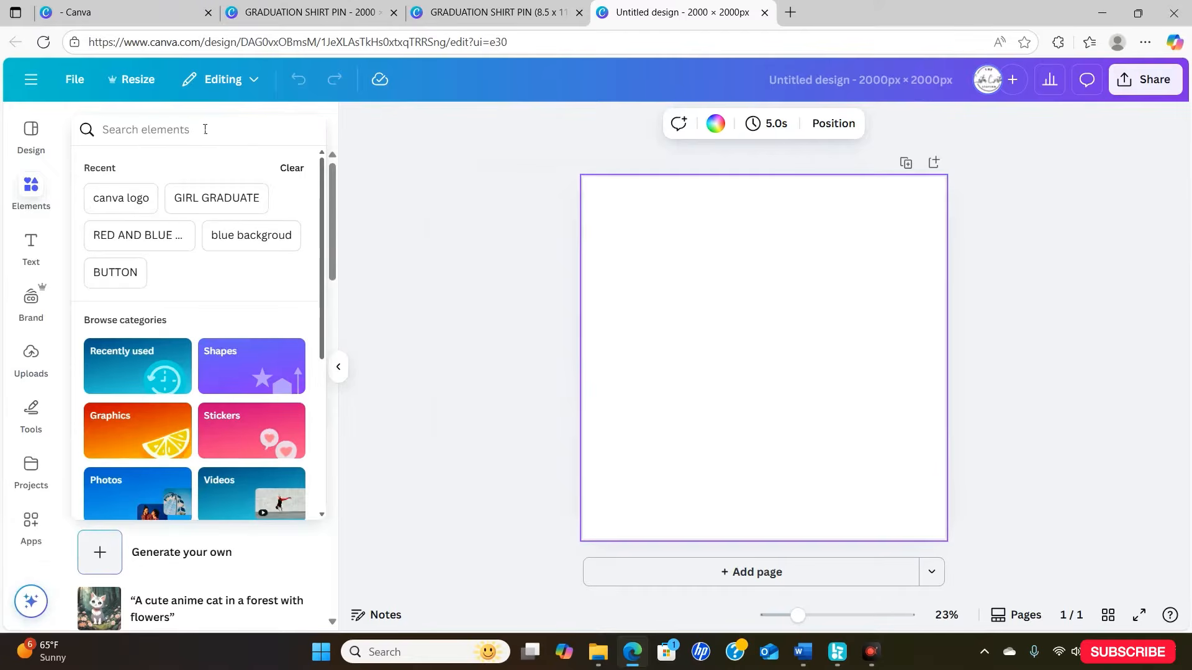
pyautogui.write('THN')
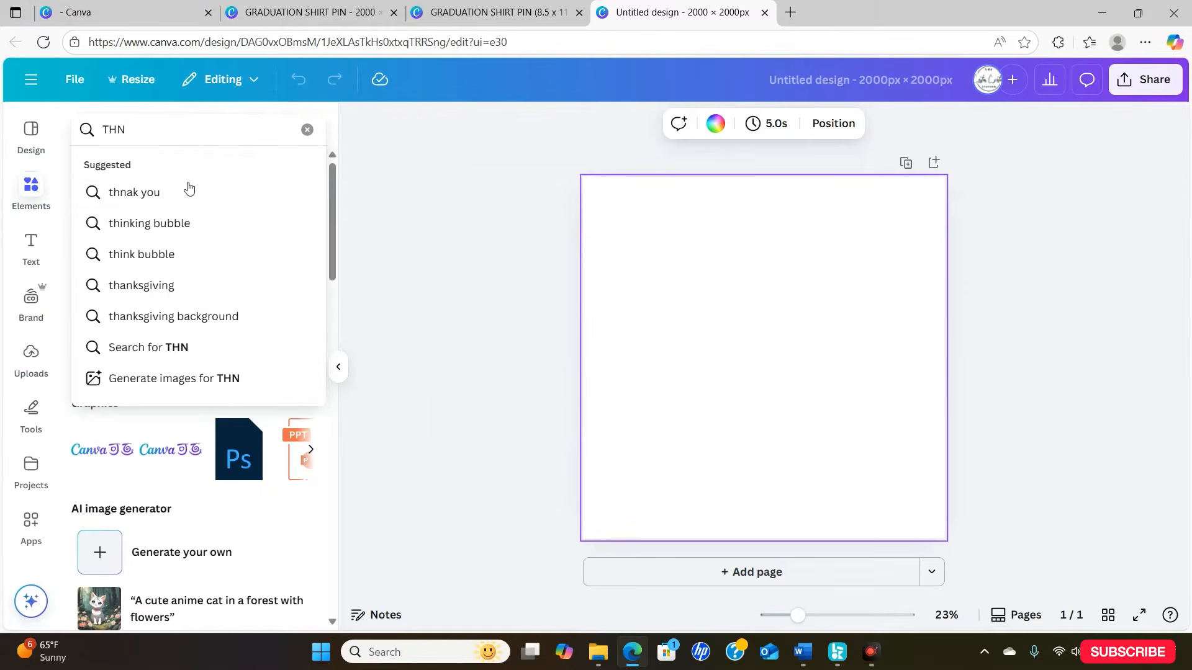
pyautogui.click(185, 193)
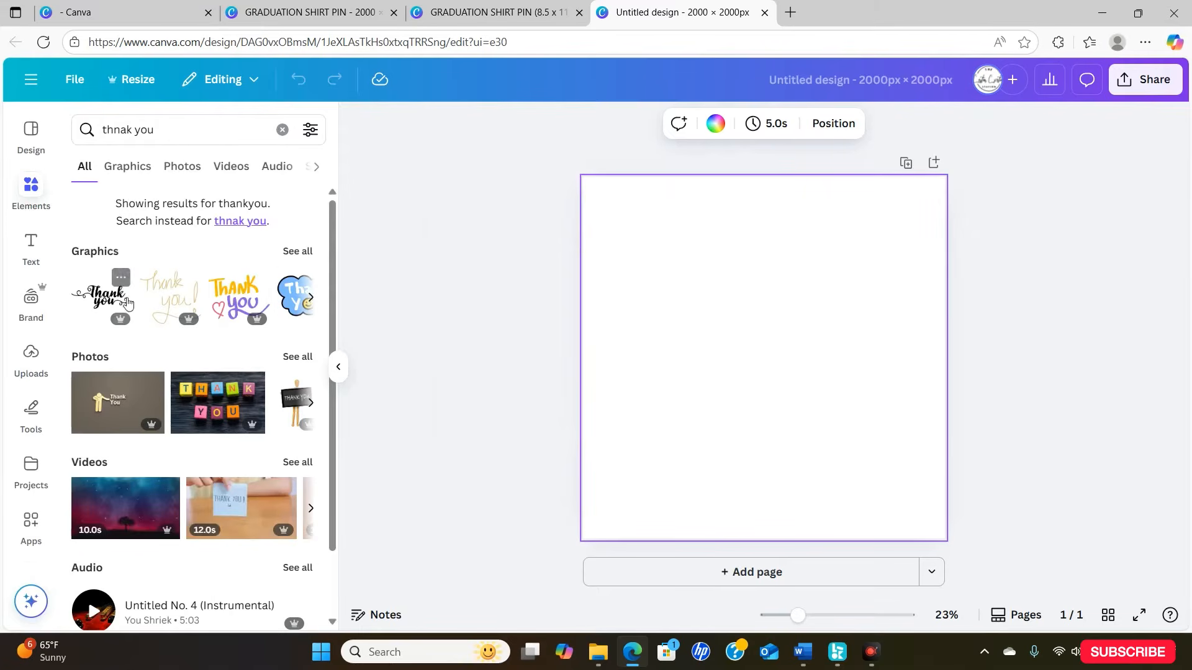
pyautogui.click(102, 301)
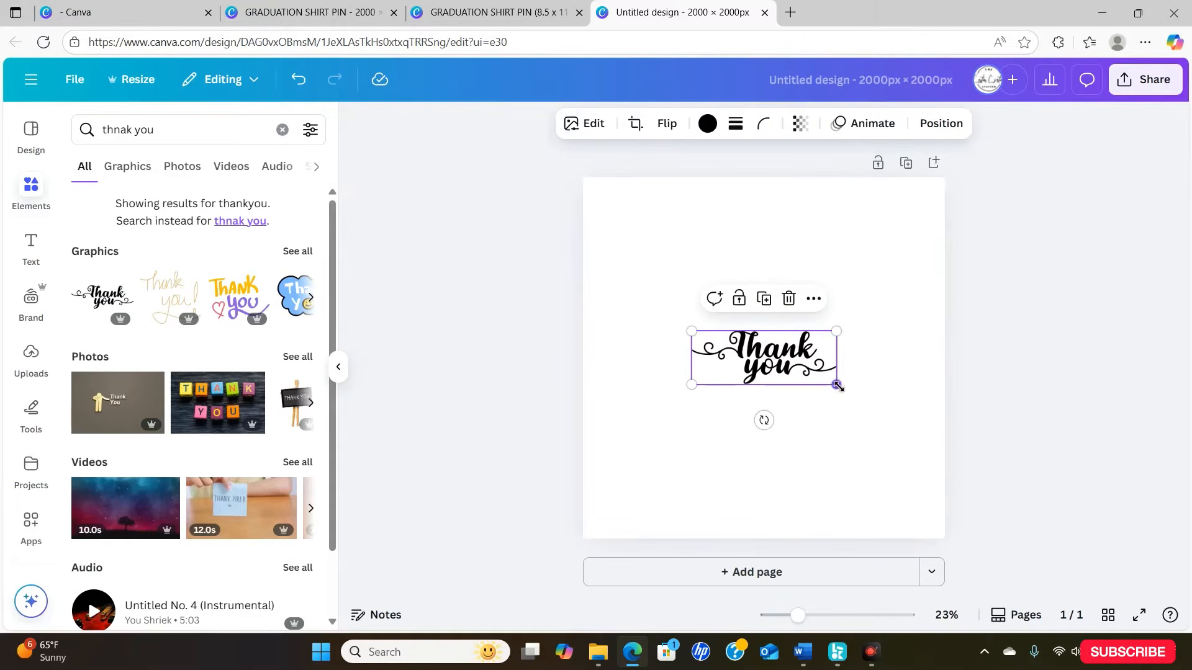
# - Enlarge the "Thank you" graphic to nearly the page width and centre it in the upper part of the page
pyautogui.moveTo(838, 385); pyautogui.dragTo(921, 447)
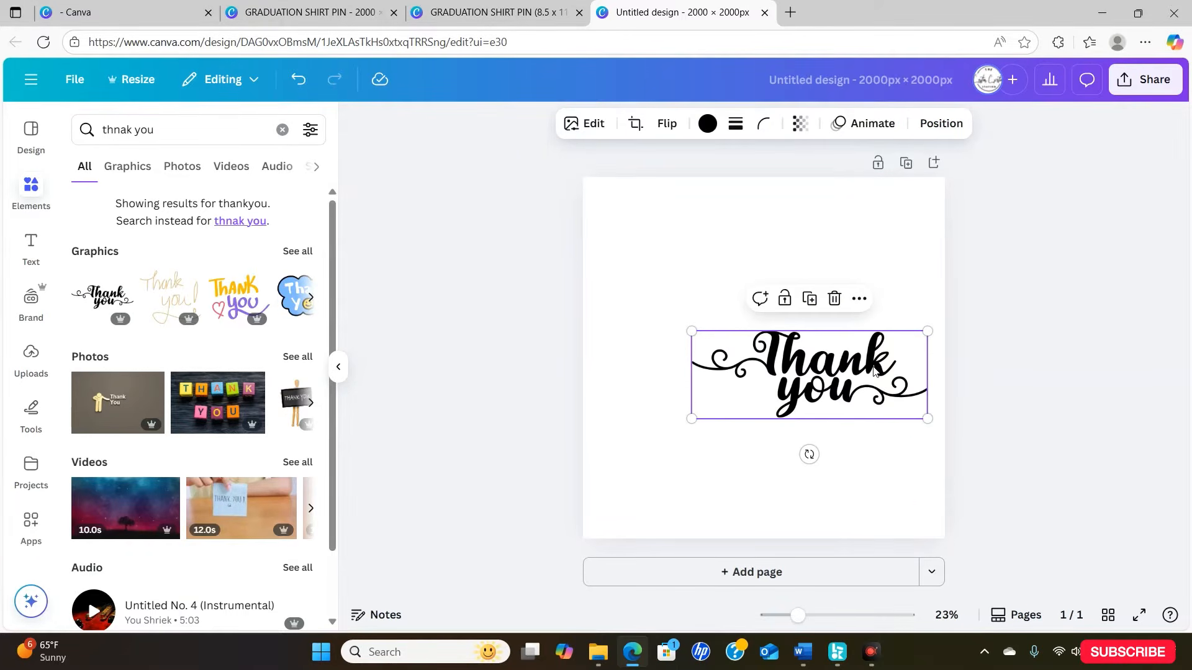
pyautogui.moveTo(873, 371); pyautogui.dragTo(793, 253)
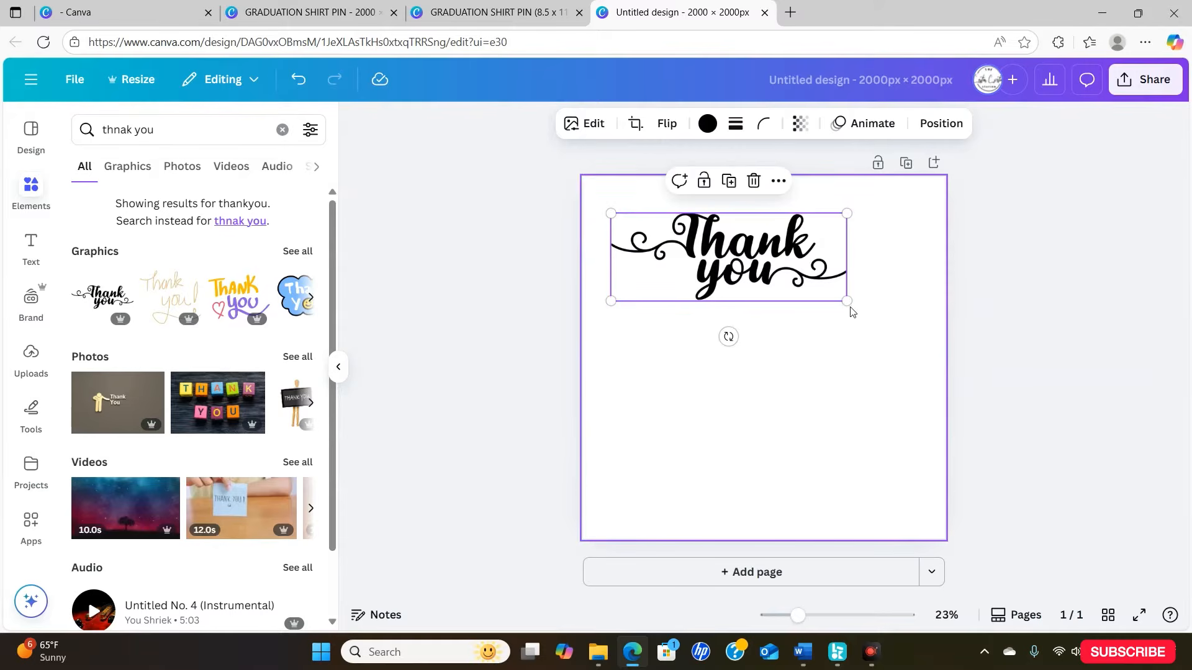
pyautogui.moveTo(845, 301); pyautogui.dragTo(925, 330)
pyautogui.moveTo(841, 289)
pyautogui.mouseDown()
pyautogui.moveTo(821, 288)
pyautogui.moveTo(836, 288)
pyautogui.mouseUp()
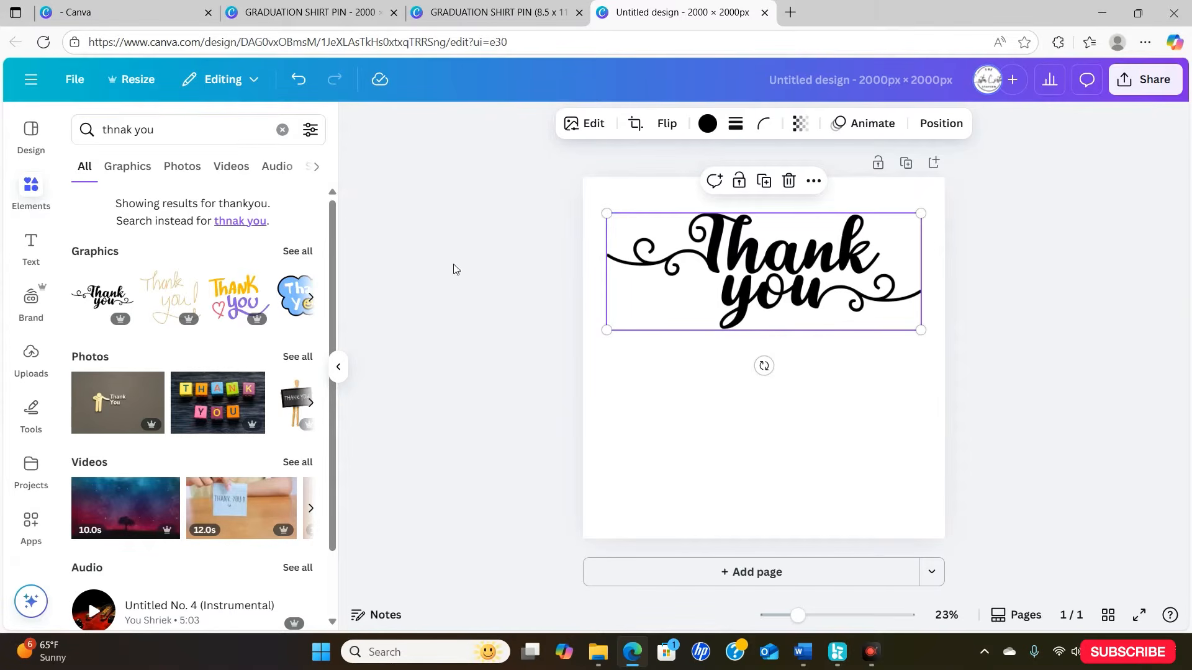
# - Search the elements for "BUTTON" and add the rounded orange button graphic to the page
pyautogui.click(283, 130)
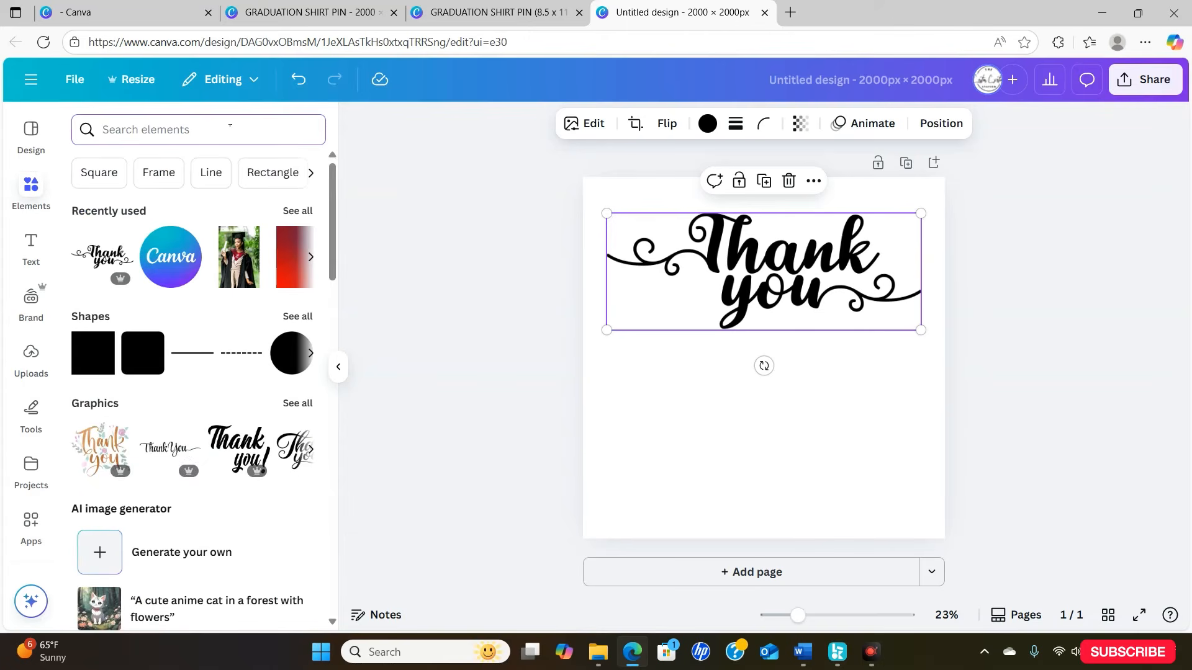
pyautogui.write('BUTTON')
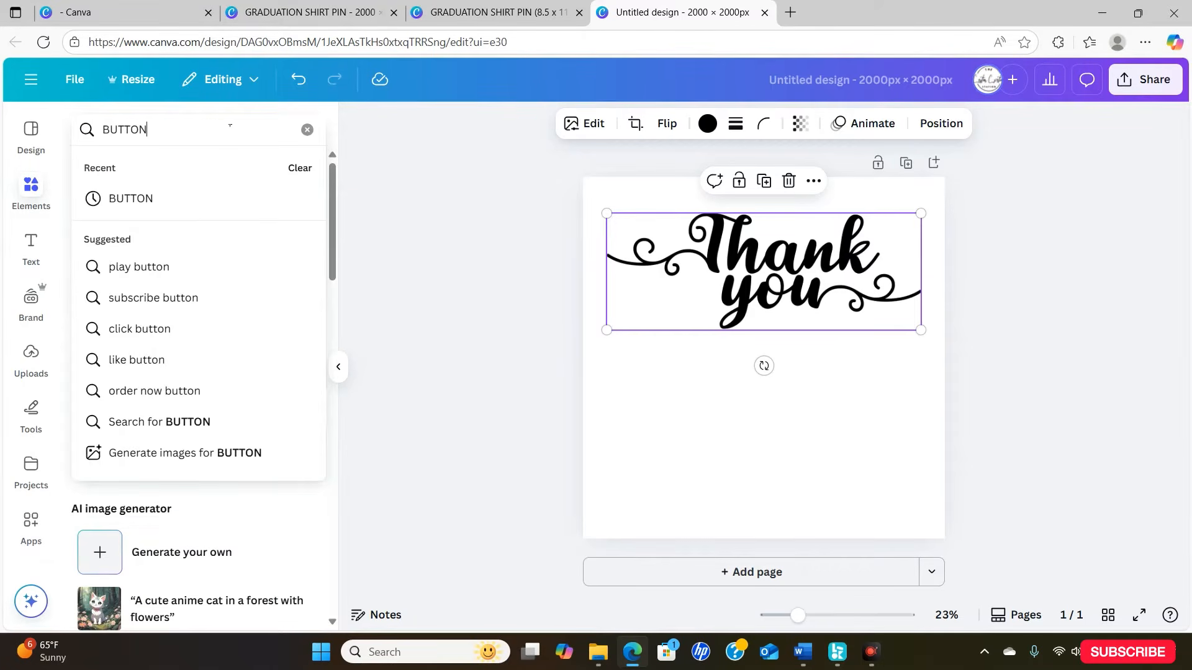
pyautogui.press('Return')
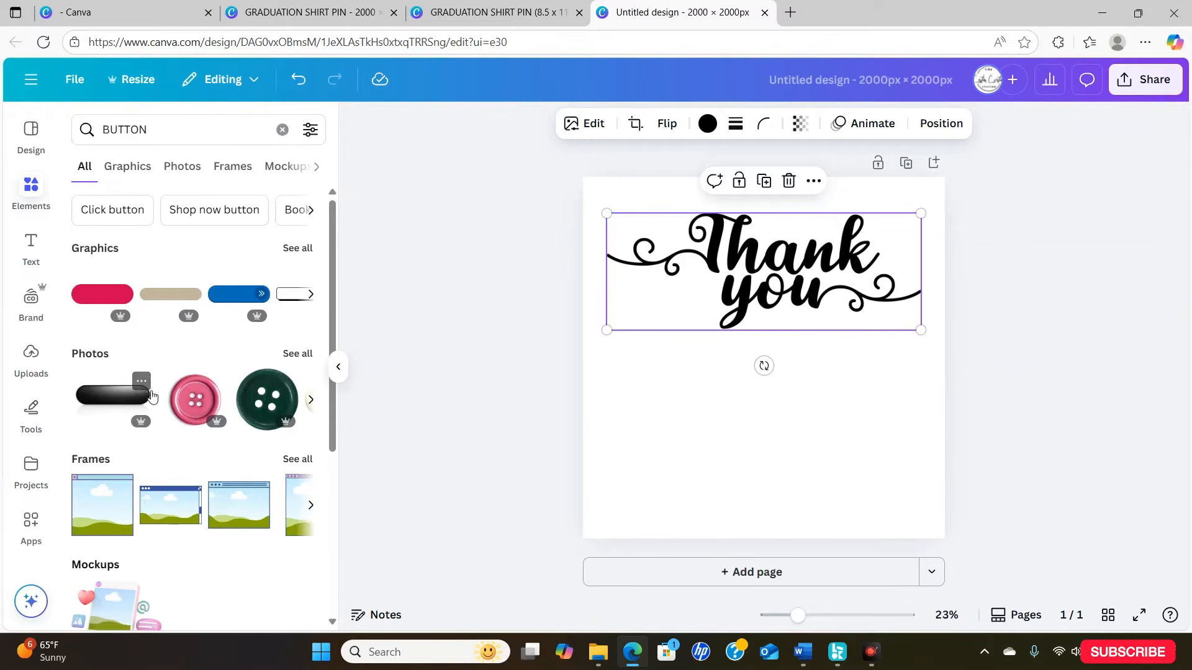
pyautogui.click(306, 294)
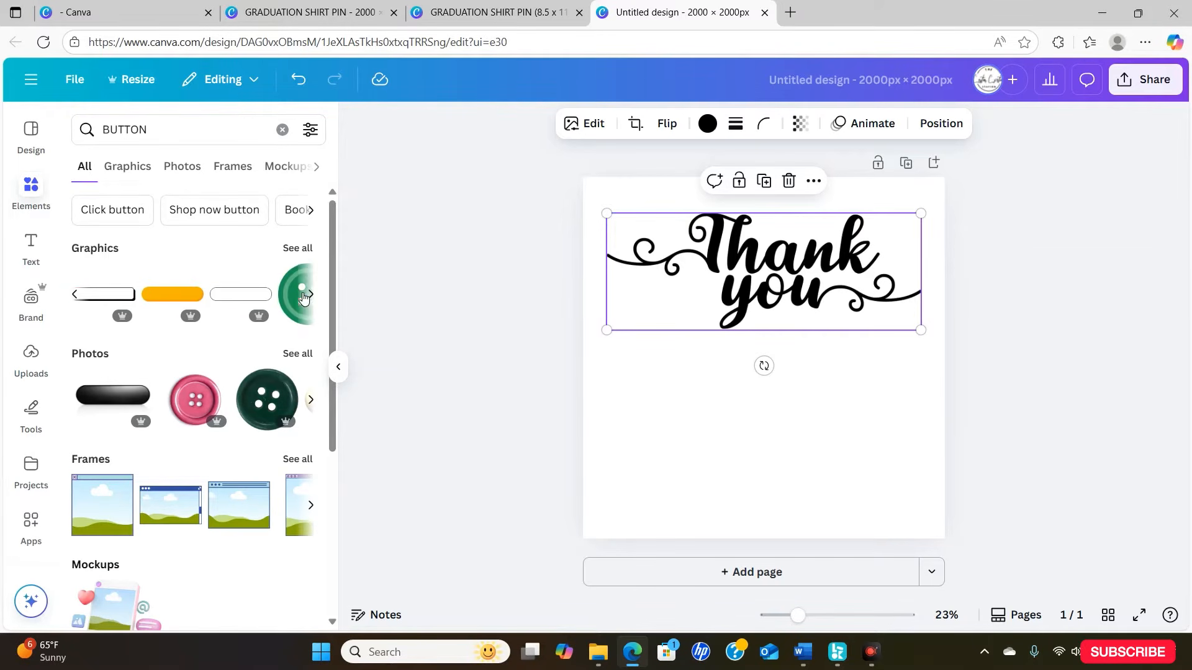
pyautogui.click(172, 295)
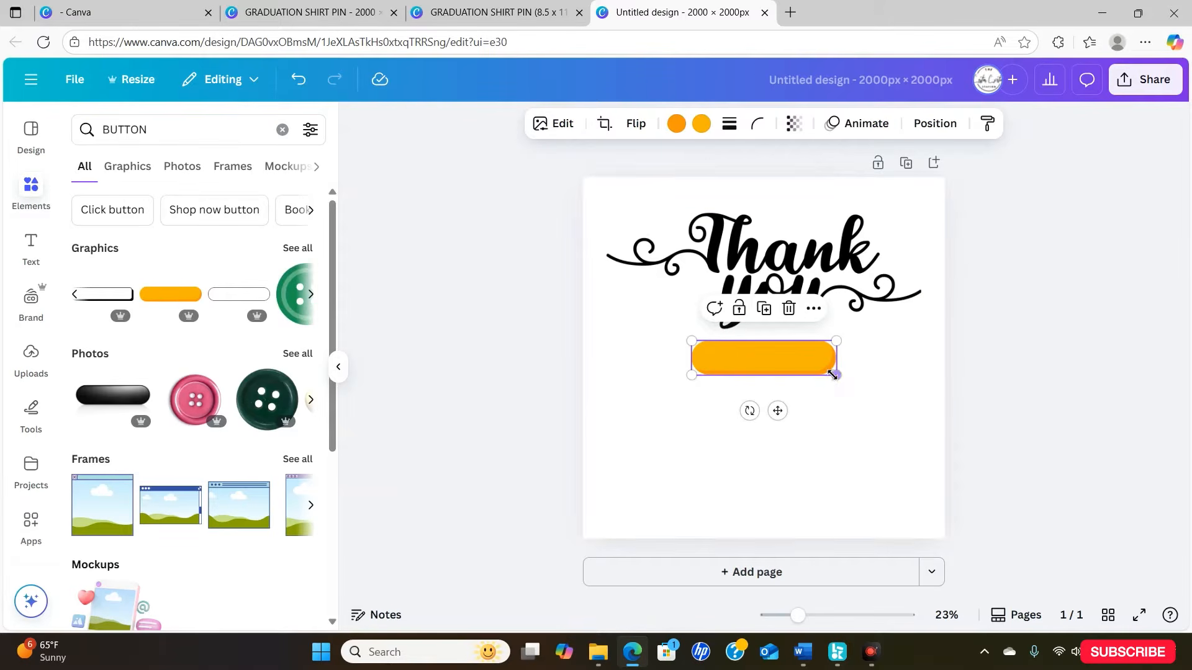
# - Enlarge the orange button to about two thirds of the page width and centre it near the page's lower edge
pyautogui.moveTo(833, 374); pyautogui.dragTo(915, 434)
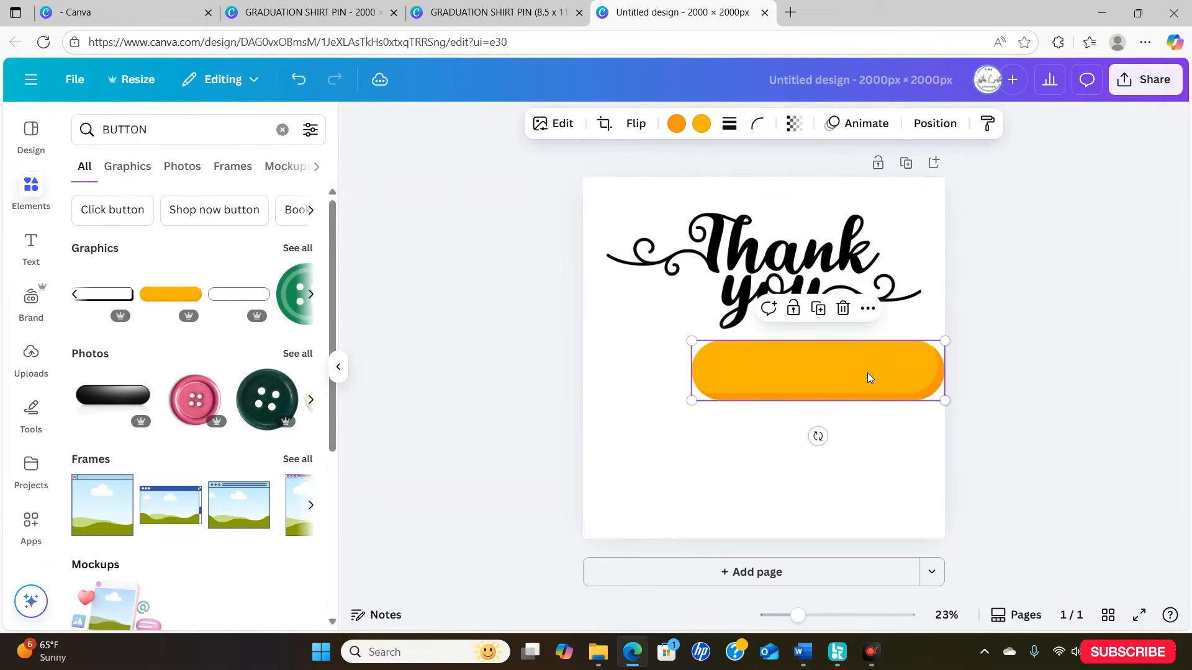
pyautogui.moveTo(868, 375); pyautogui.dragTo(825, 459)
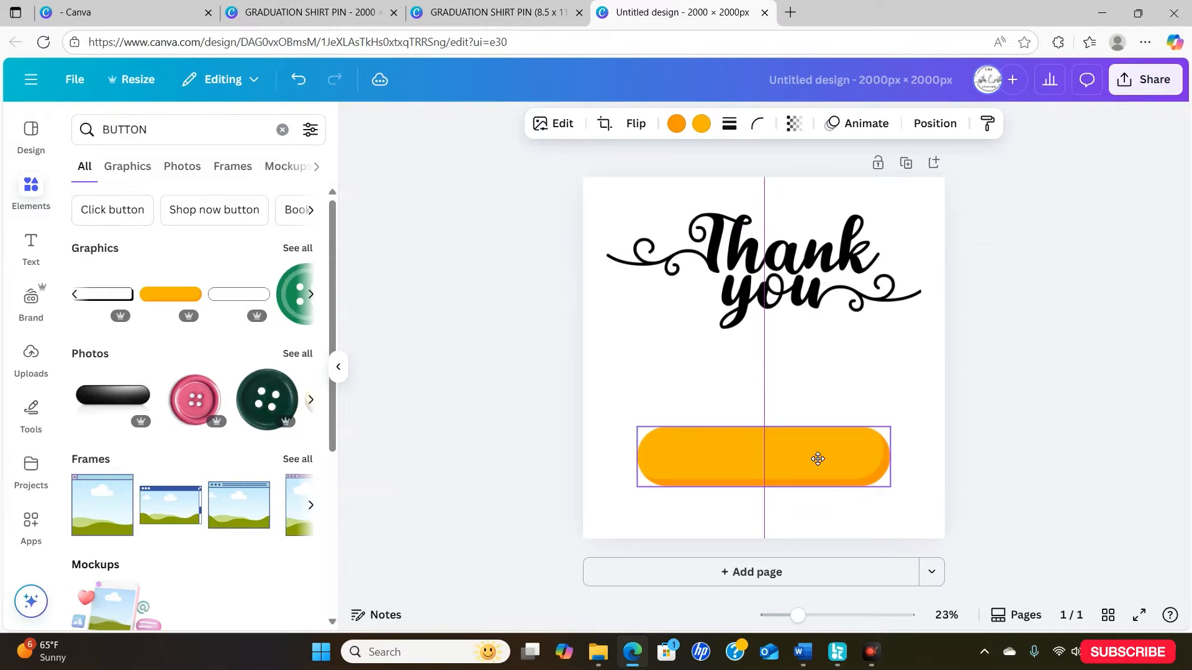
pyautogui.moveTo(817, 458); pyautogui.dragTo(817, 457)
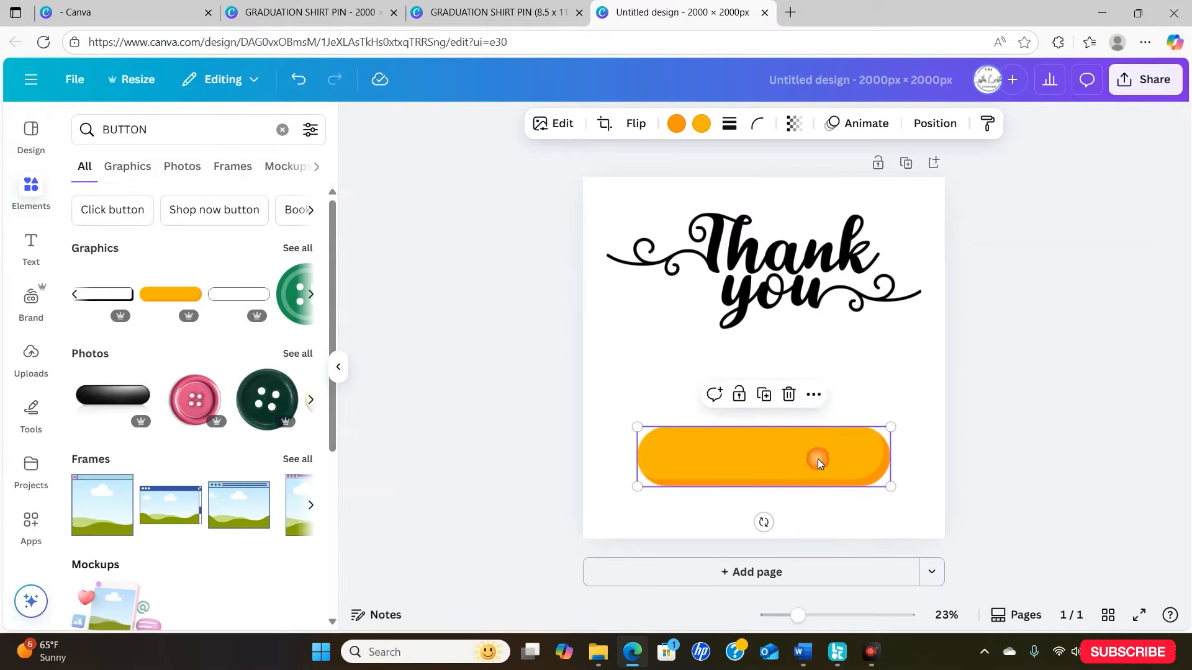
# - Add a heading reading "EDIT IN CANVA" to the page
pyautogui.click(32, 254)
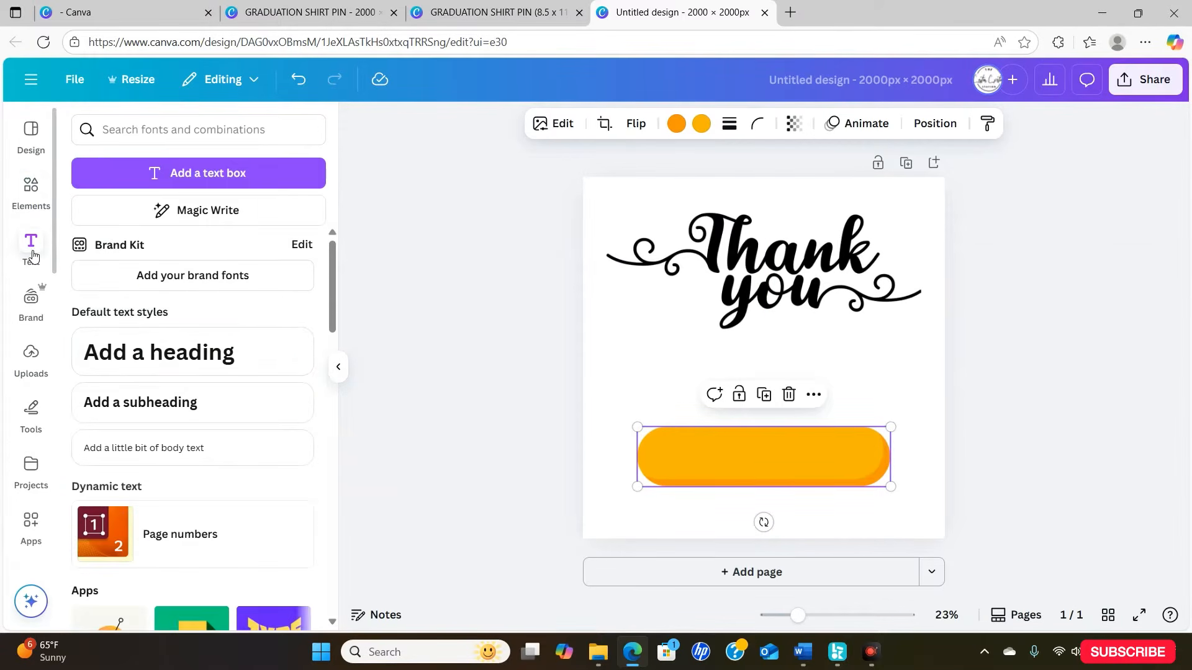
pyautogui.click(159, 364)
pyautogui.write('eD')
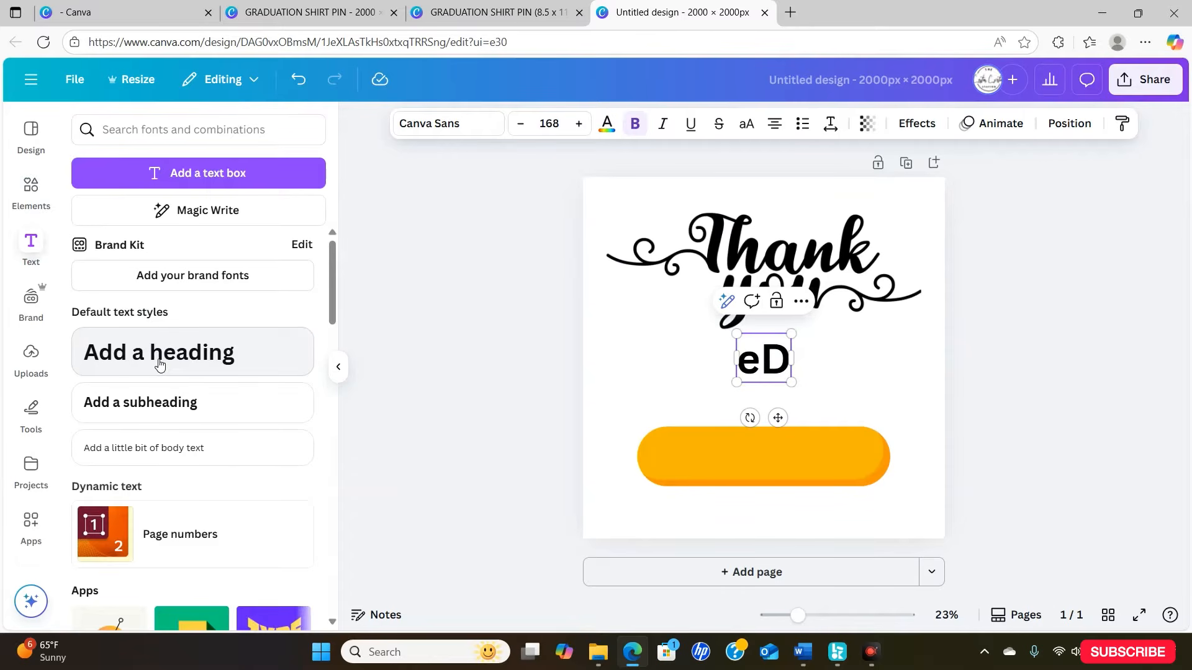
pyautogui.press('BackSpace')
pyautogui.press('BackSpace')
pyautogui.write('EDIT I')
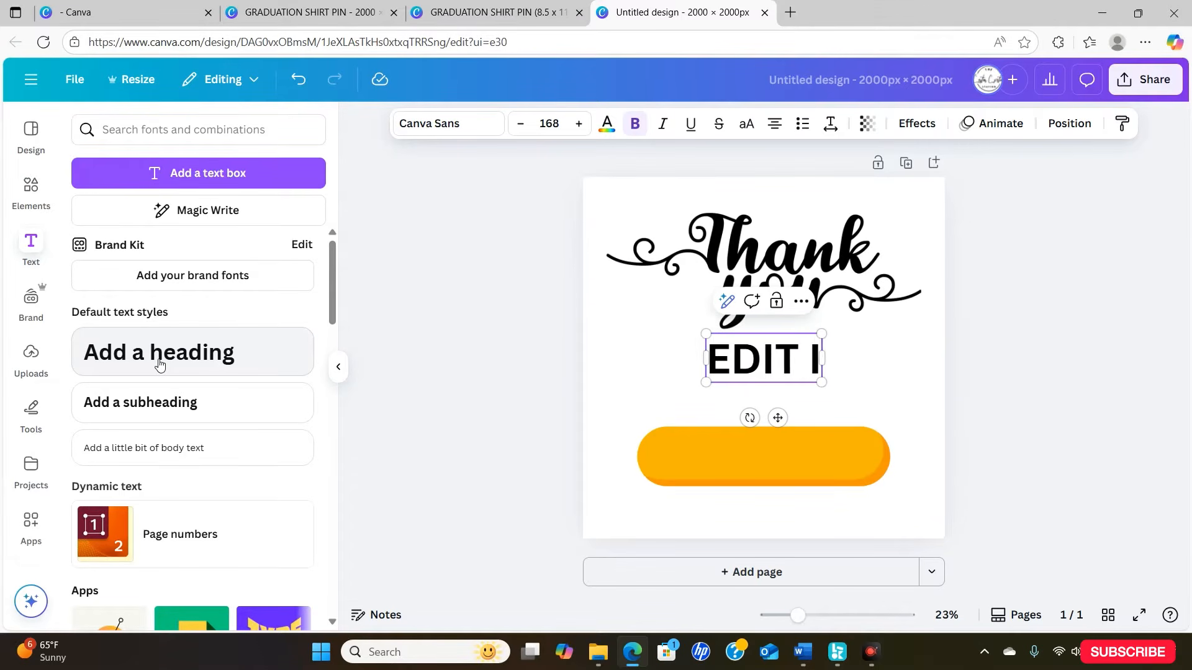
pyautogui.write('N CANVA')
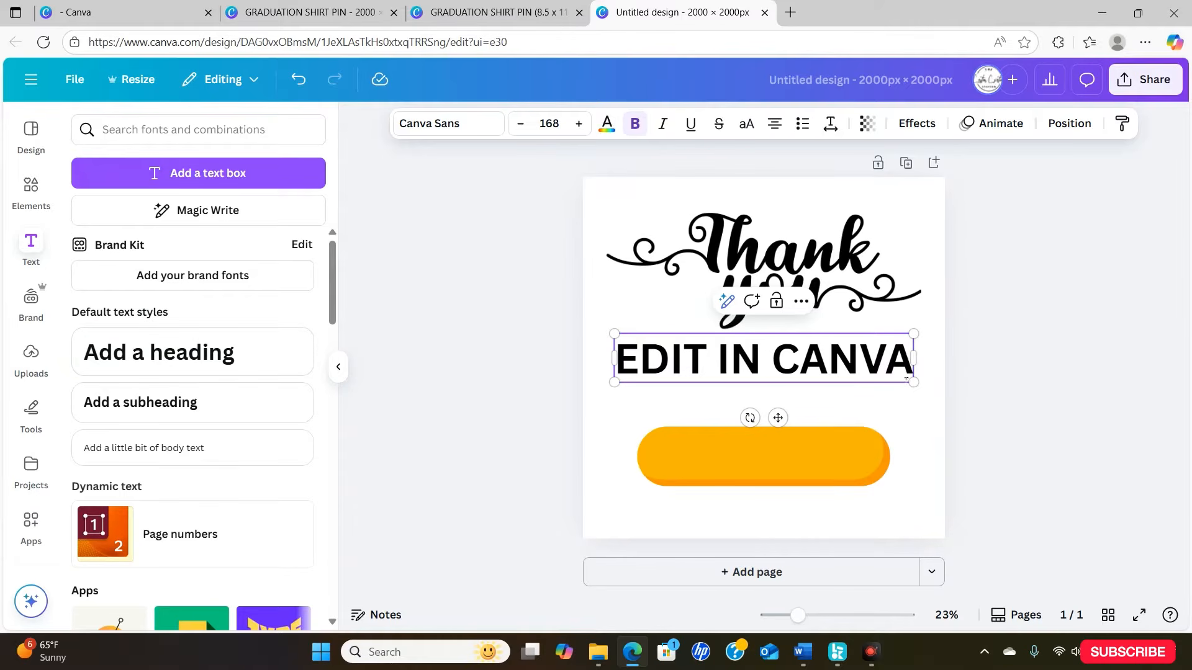
# - Shrink the "EDIT IN CANVA" text to about size 95 and centre it on the orange button
pyautogui.moveTo(913, 382); pyautogui.dragTo(807, 365)
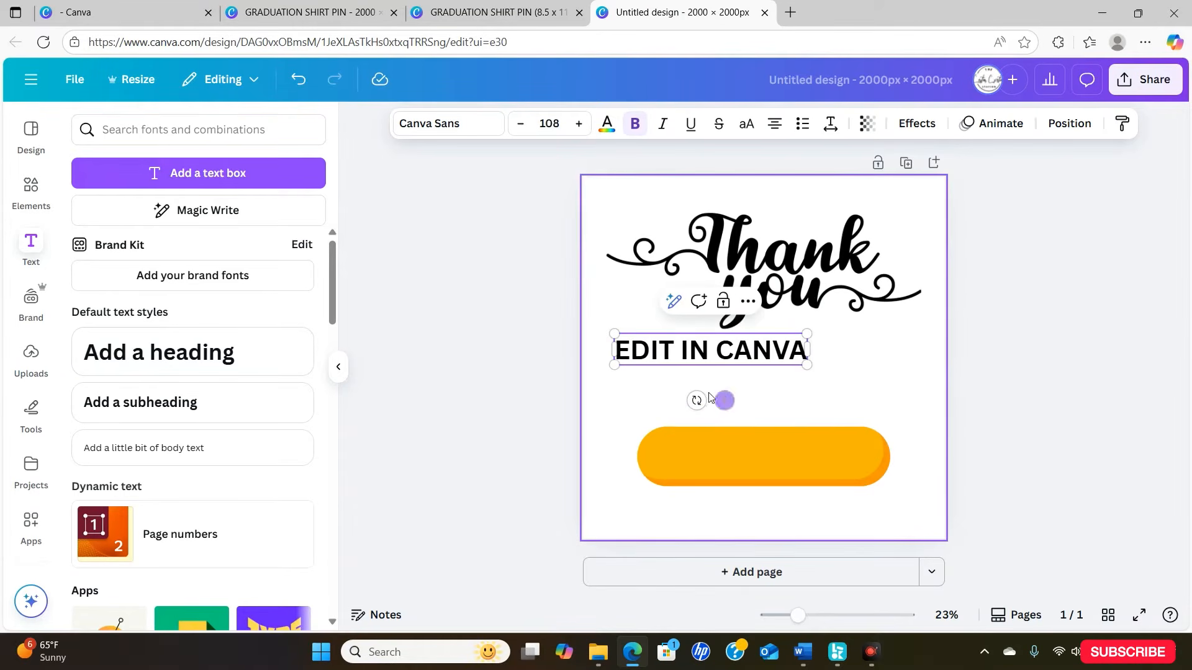
pyautogui.moveTo(725, 401); pyautogui.dragTo(773, 506)
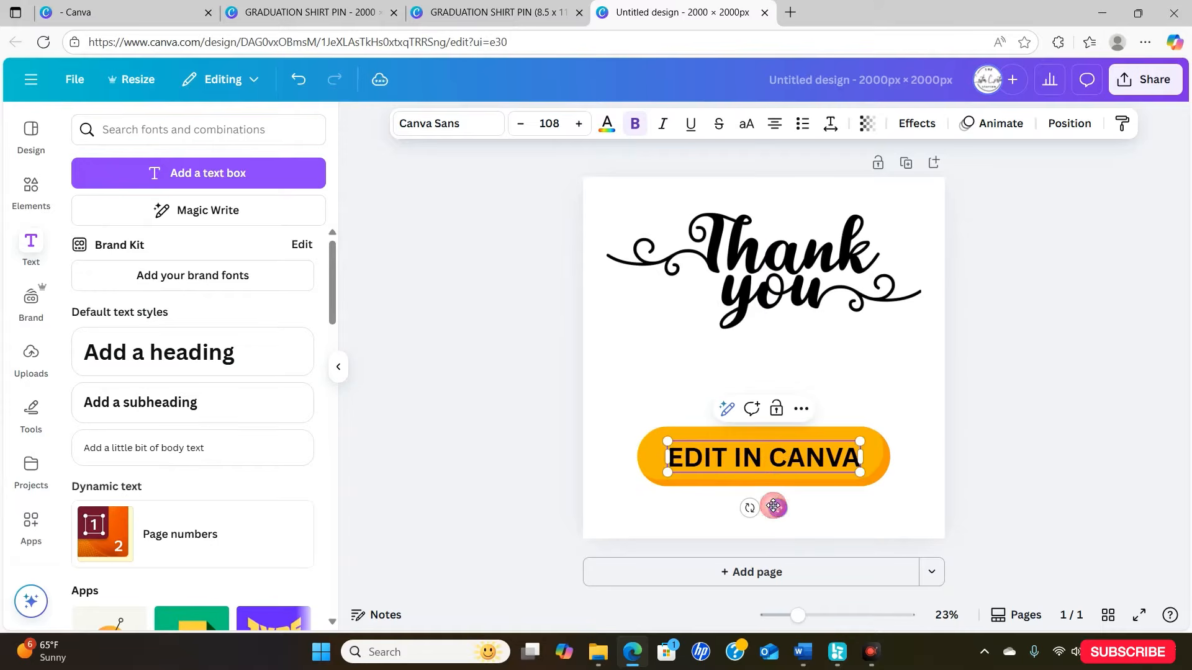
pyautogui.moveTo(860, 471); pyautogui.dragTo(839, 467)
pyautogui.moveTo(766, 508); pyautogui.dragTo(781, 509)
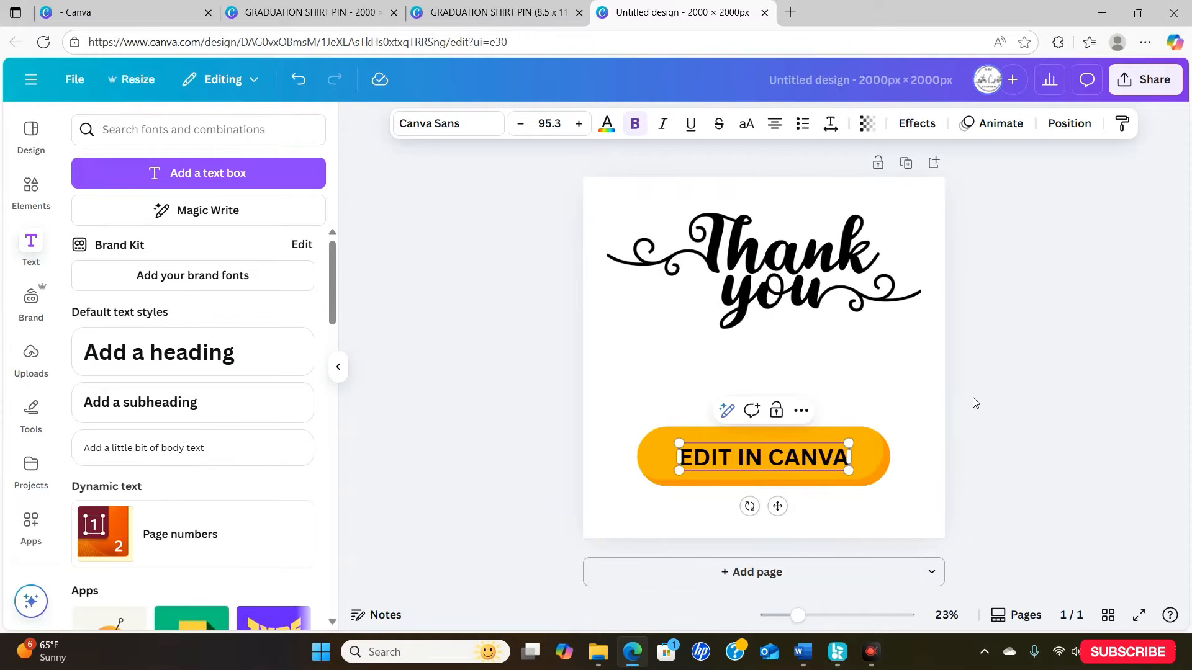
pyautogui.click(989, 401)
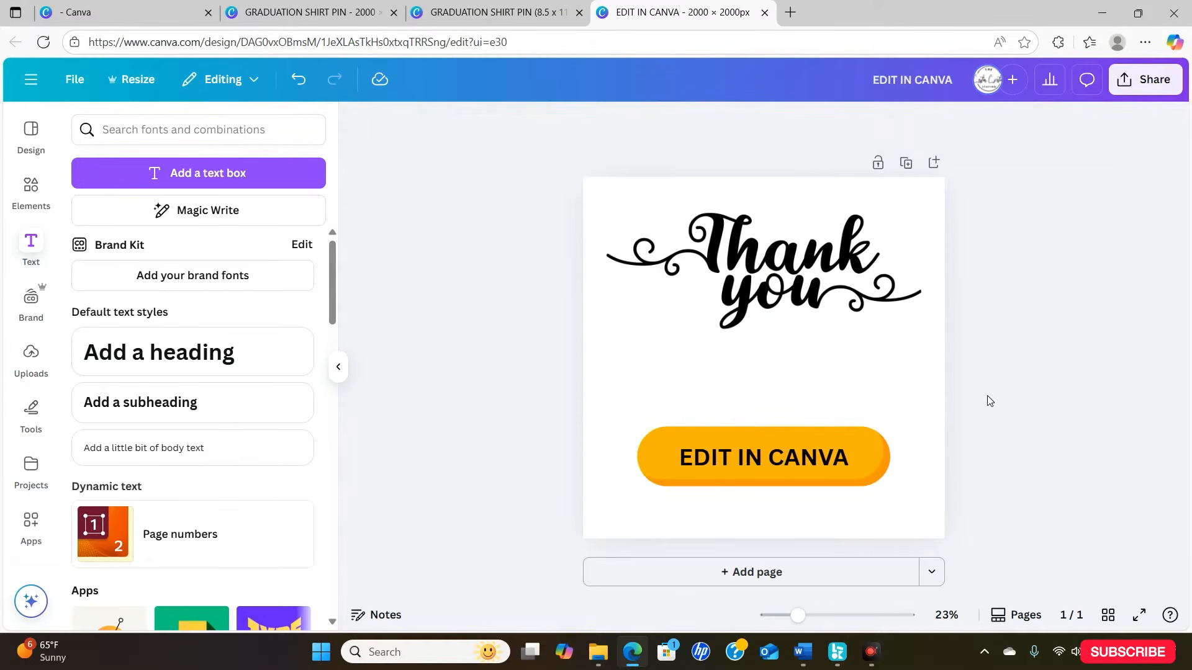
# - Link the orange button graphic to the template by pasting the copied template link
pyautogui.click(872, 442)
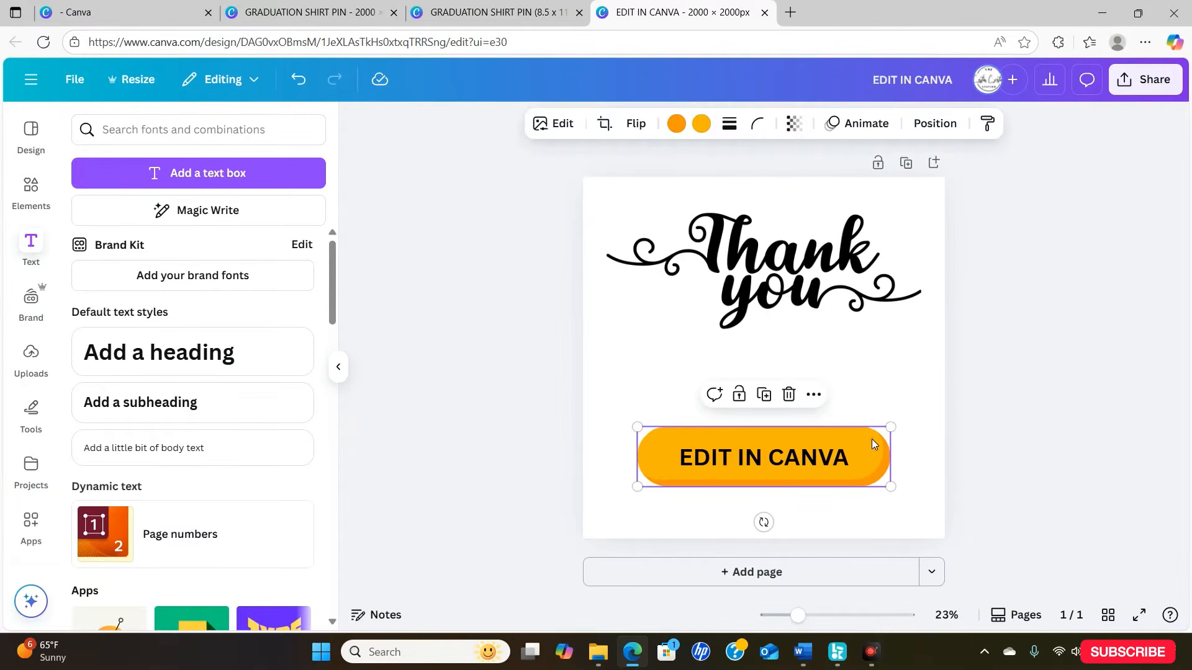
pyautogui.click(810, 396)
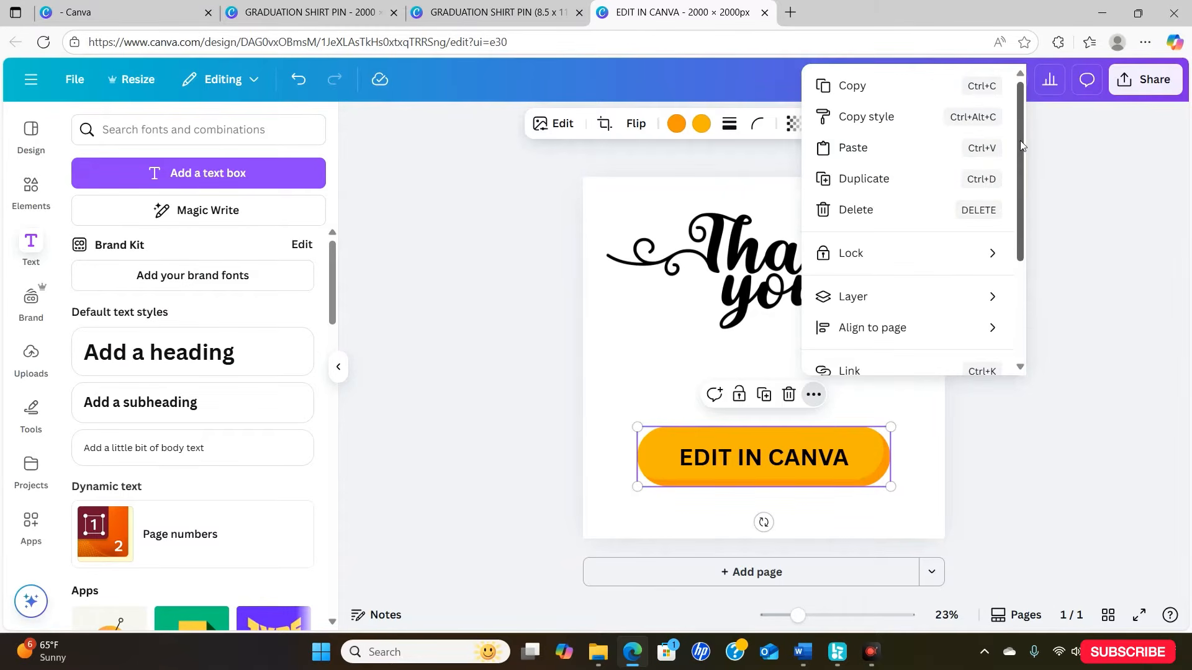
pyautogui.moveTo(1019, 140); pyautogui.dragTo(1023, 254)
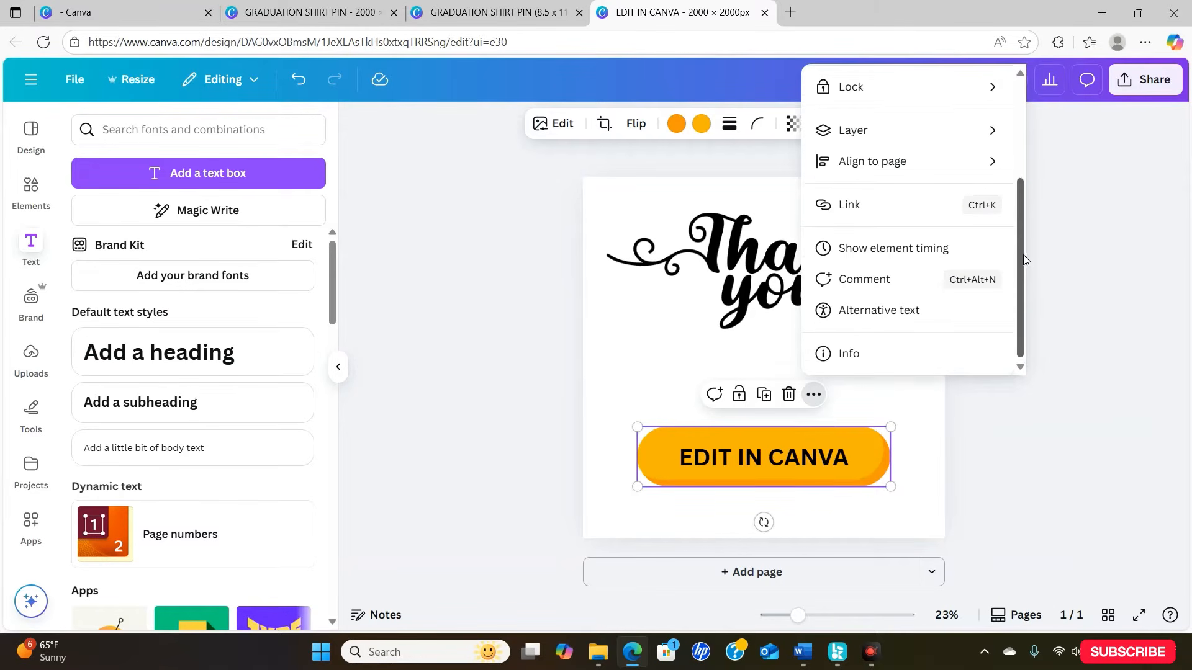
pyautogui.click(874, 205)
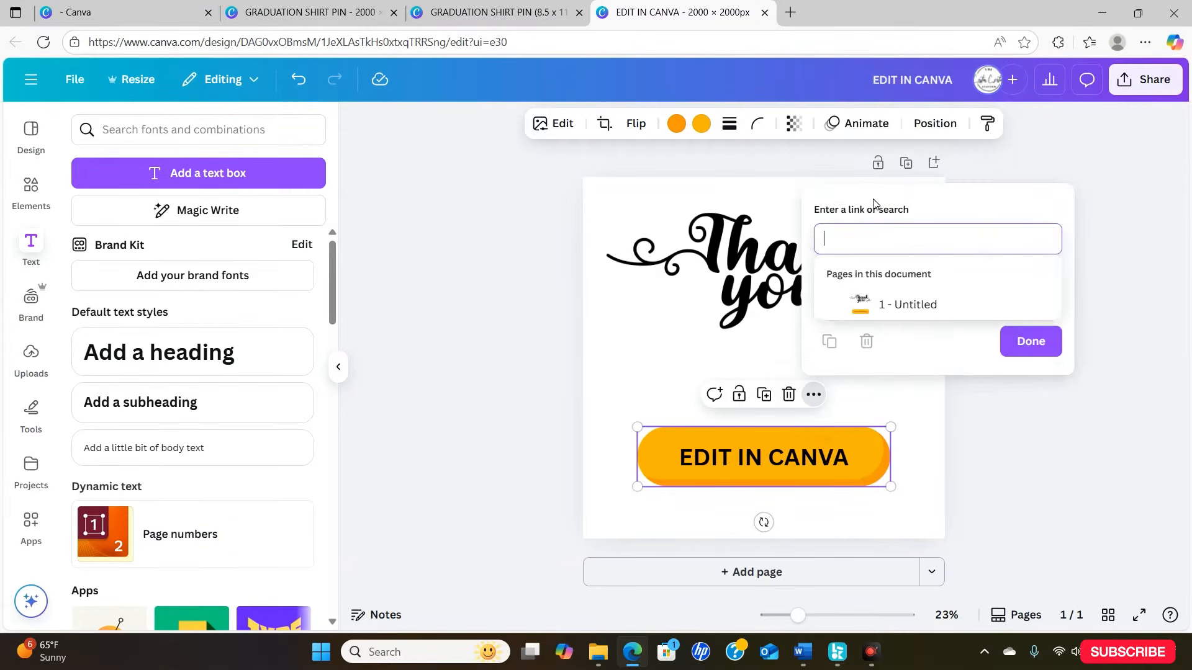
pyautogui.rightClick(856, 236)
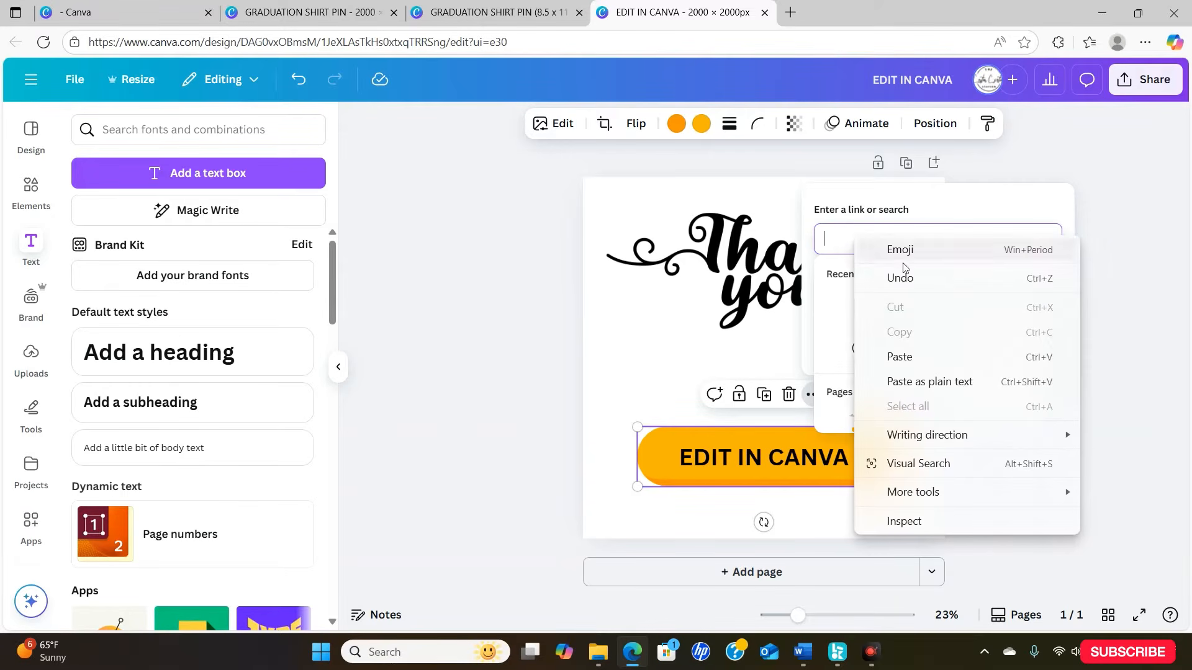
pyautogui.click(937, 354)
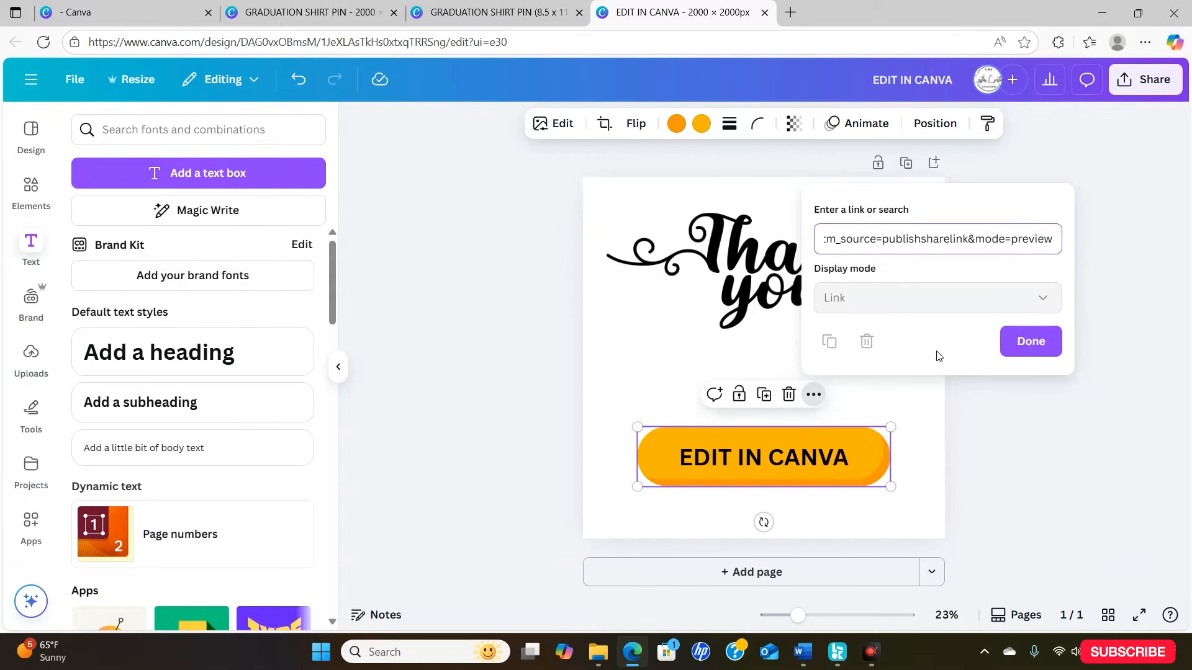
pyautogui.click(1031, 342)
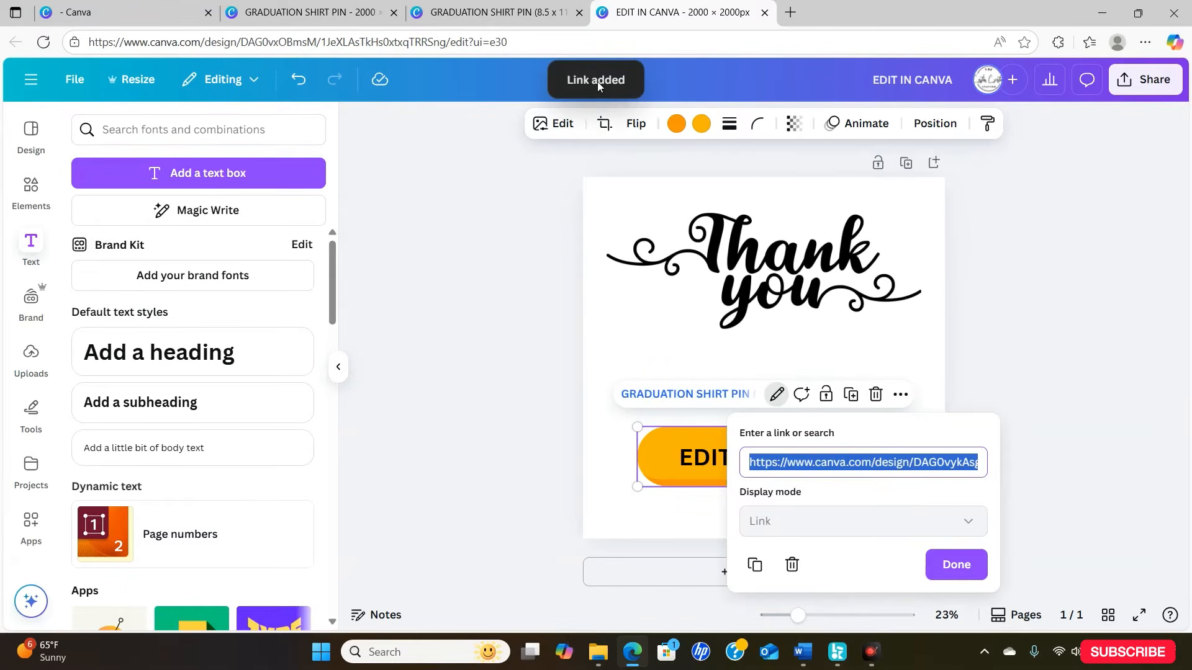
# - Link the "EDIT IN CANVA" text to the template by pasting the copied template link
pyautogui.click(694, 460)
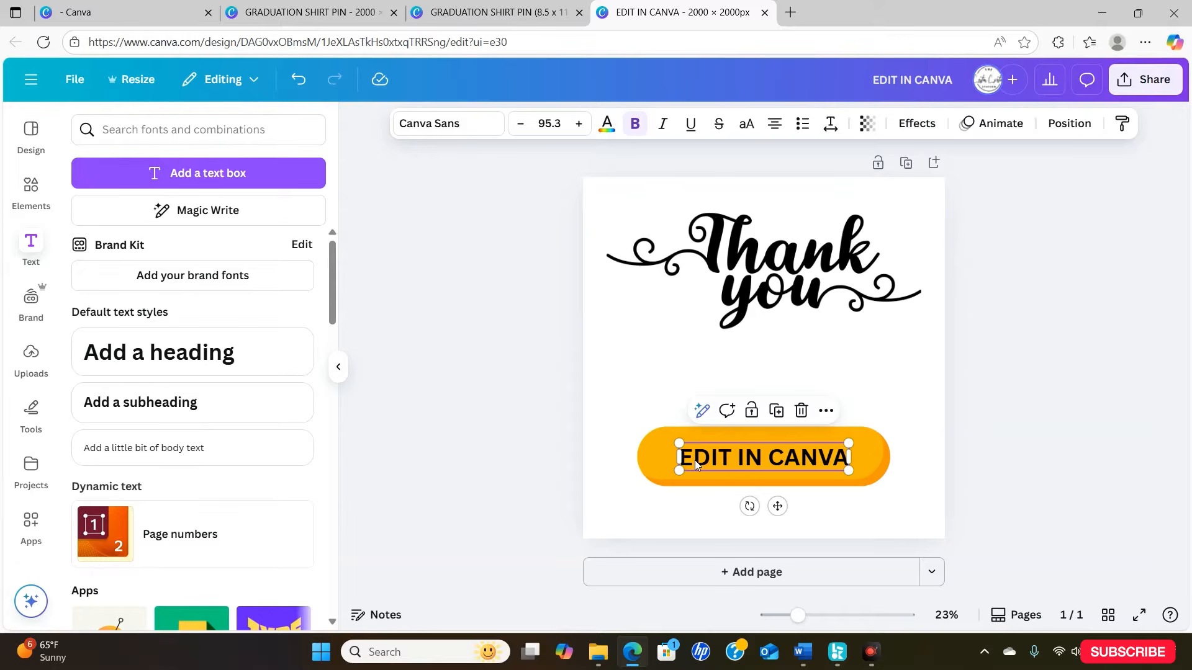
pyautogui.click(826, 413)
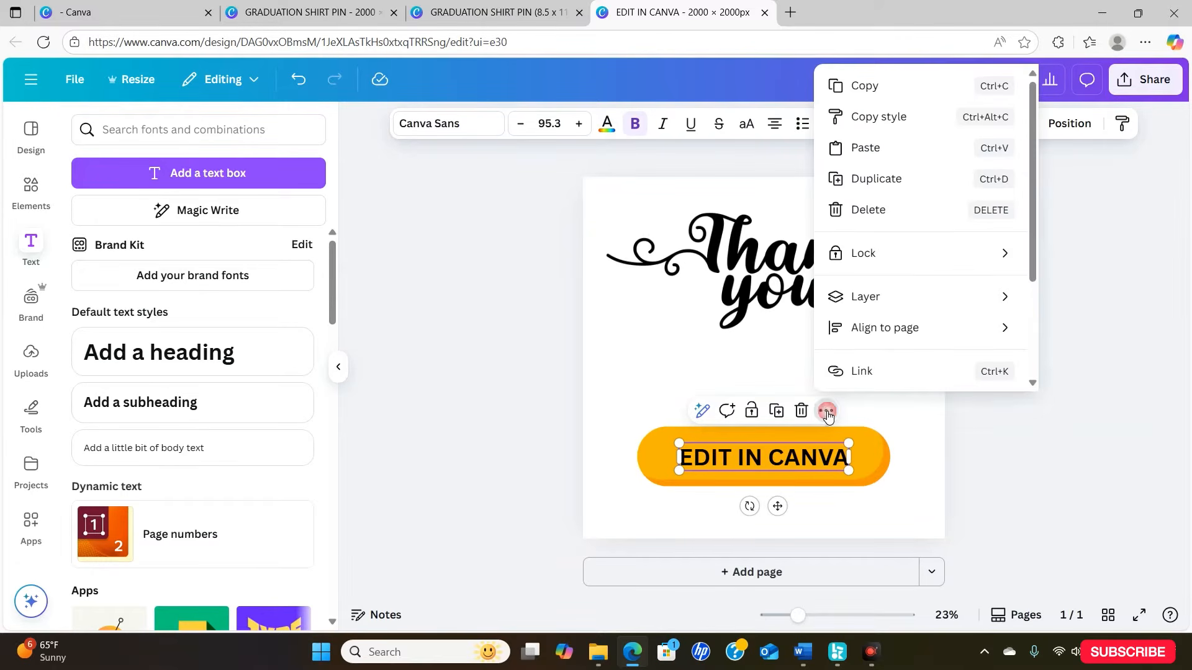
pyautogui.click(878, 373)
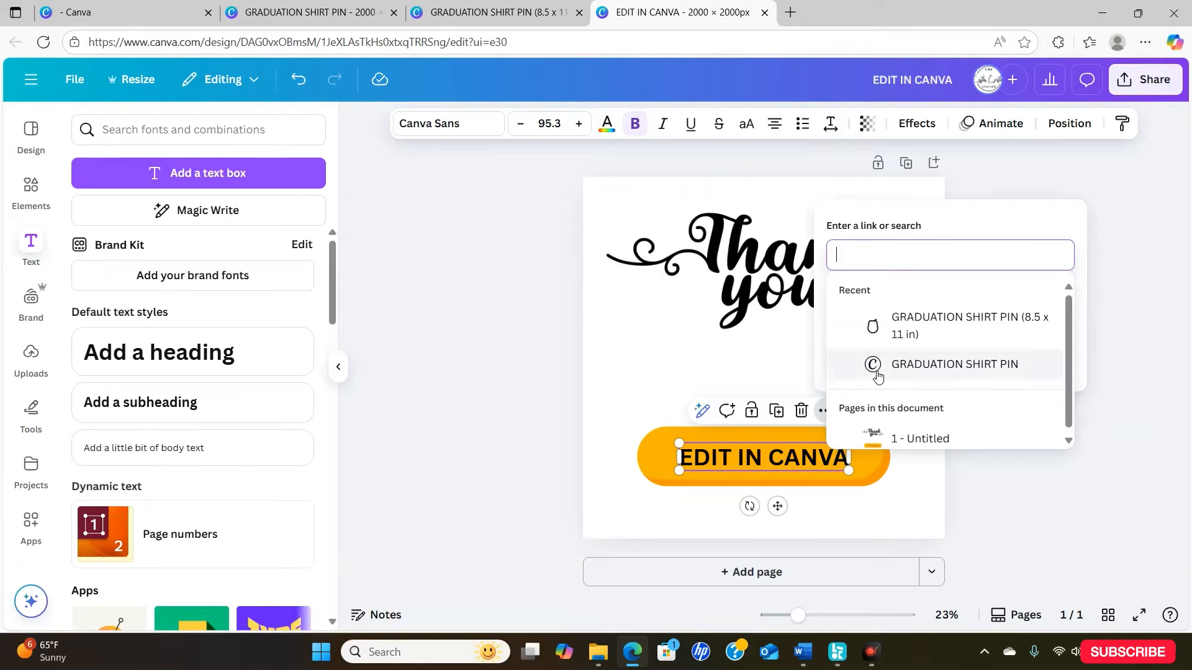
pyautogui.rightClick(887, 252)
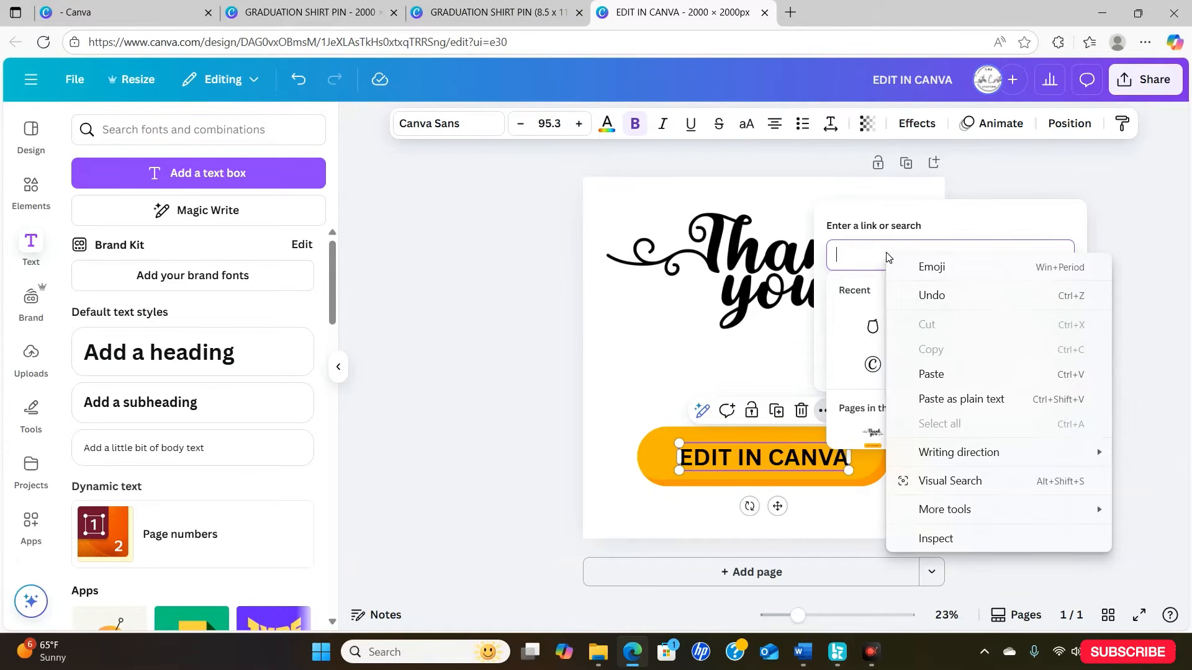
pyautogui.click(964, 386)
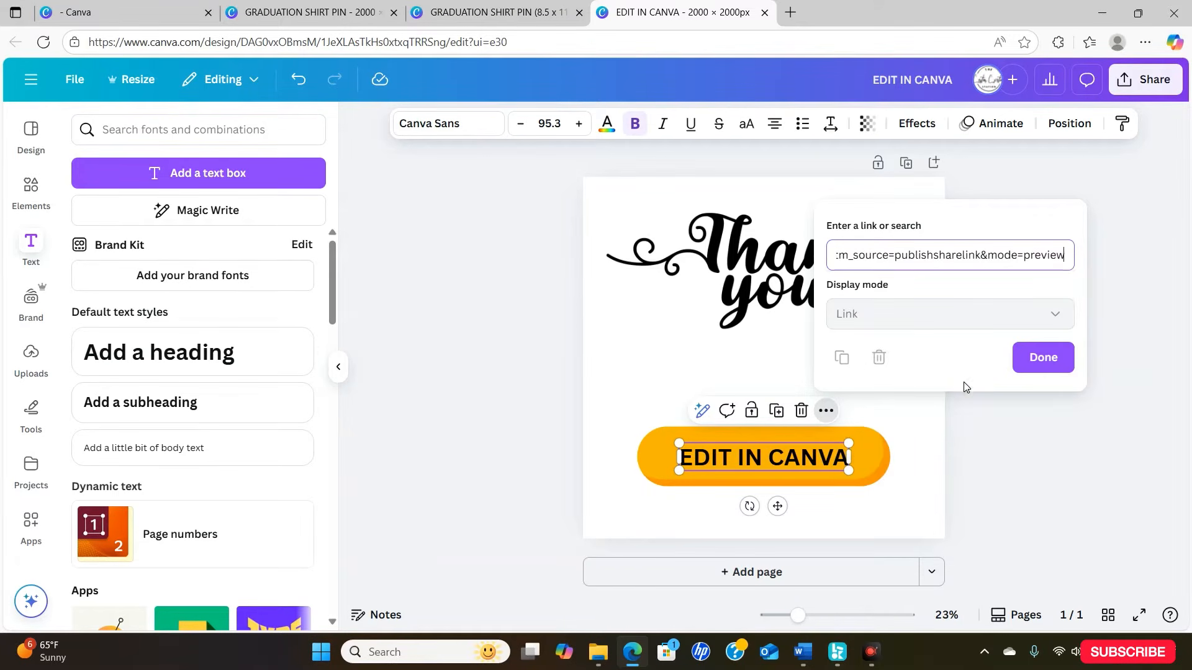
pyautogui.click(1036, 367)
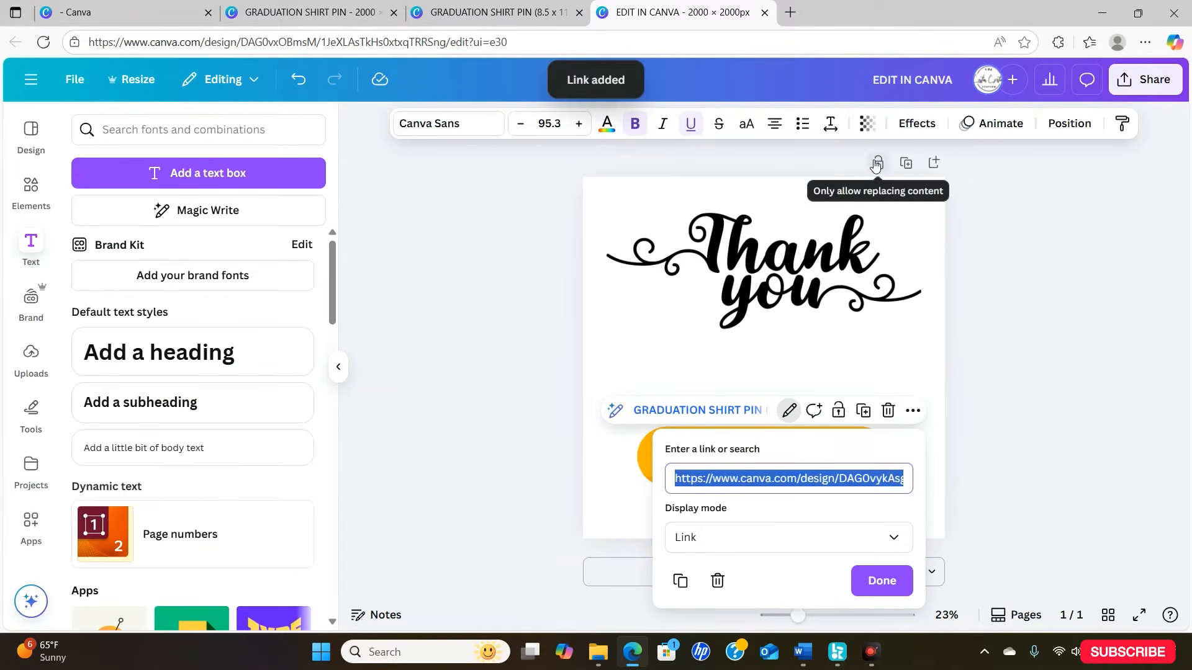
# - Download the thank-you page as a PDF Standard file
pyautogui.click(1147, 89)
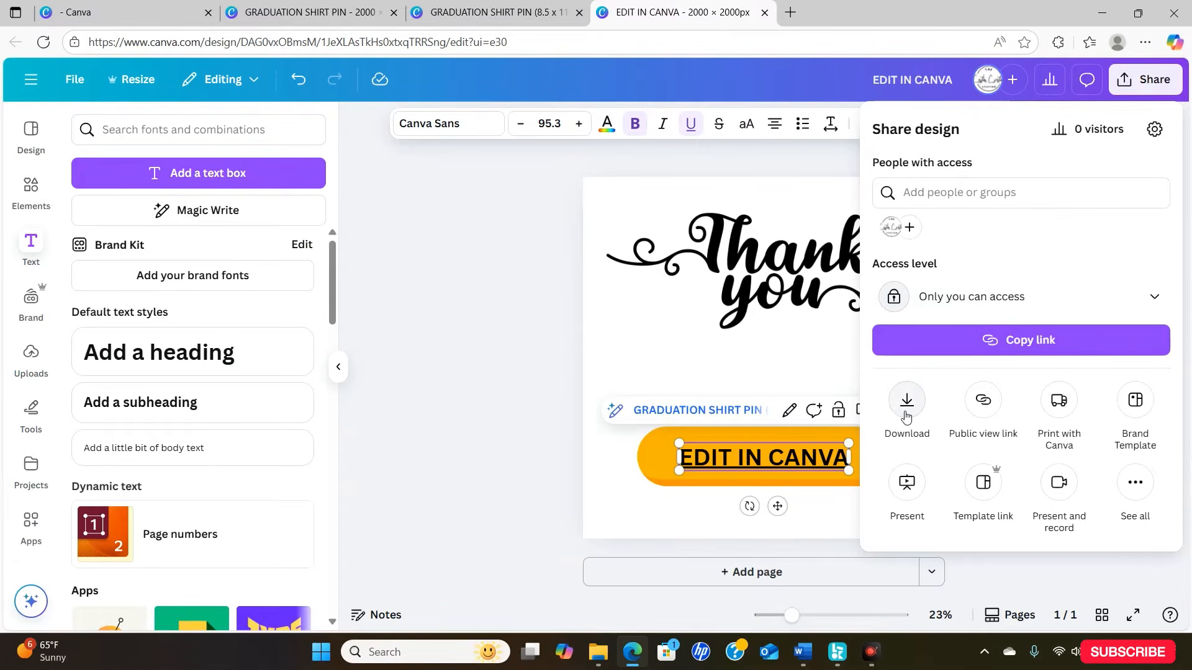
pyautogui.click(907, 410)
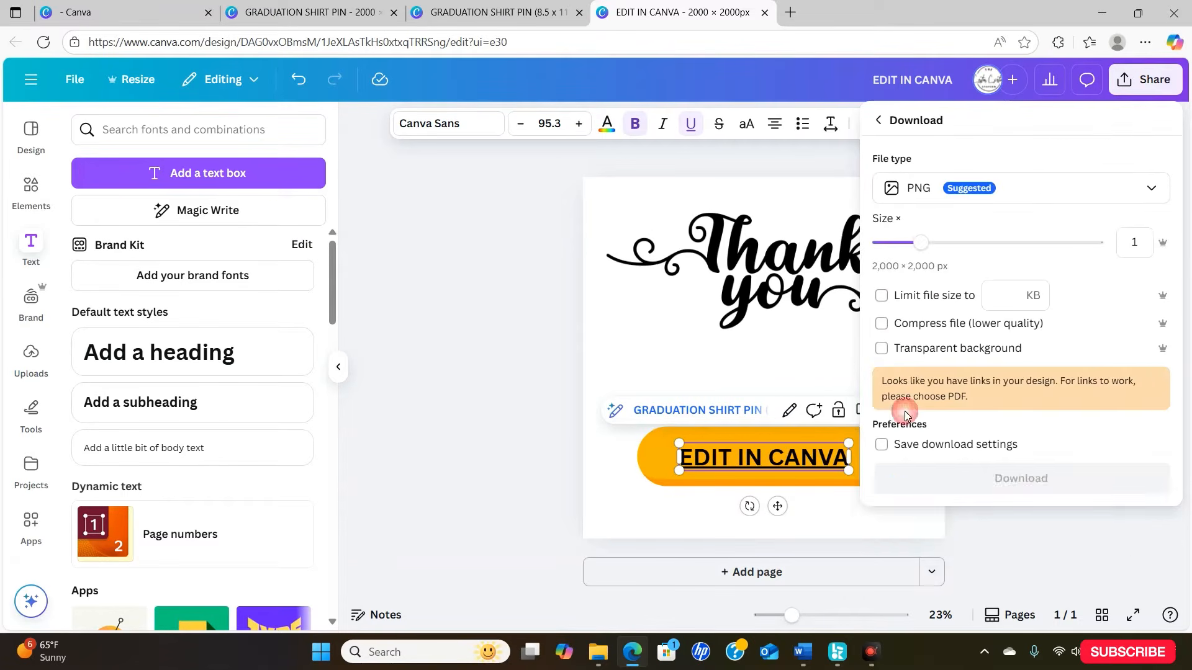
pyautogui.click(1000, 193)
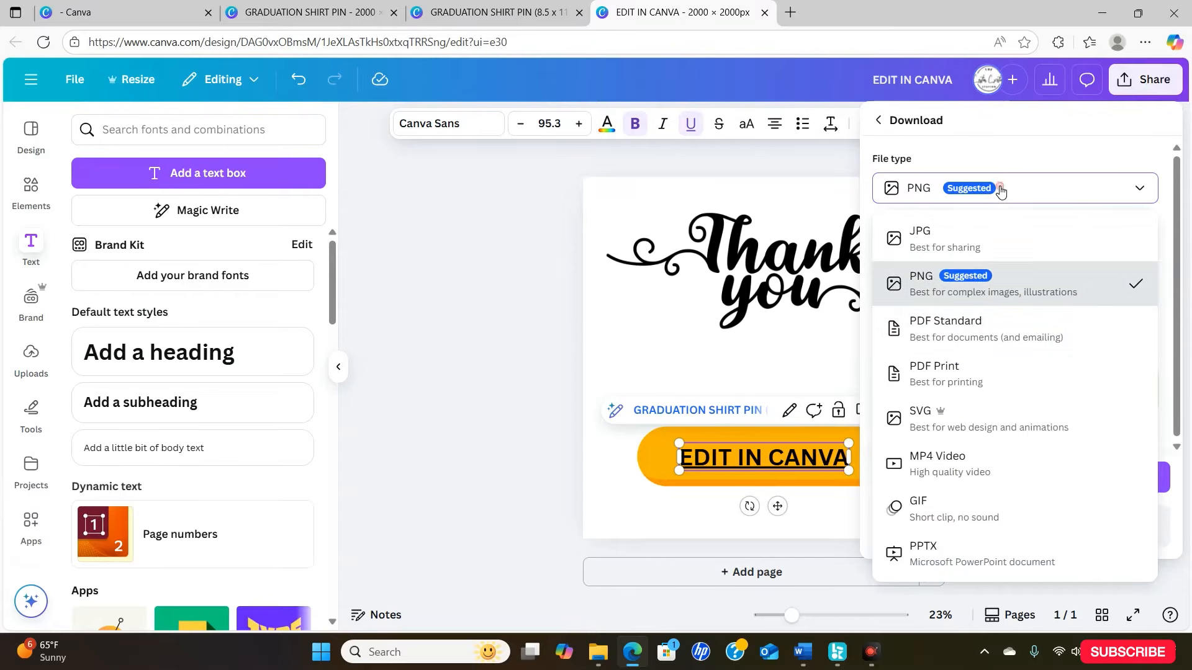
pyautogui.click(964, 331)
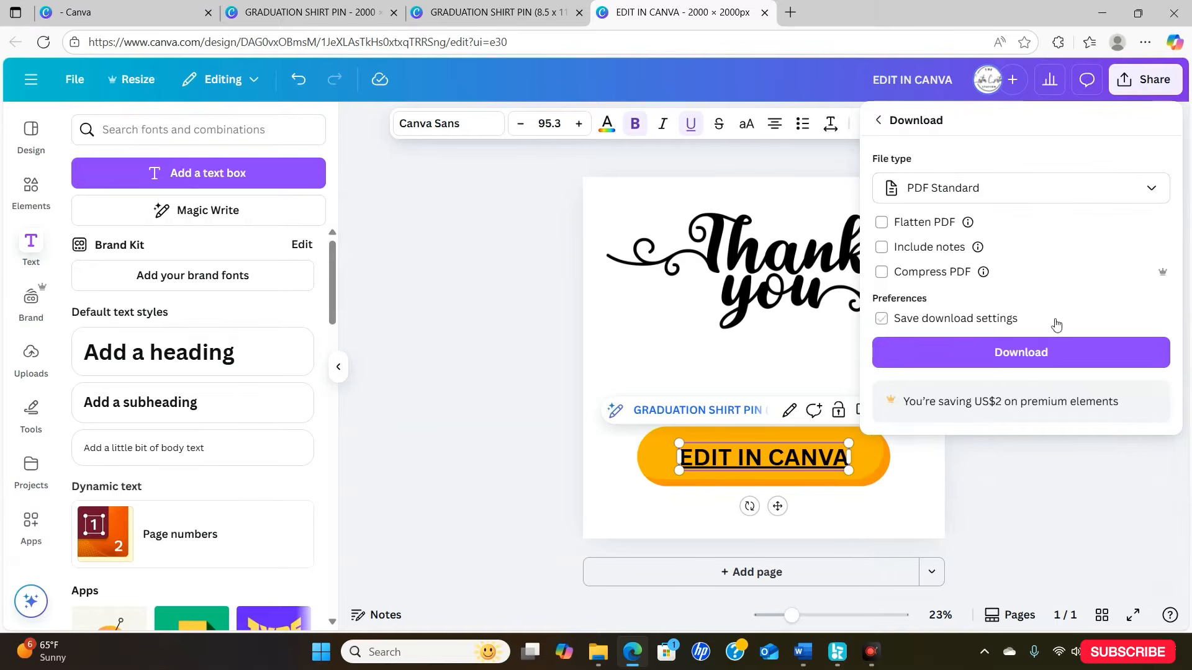
pyautogui.click(1048, 352)
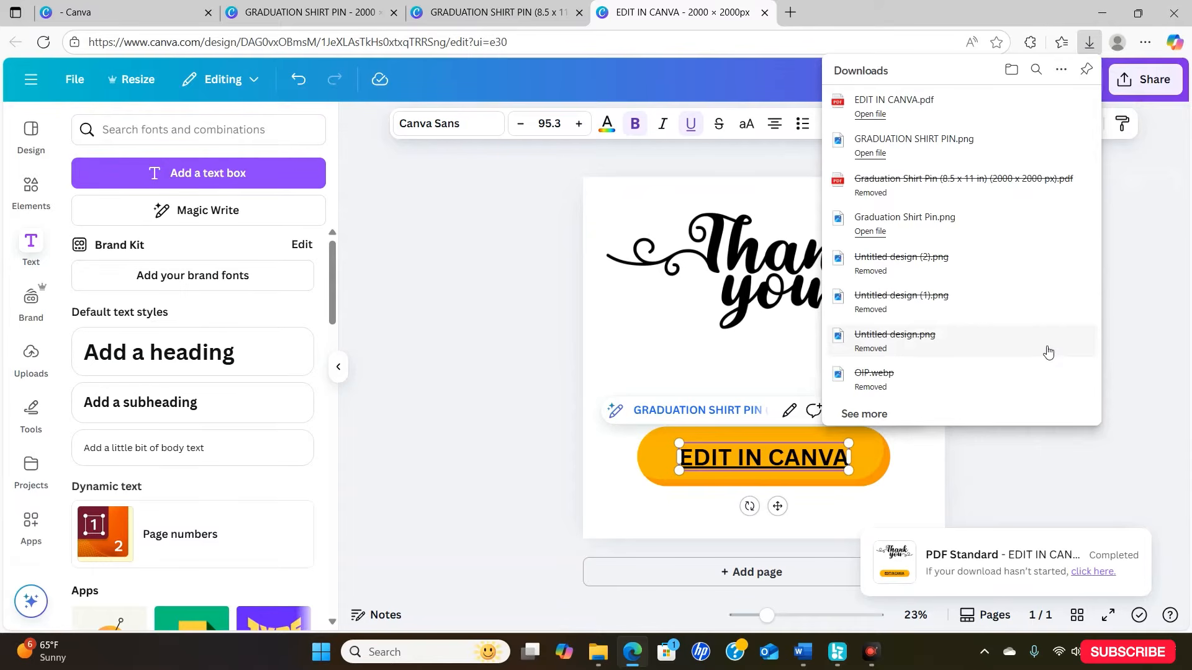
# - Switch to File Explorer and open the downloaded EDIT IN CANVA PDF from the Downloads folder
pyautogui.click(1102, 15)
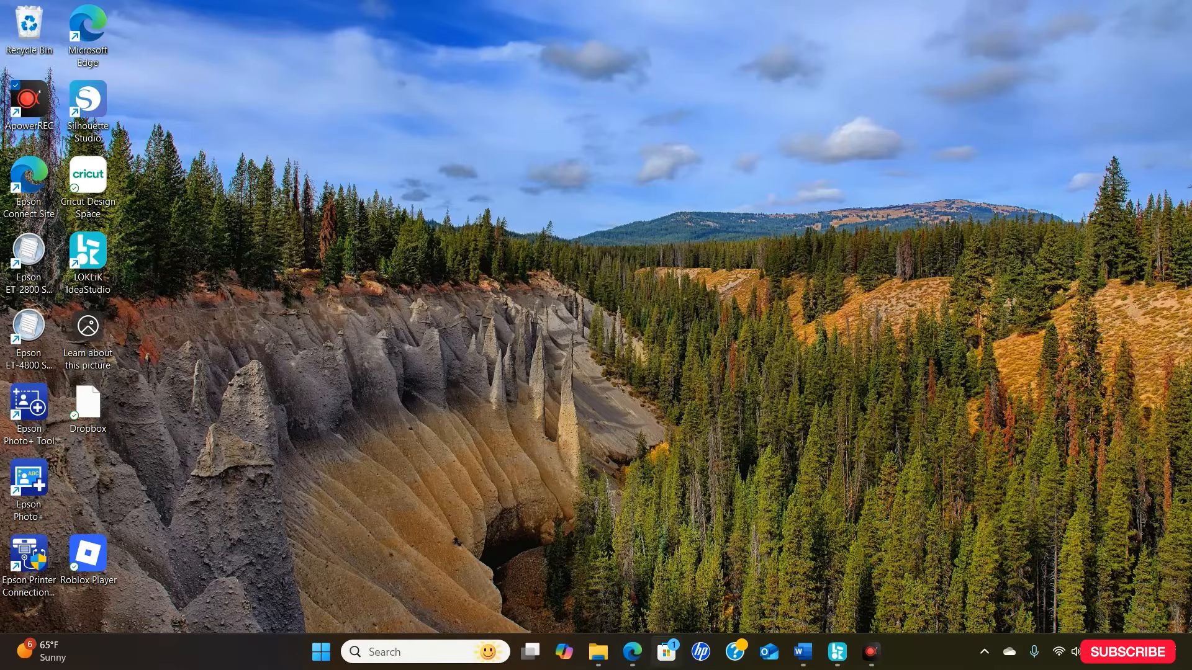
pyautogui.click(600, 653)
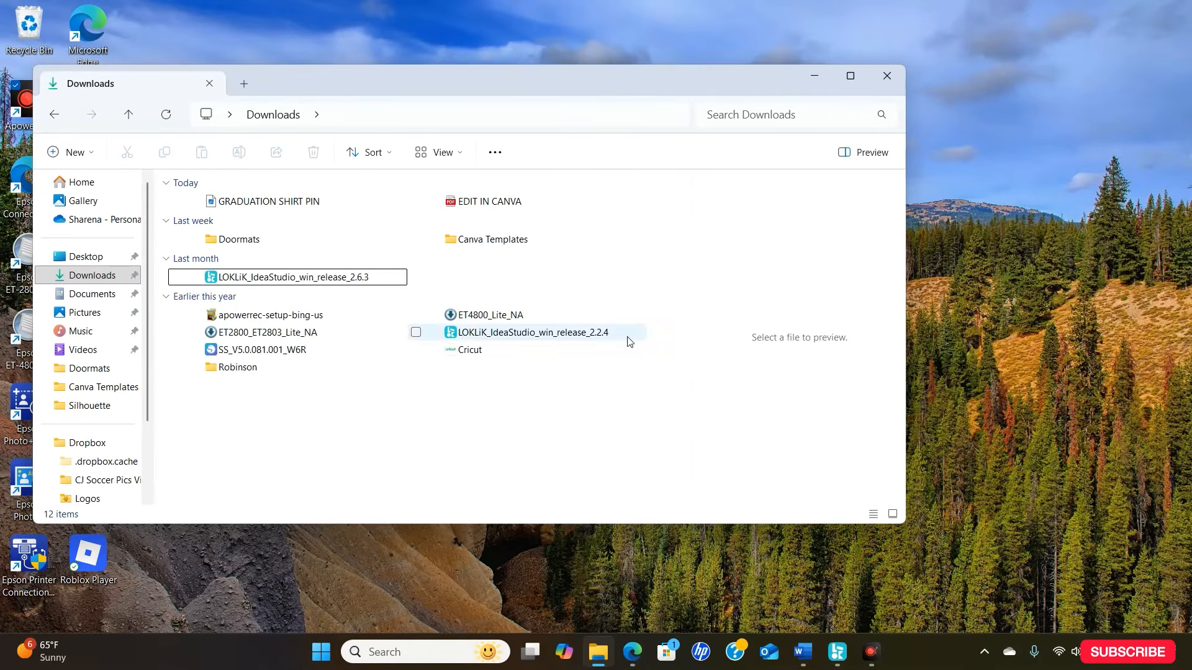
pyautogui.doubleClick(534, 213)
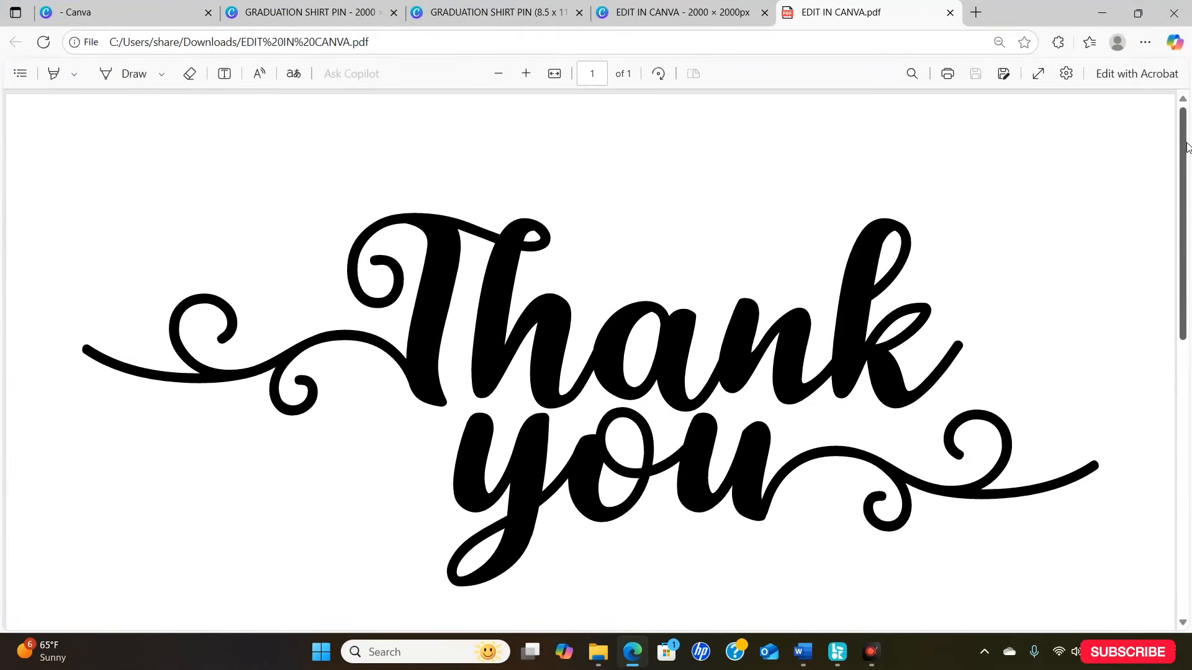
# - Test the "EDIT IN CANVA" link in the PDF and look over the template page it opens
pyautogui.moveTo(1187, 147); pyautogui.dragTo(1188, 414)
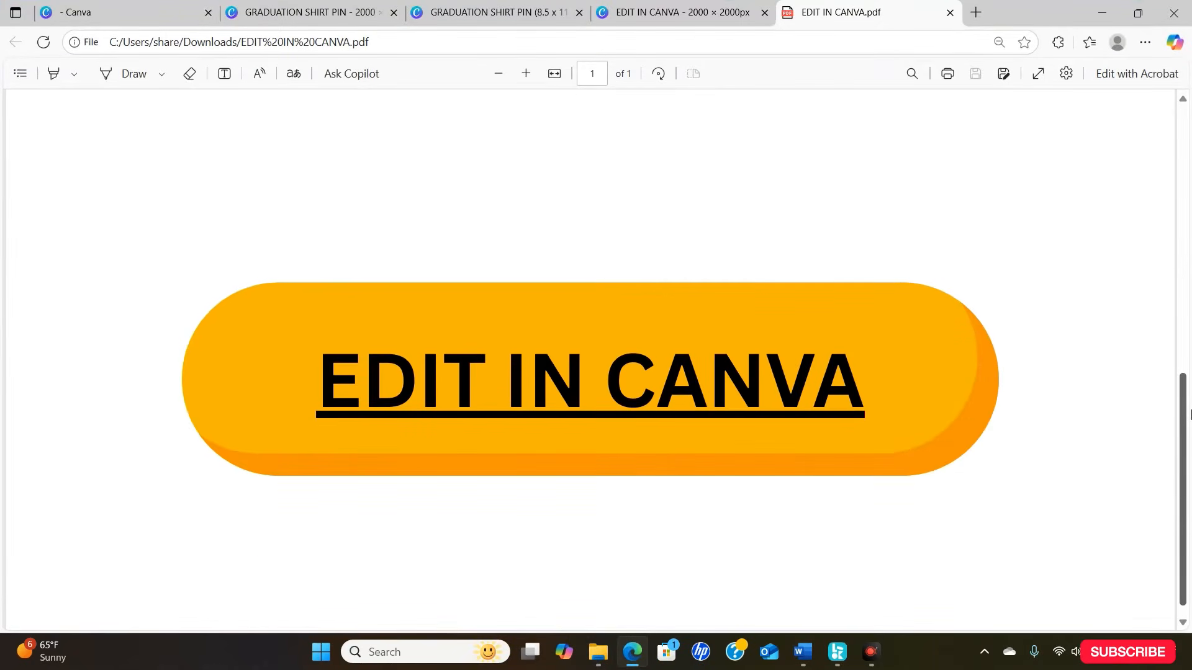
pyautogui.click(610, 398)
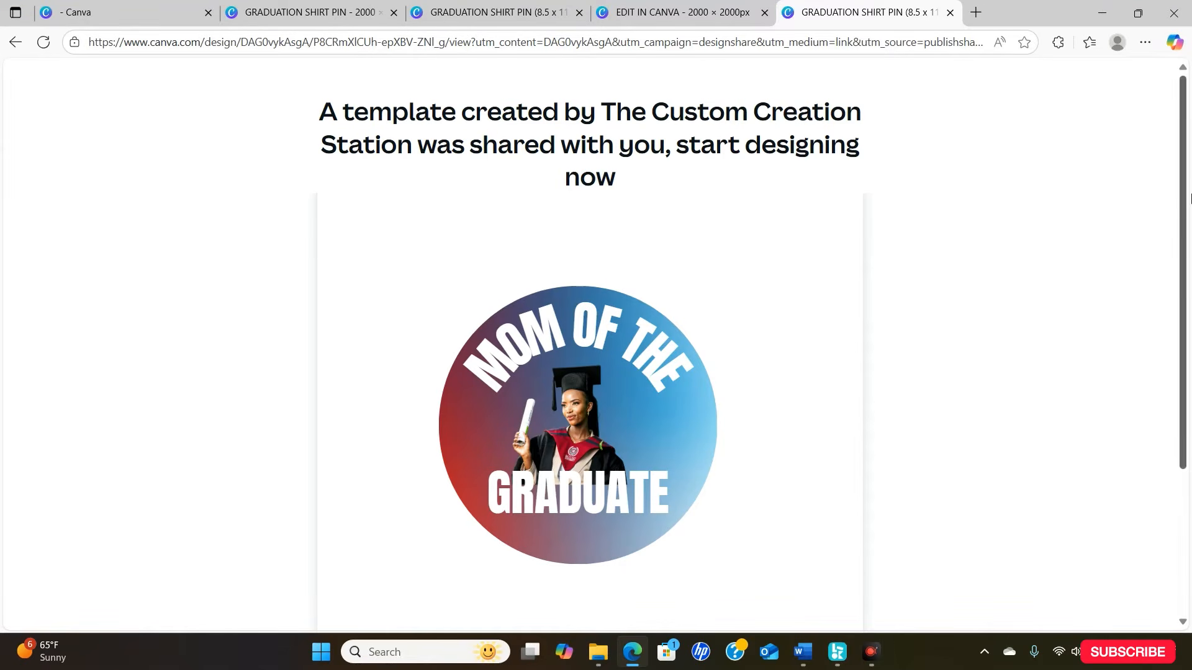
pyautogui.moveTo(1185, 196); pyautogui.dragTo(1184, 220)
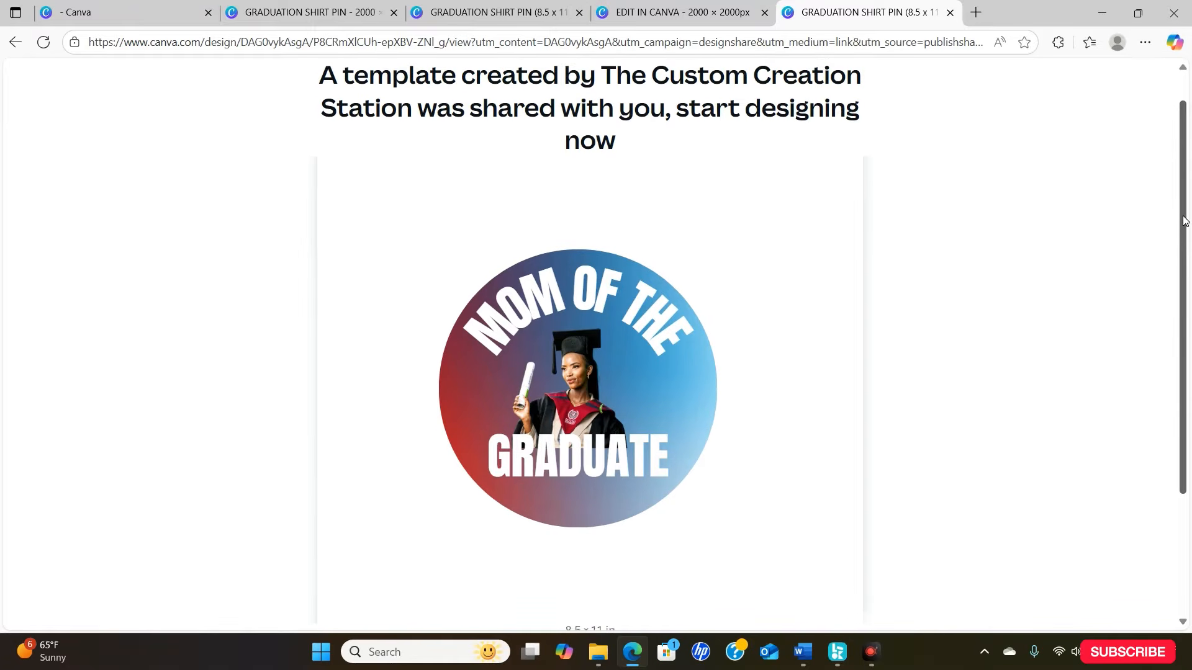
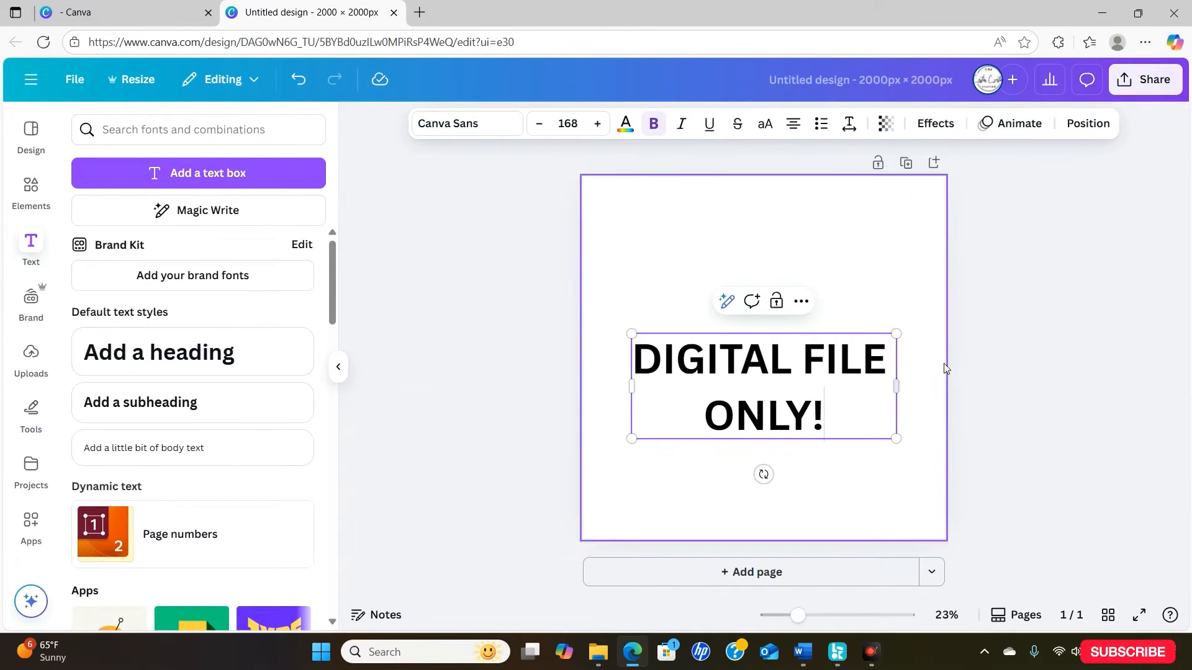
# - Move the "DIGITAL FILE ONLY!" text up to the top of the page, centred horizontally
pyautogui.click(1010, 368)
pyautogui.click(826, 360)
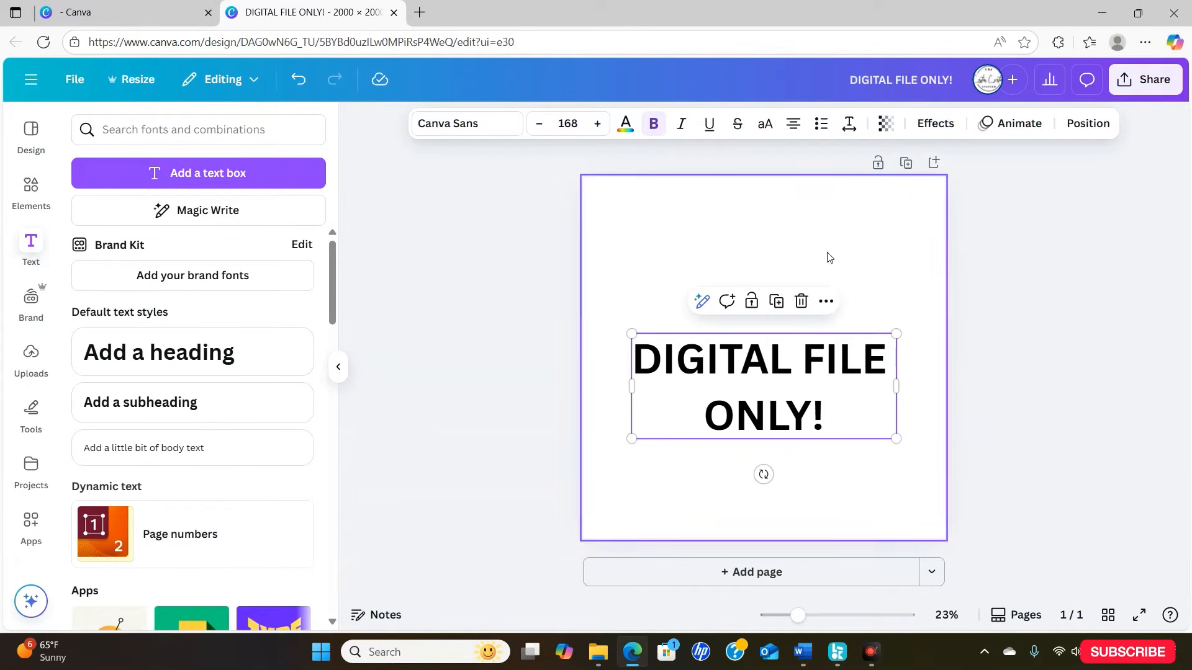
pyautogui.moveTo(791, 393); pyautogui.dragTo(790, 236)
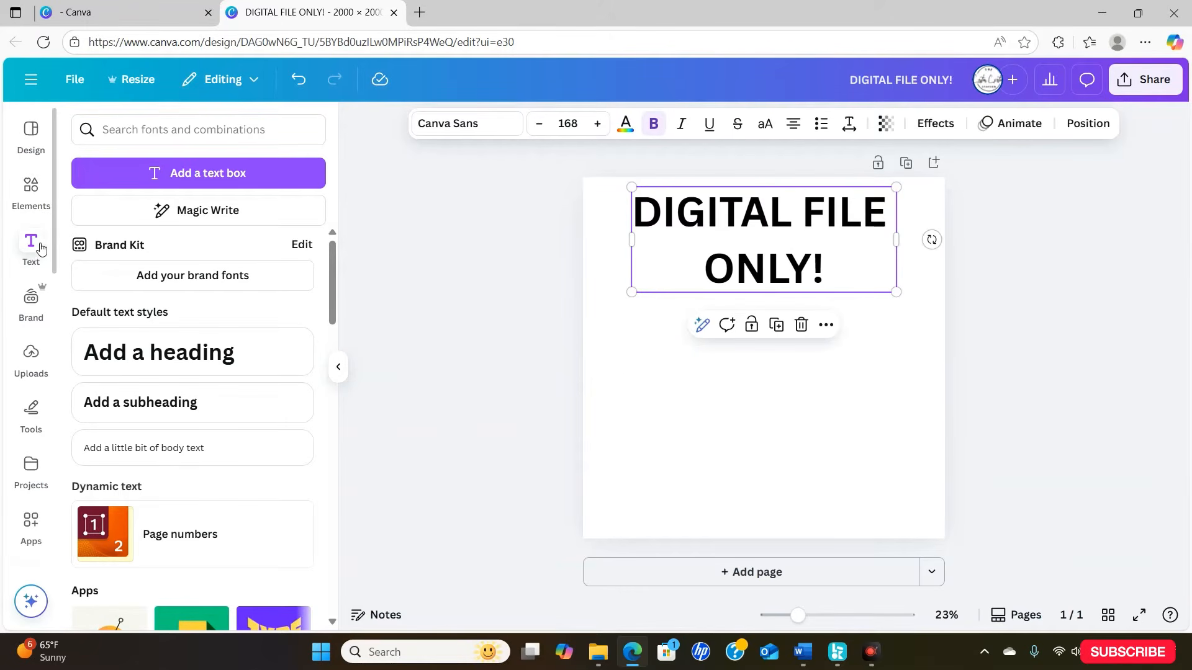
# - Add a heading text reading "NOT A PHYSICAL ITEM" to the page
pyautogui.click(131, 349)
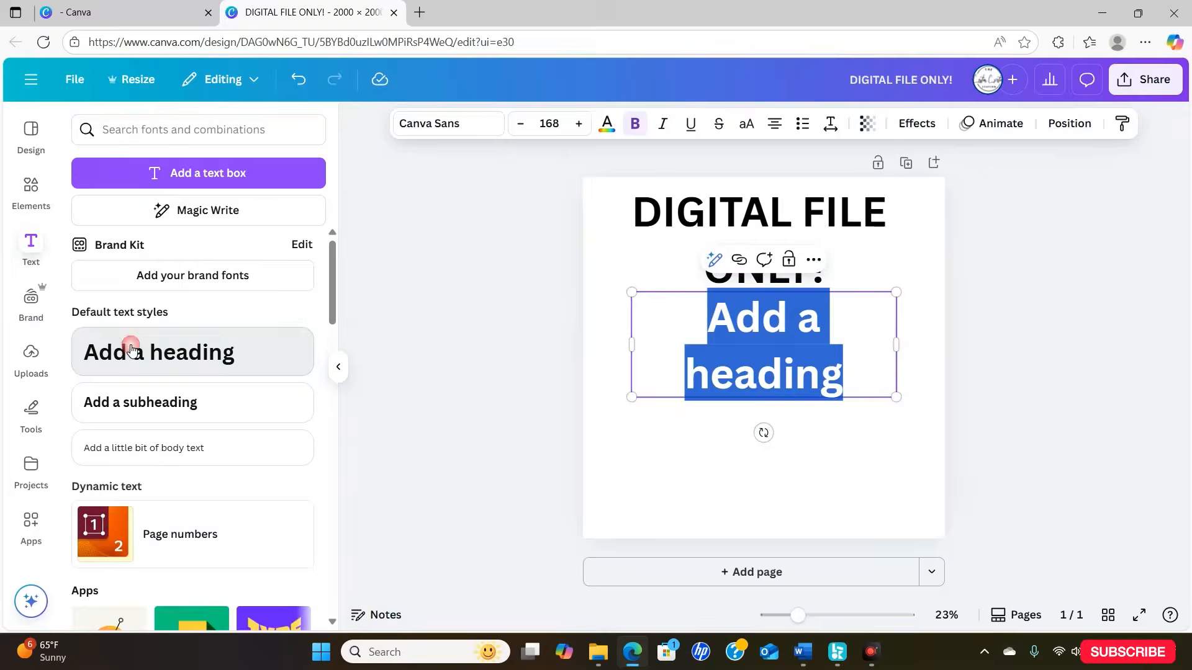
pyautogui.press('BackSpace')
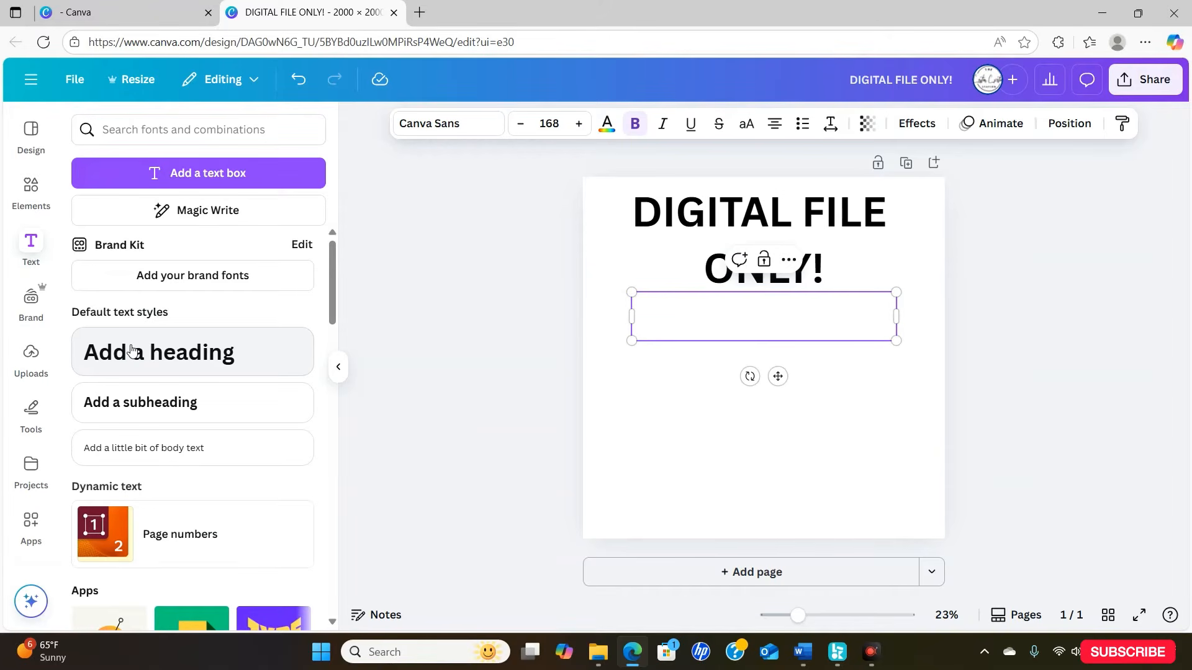
pyautogui.write('NOT A PHYSINC')
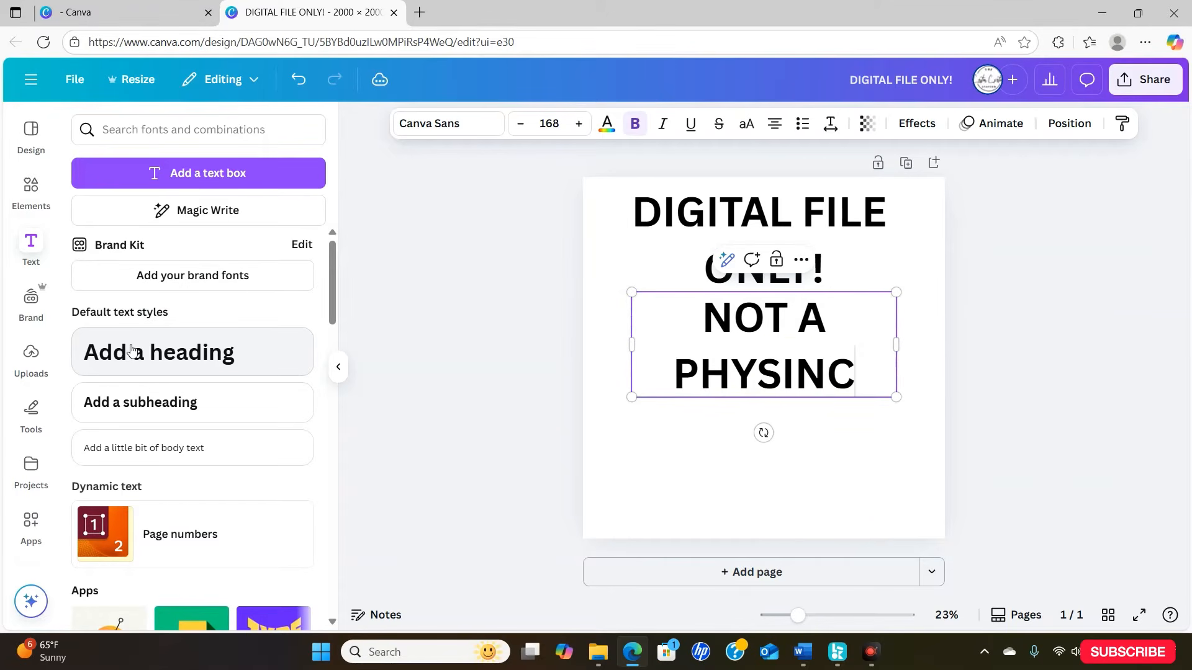
pyautogui.press('BackSpace')
pyautogui.press('BackSpace')
pyautogui.write('CAL')
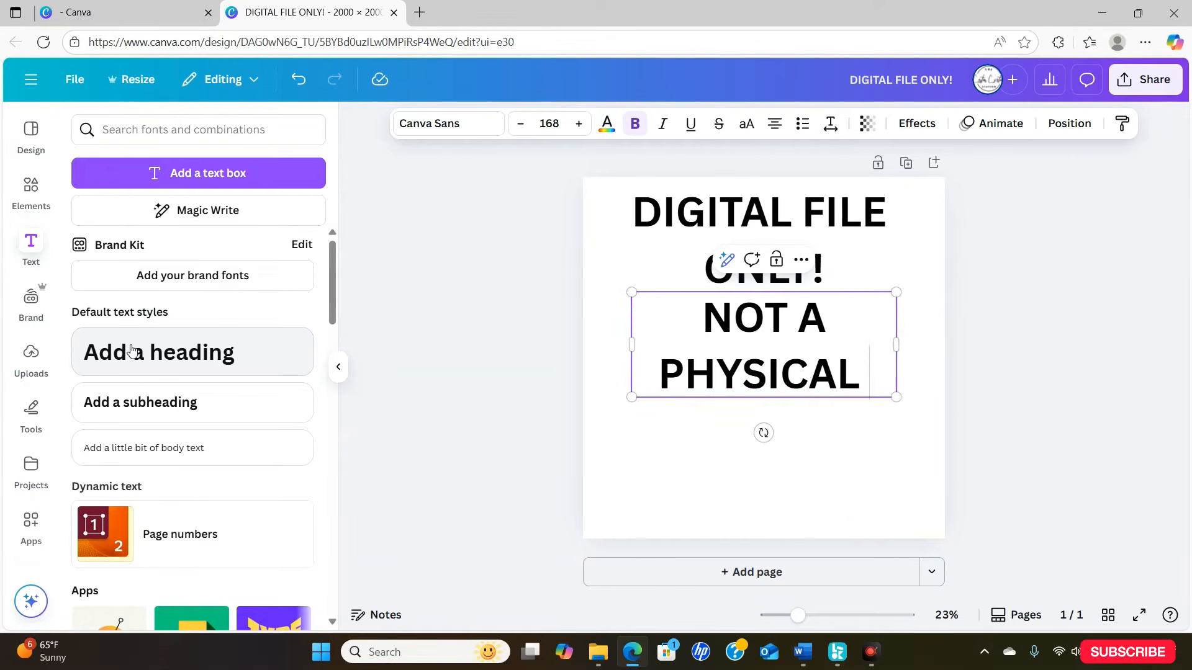
pyautogui.write(' ITEM')
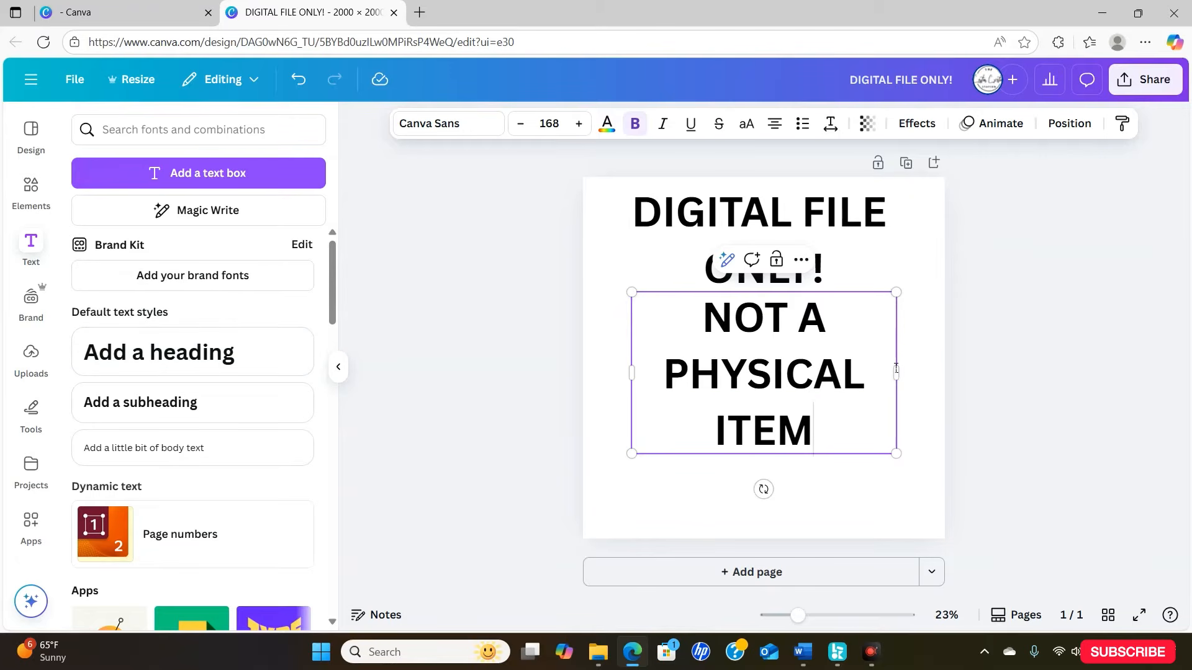
# - Widen the "NOT A PHYSICAL ITEM" text box to the page width and place it along the page's bottom edge
pyautogui.moveTo(898, 364); pyautogui.dragTo(1004, 359)
pyautogui.moveTo(821, 338); pyautogui.dragTo(798, 516)
pyautogui.click(891, 439)
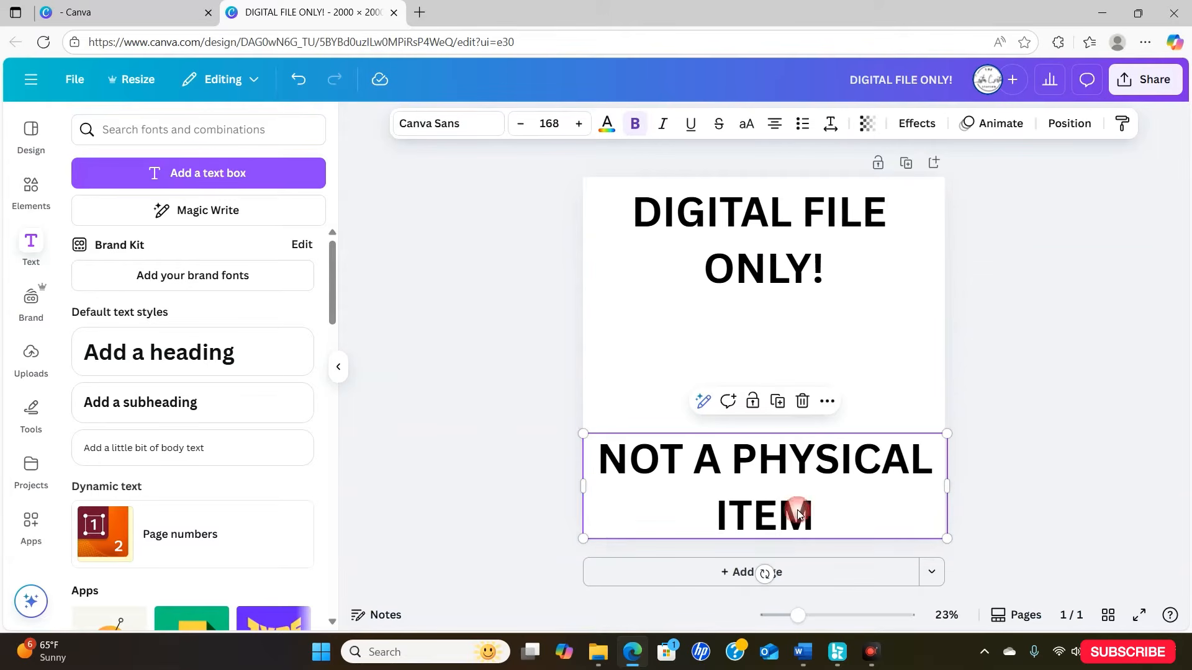
# - Set the page background colour to Aqua blue (#0cc0df)
pyautogui.click(610, 331)
pyautogui.click(653, 123)
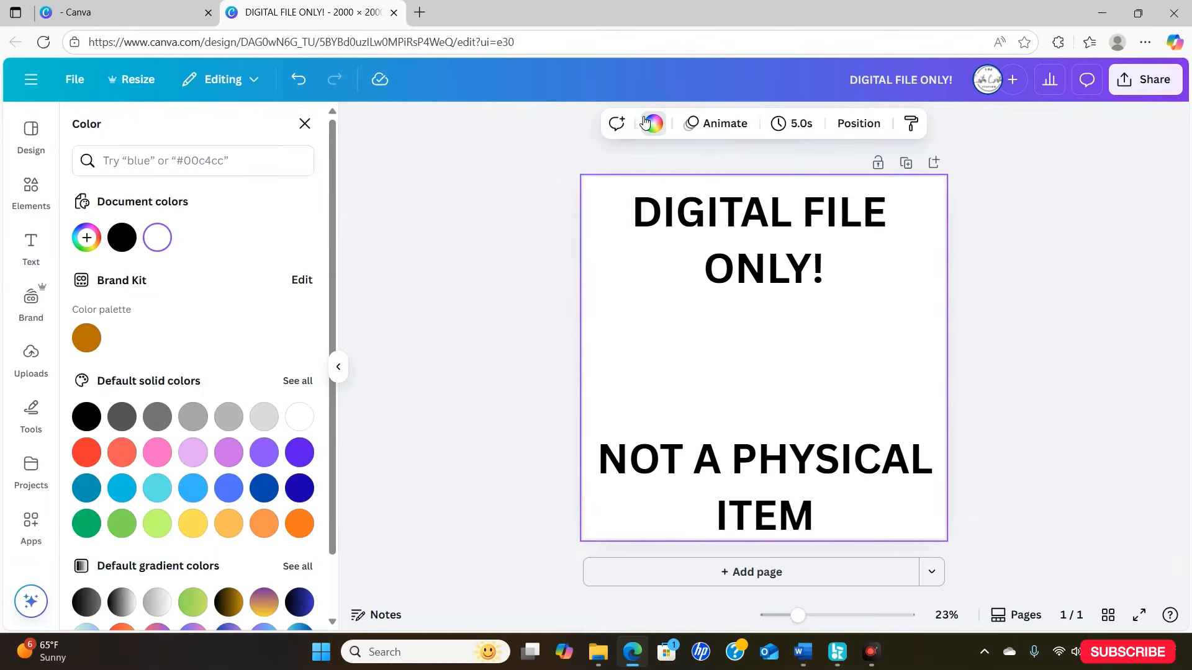
pyautogui.click(124, 488)
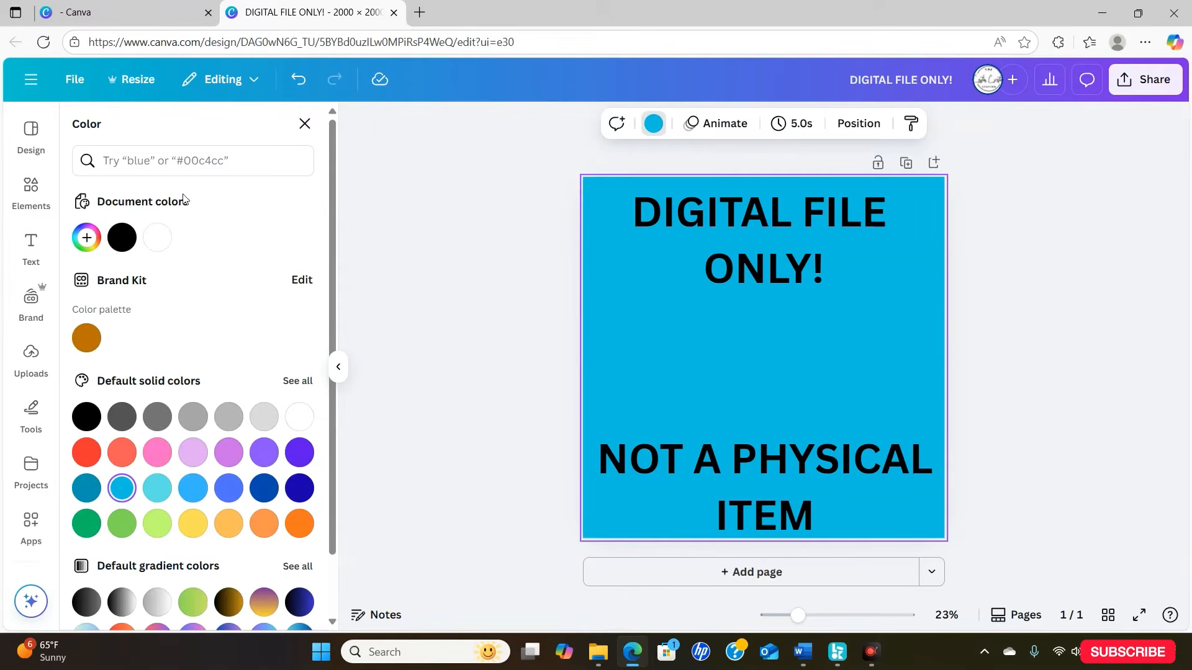
# - Search the elements for "DOWNLOAD" and add the black download-arrow-in-tray graphic to the page
pyautogui.click(34, 209)
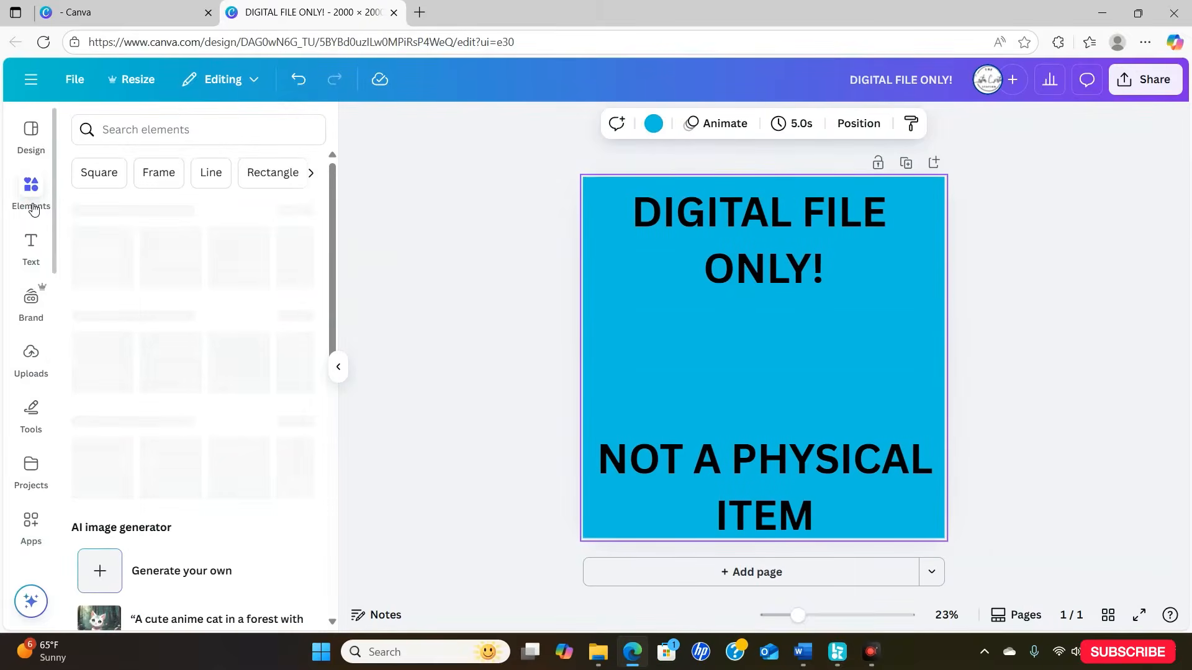
pyautogui.click(209, 130)
pyautogui.write('DOEN')
pyautogui.press('BackSpace')
pyautogui.press('BackSpace')
pyautogui.write('WNLOAD')
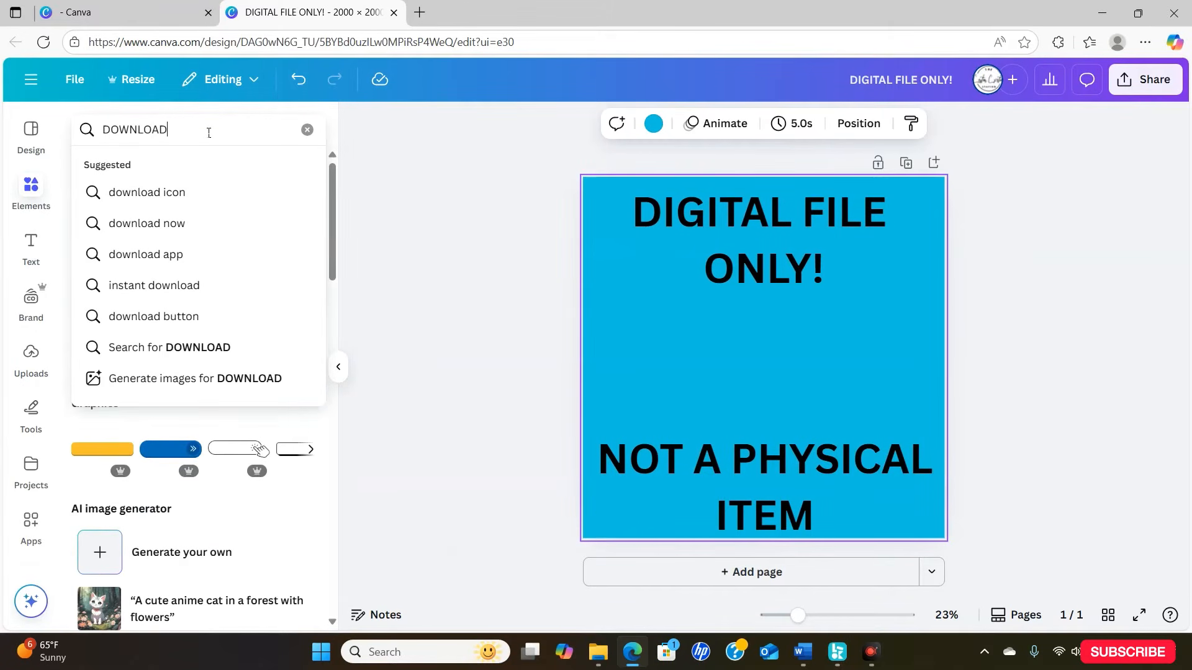
pyautogui.press('Return')
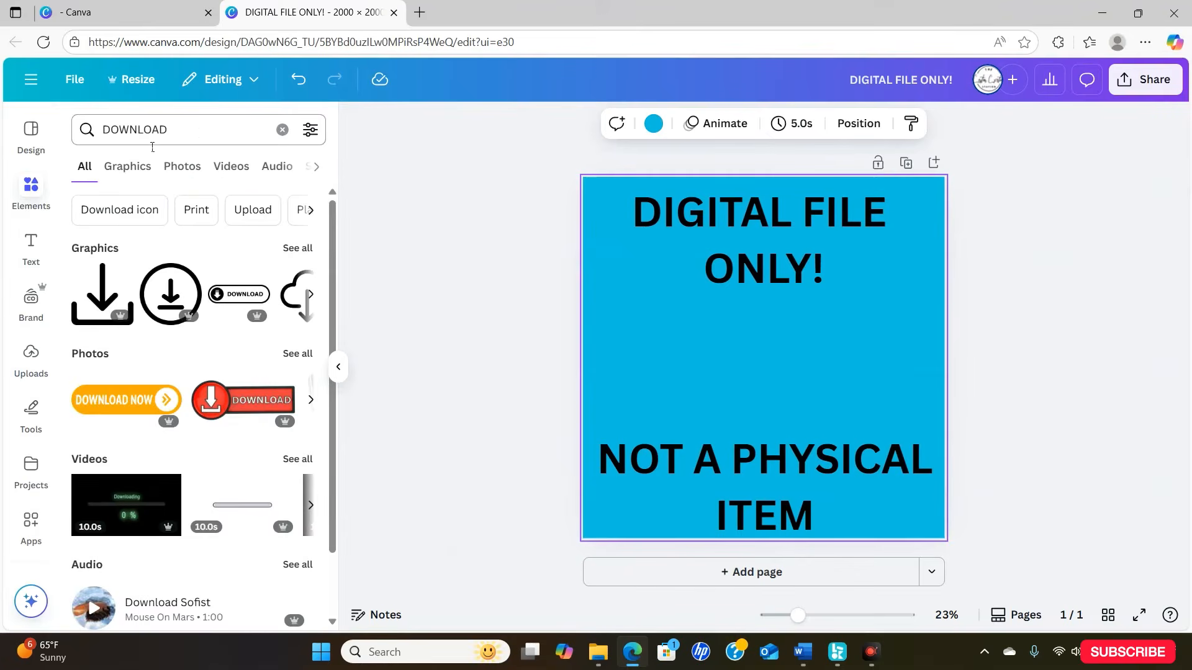
pyautogui.click(105, 311)
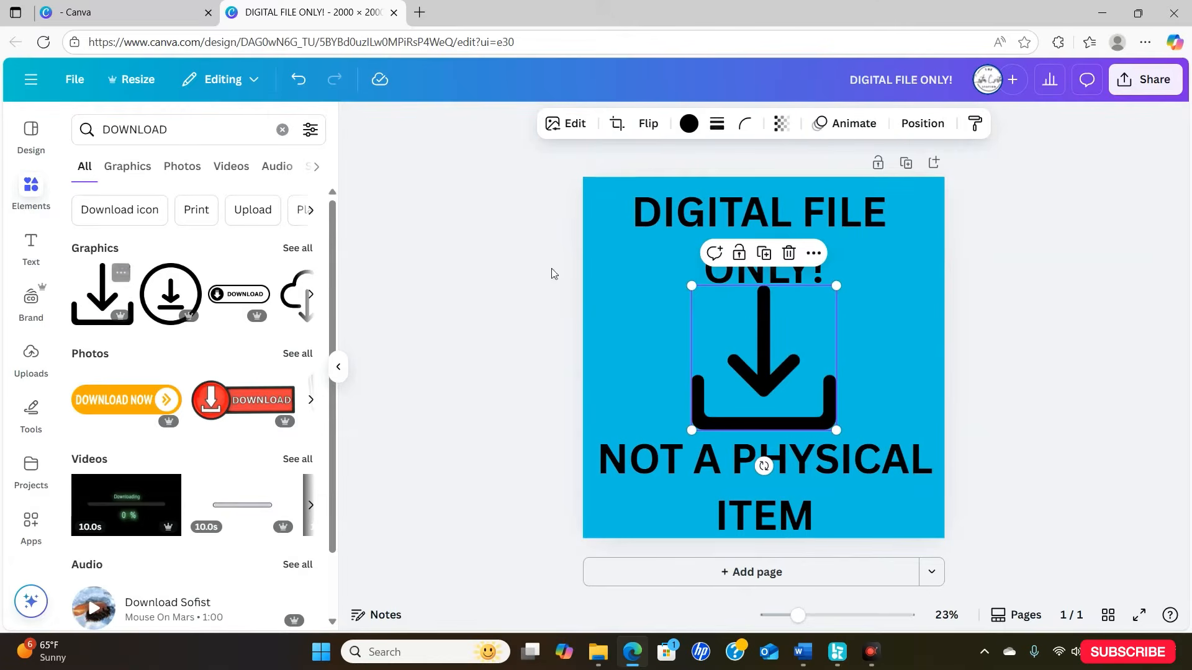
# - Shrink the download graphic and centre it between the two text blocks
pyautogui.moveTo(836, 428); pyautogui.dragTo(799, 393)
pyautogui.moveTo(749, 333); pyautogui.dragTo(765, 348)
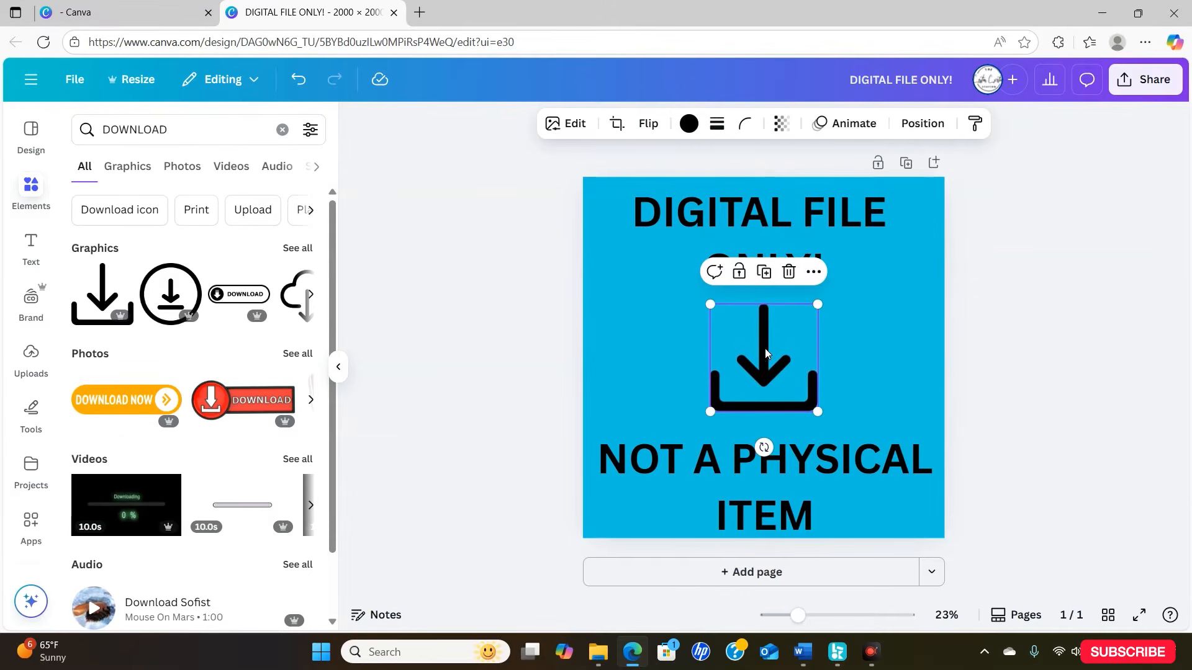
pyautogui.click(896, 334)
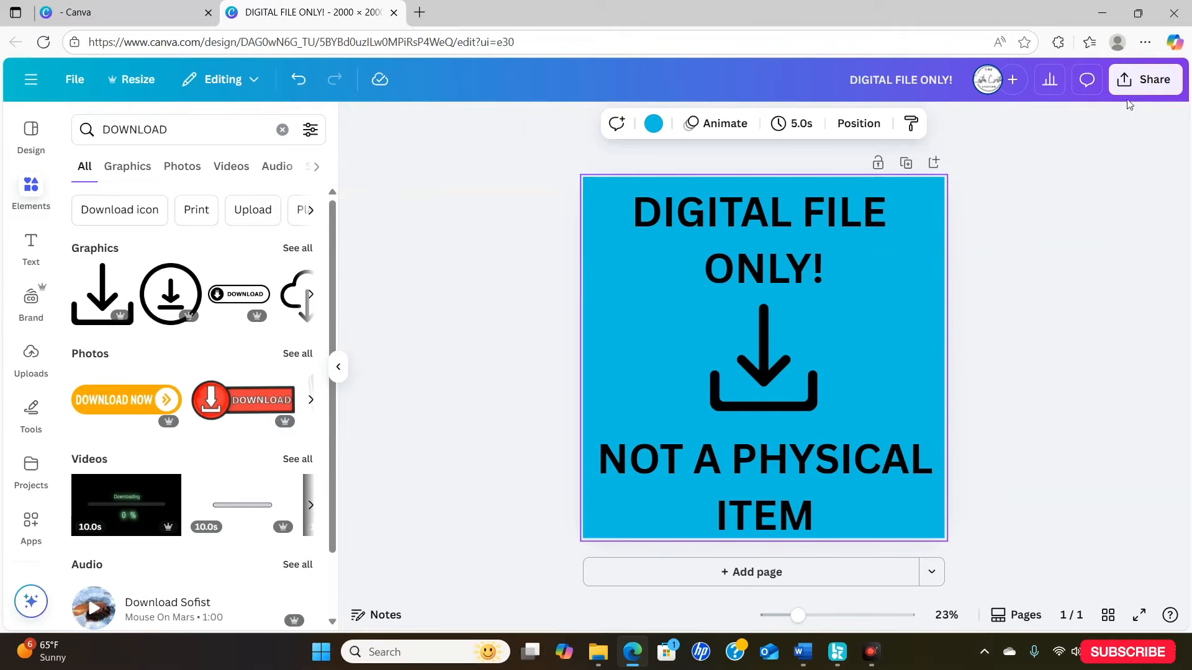
# - Download the "DIGITAL FILE ONLY!" design as a PNG at 2,000 × 2,000 px
pyautogui.click(1147, 79)
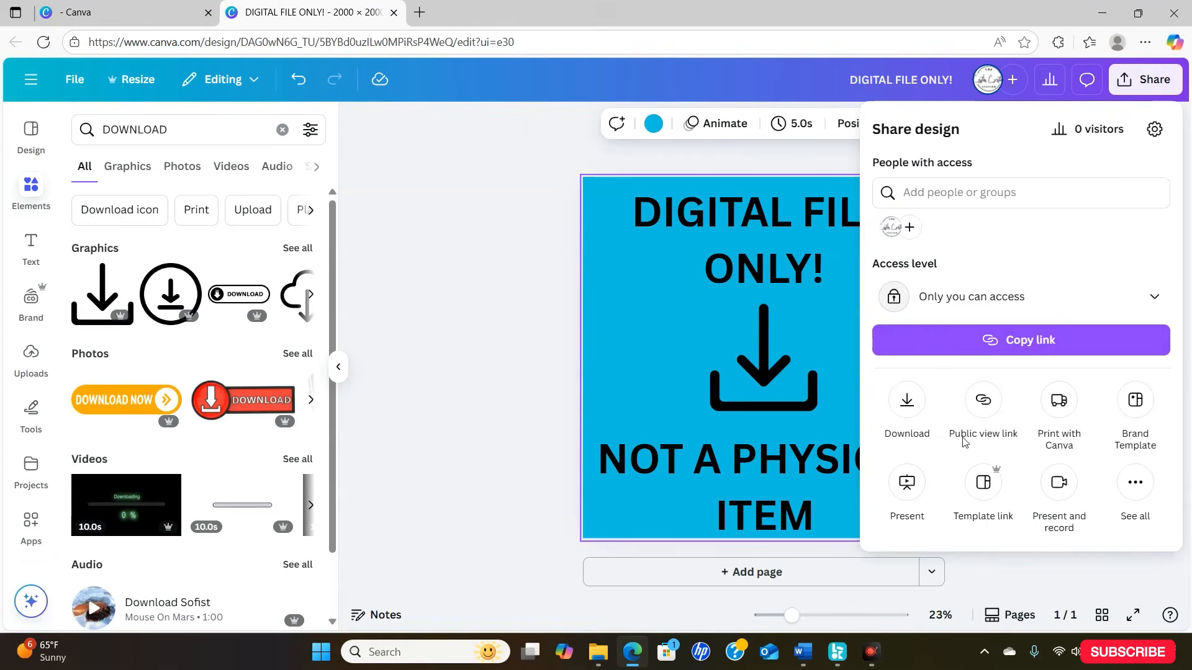
pyautogui.click(907, 403)
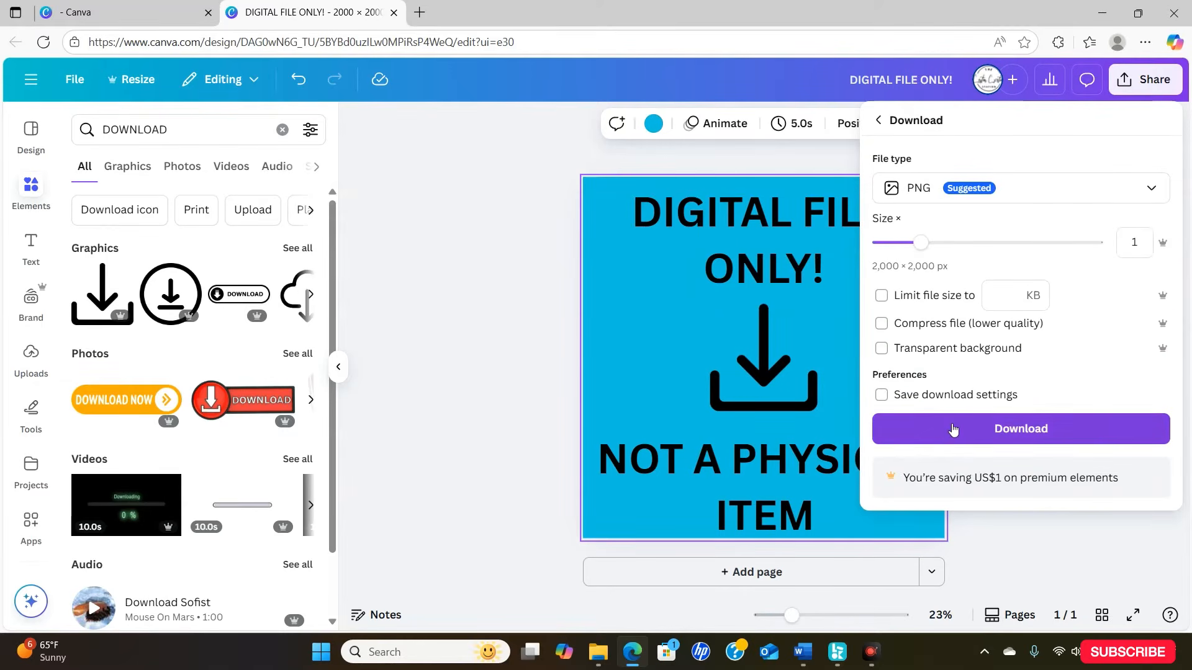
pyautogui.click(944, 440)
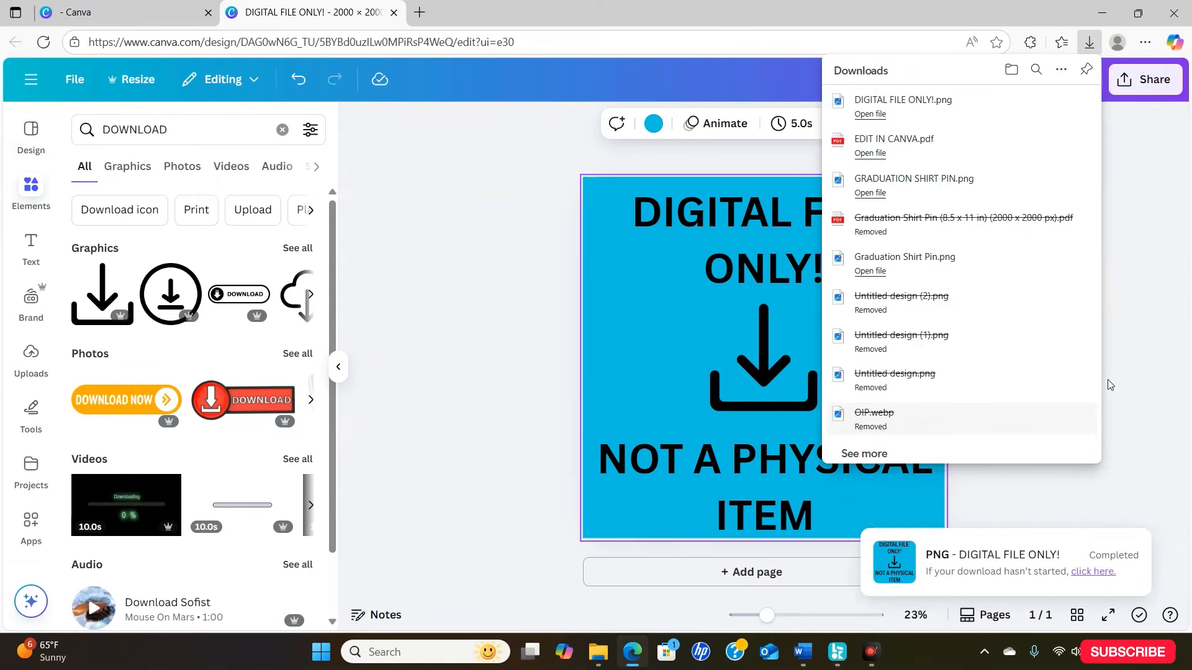
pyautogui.click(1146, 360)
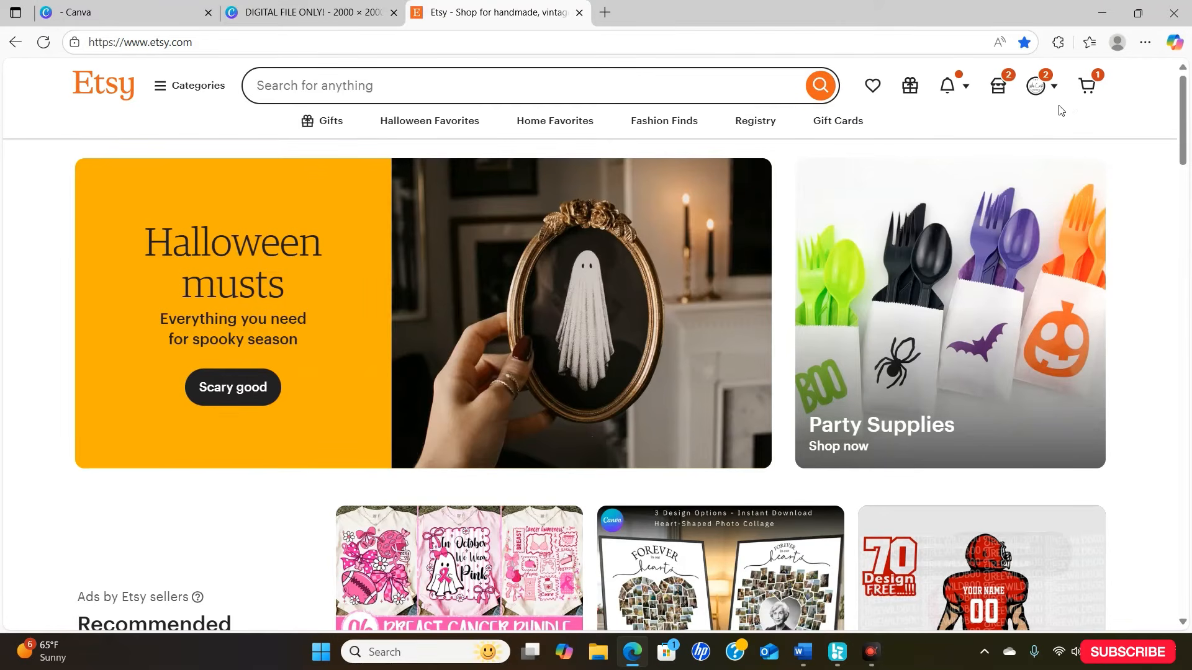
# - Open the listings in Etsy's Shop Manager and start a new listing
pyautogui.click(1000, 91)
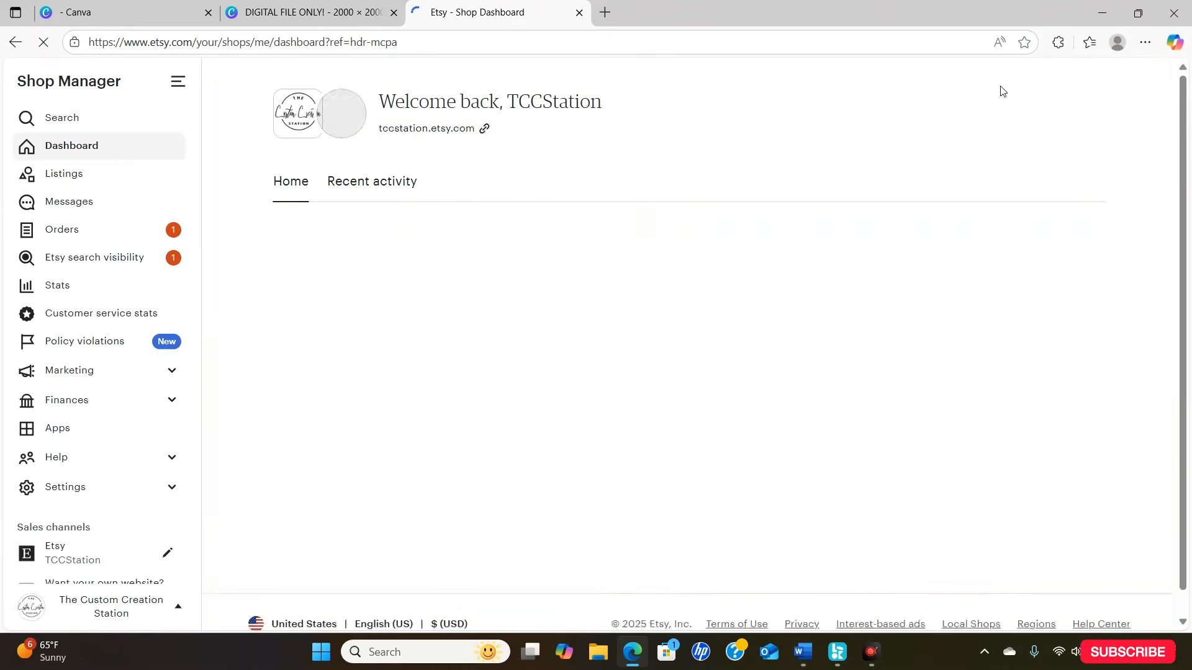
pyautogui.click(155, 176)
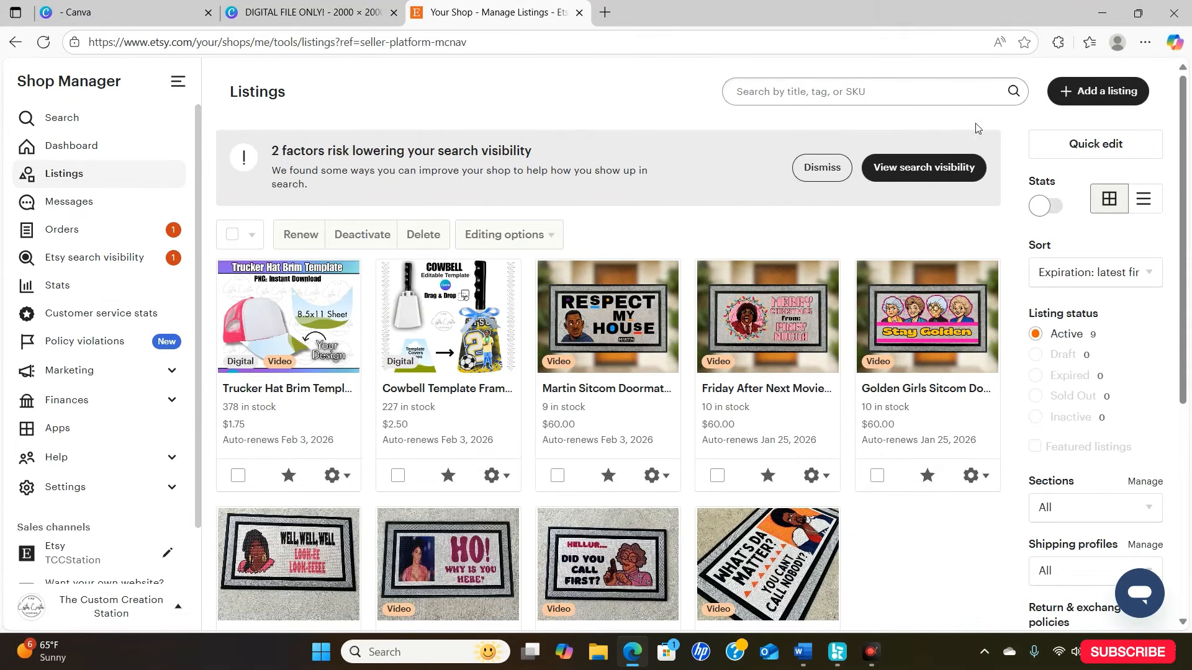
pyautogui.click(1086, 93)
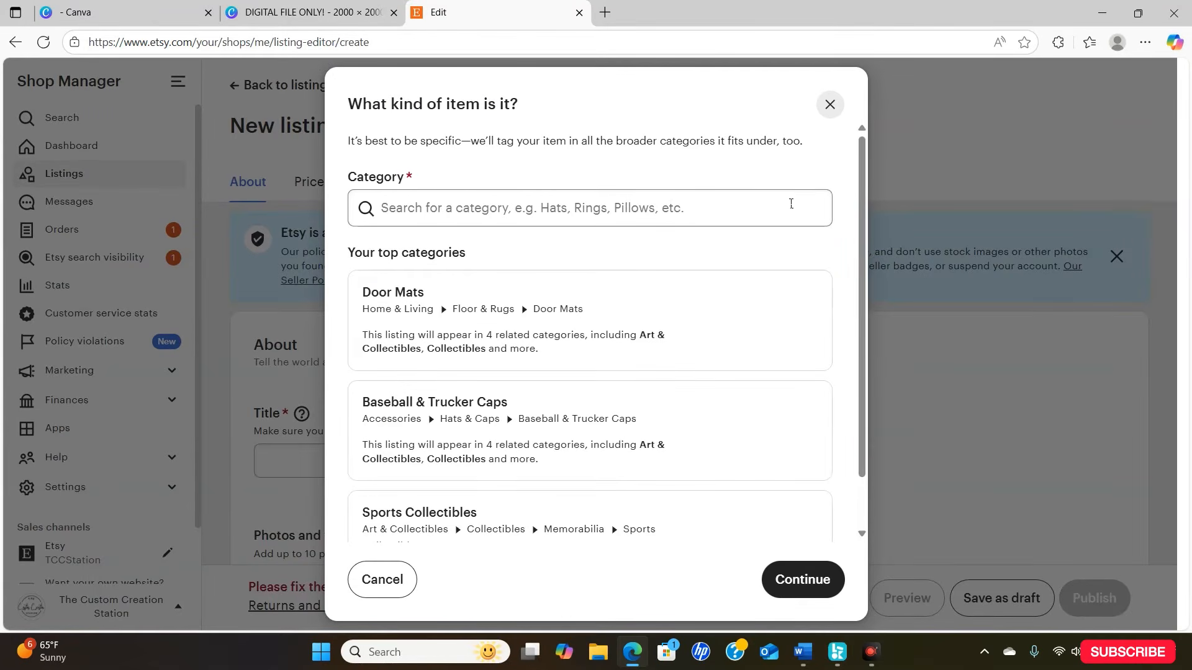
# - Search the categories for "editable template" and assign the listing to Templates under Paper & Party Supplies > Paper > Stationery > Design & Templates
pyautogui.click(683, 210)
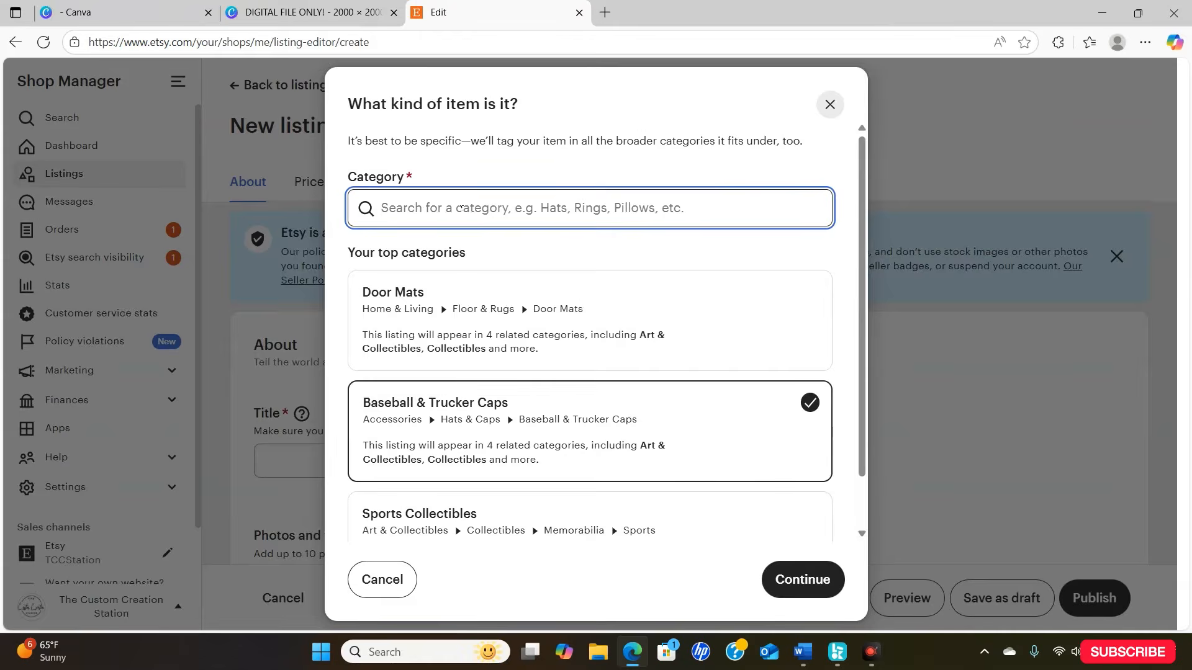
pyautogui.write('editabl')
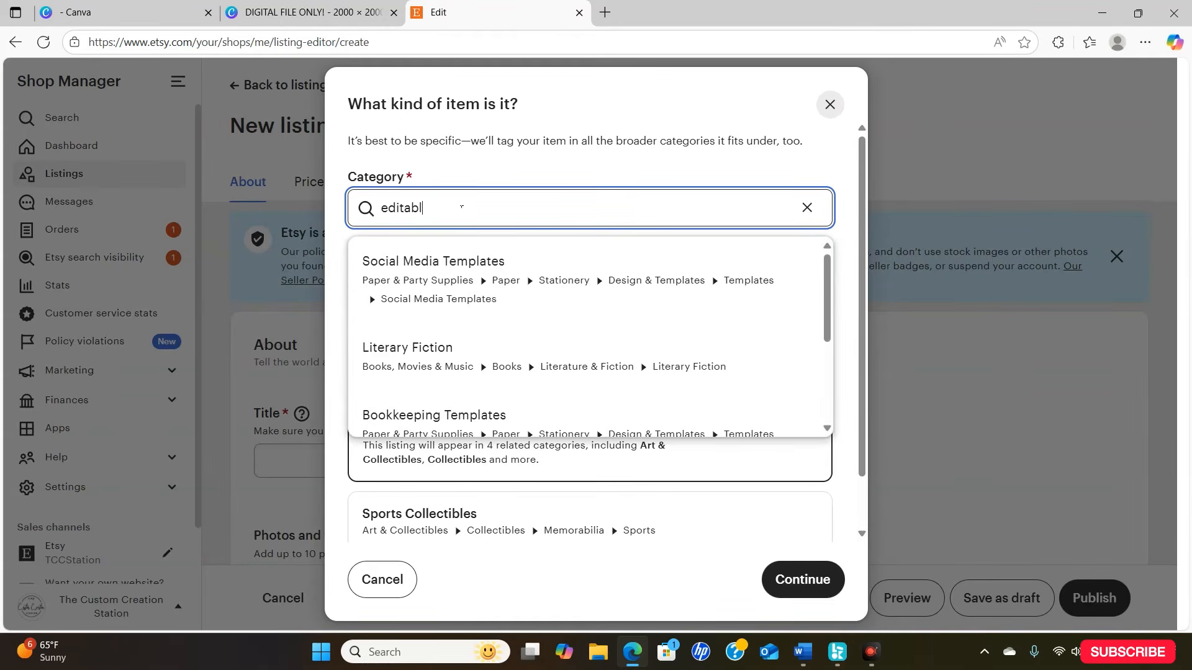
pyautogui.write('e template')
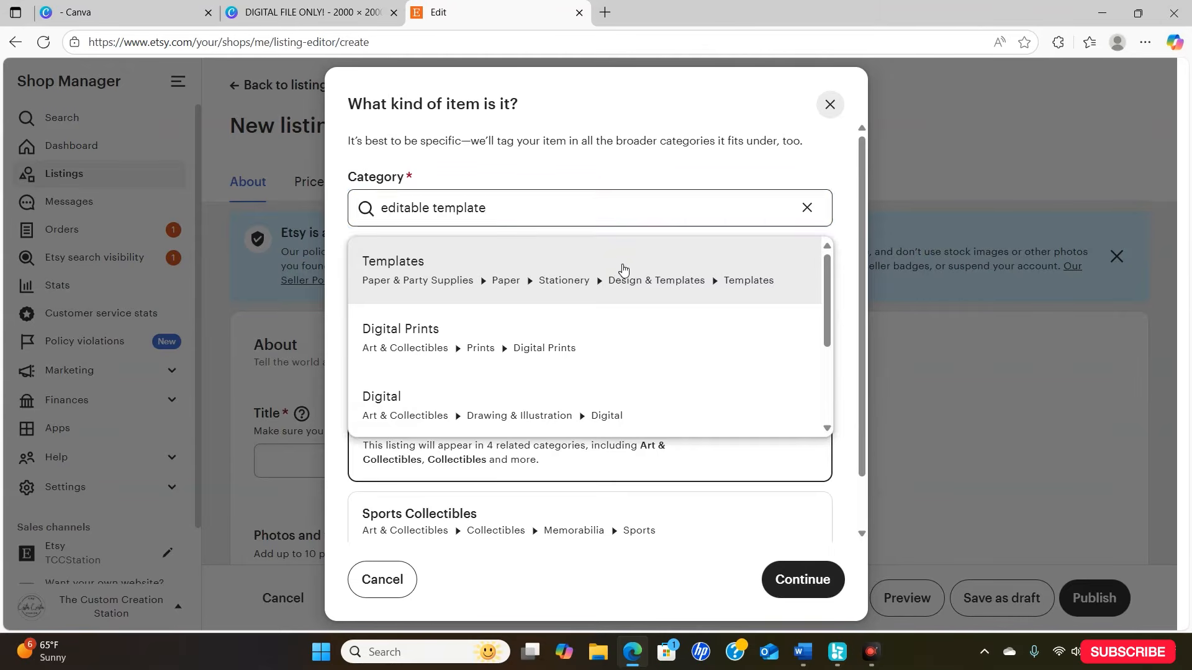
pyautogui.click(623, 269)
pyautogui.moveTo(864, 256); pyautogui.dragTo(896, 388)
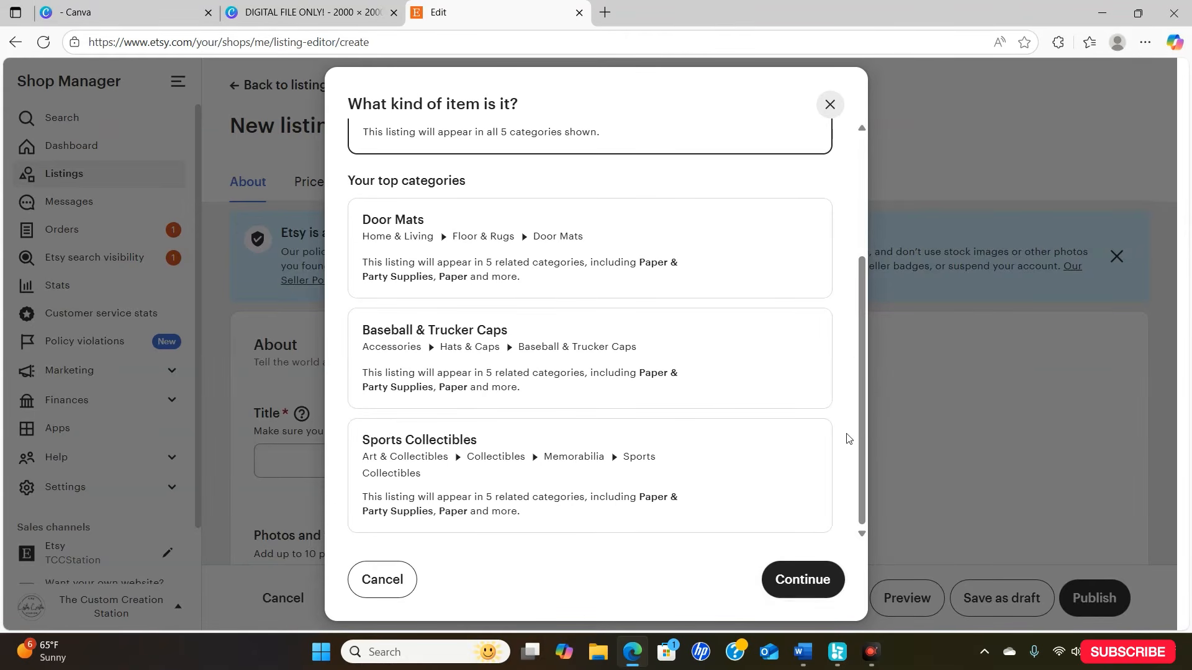
pyautogui.moveTo(863, 449); pyautogui.dragTo(837, 241)
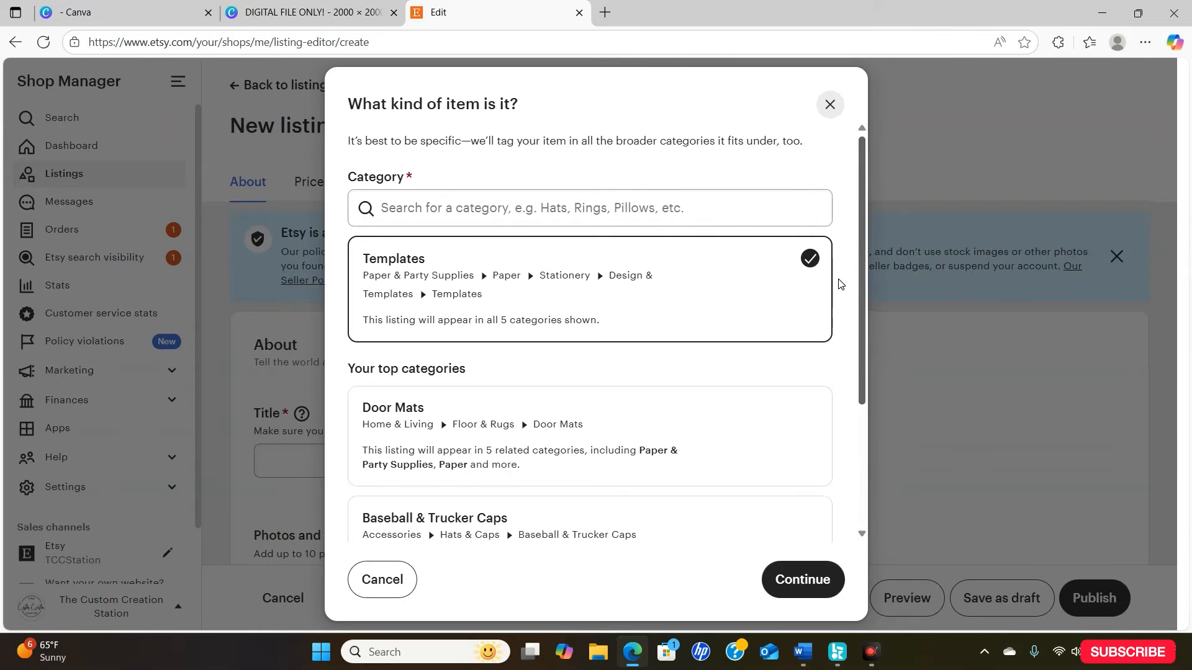
pyautogui.scroll(-3, 840, 282)
pyautogui.click(824, 580)
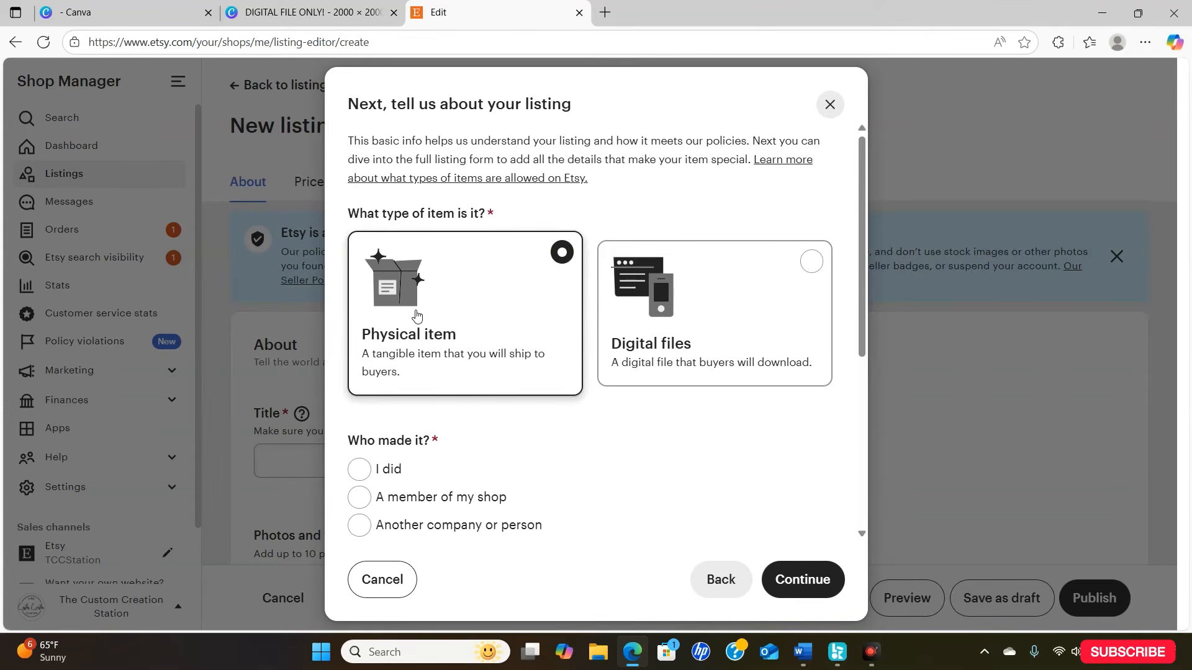
# - Set the item type to Digital files and its maker to "I did"
pyautogui.click(719, 307)
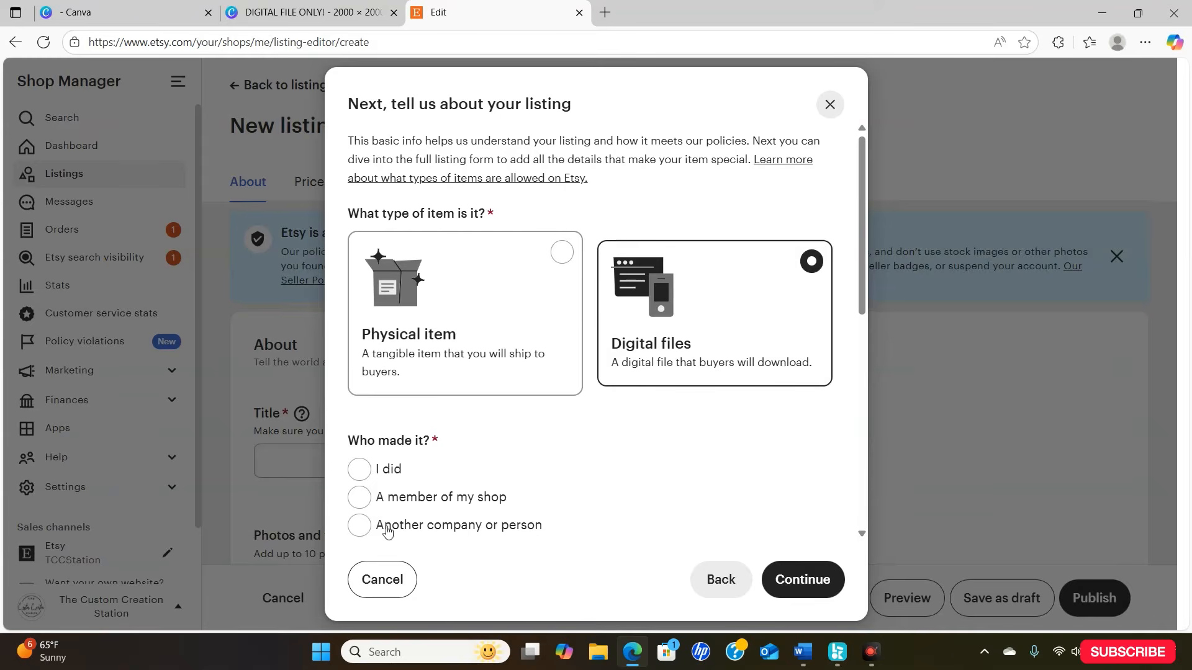
pyautogui.click(358, 470)
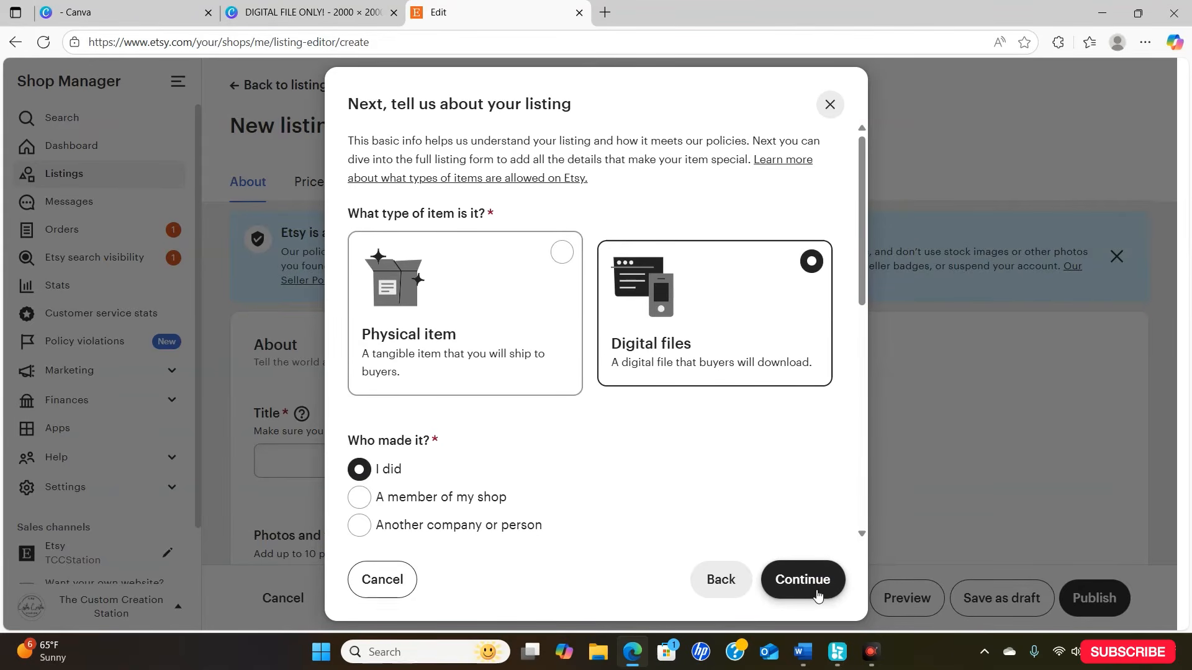
pyautogui.click(814, 572)
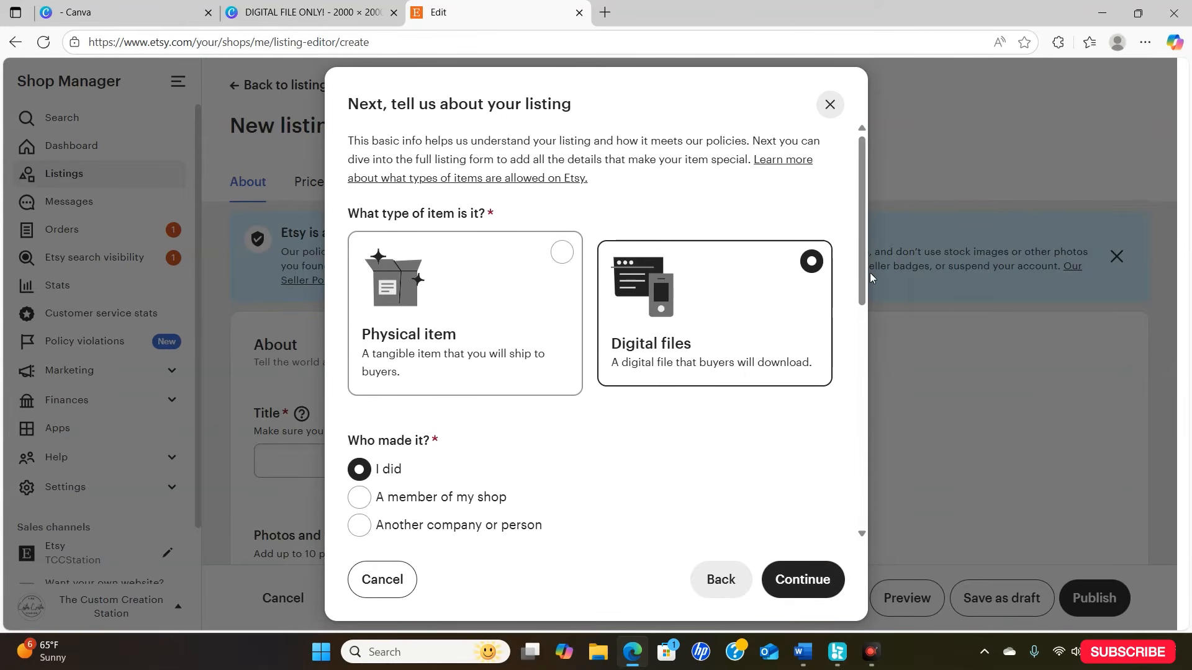
# - Specify that the item is "A supply or tool to make things"
pyautogui.scroll(-3, 866, 271)
pyautogui.scroll(-4, 903, 385)
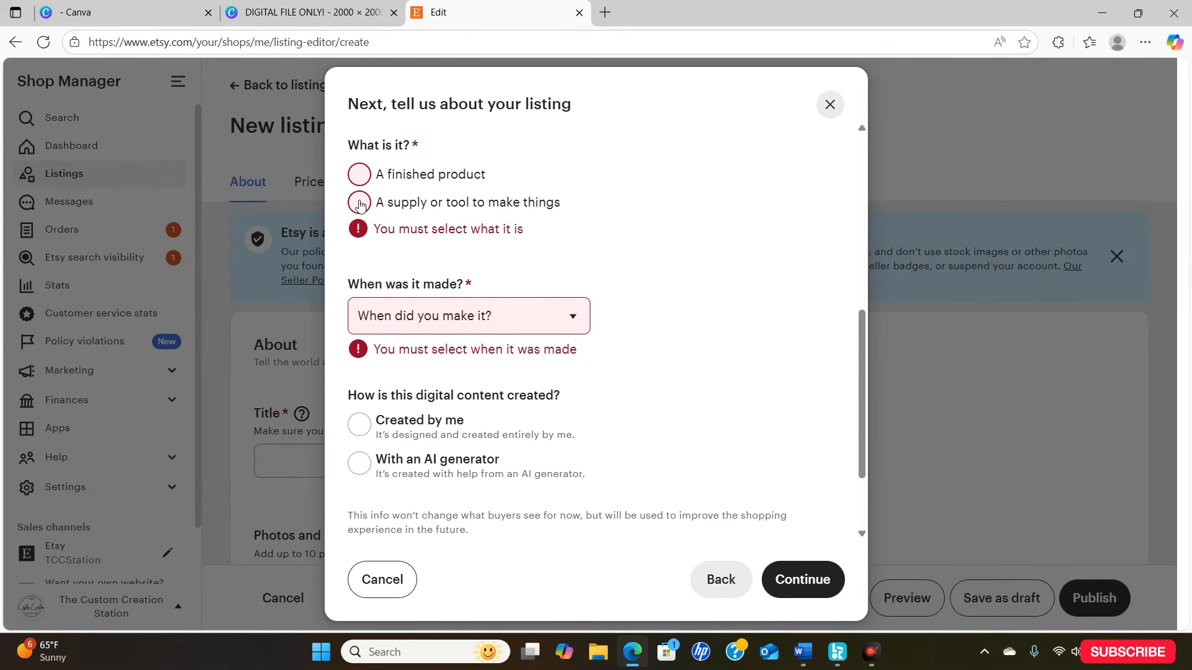
pyautogui.click(360, 204)
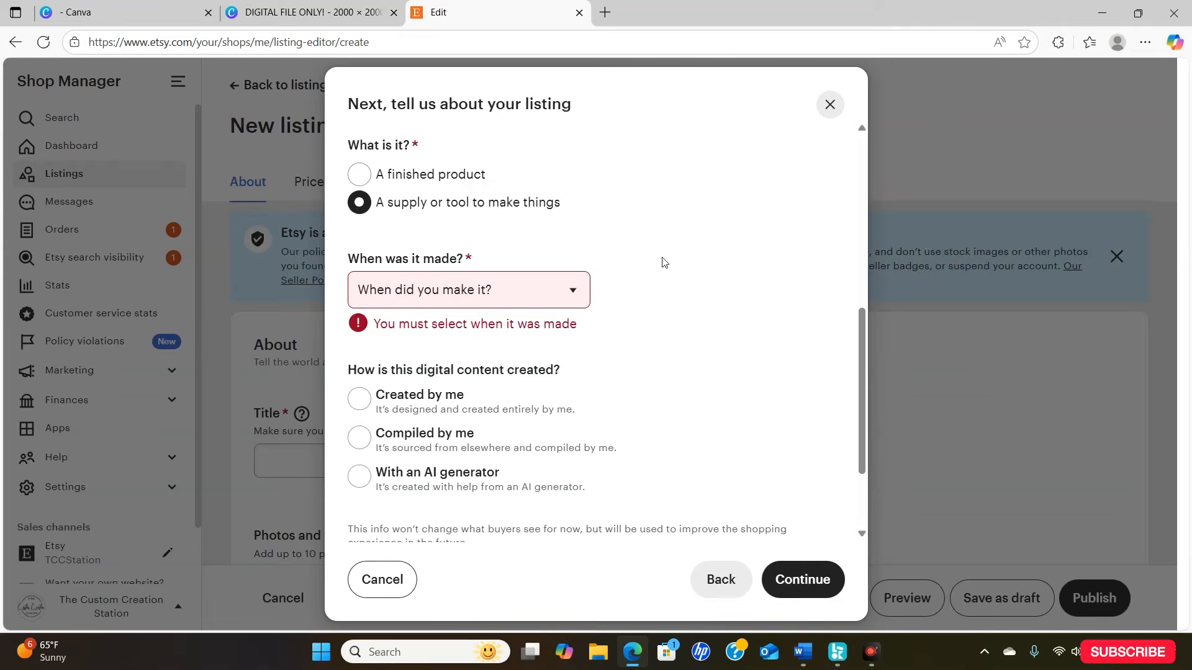
pyautogui.moveTo(859, 326); pyautogui.dragTo(867, 363)
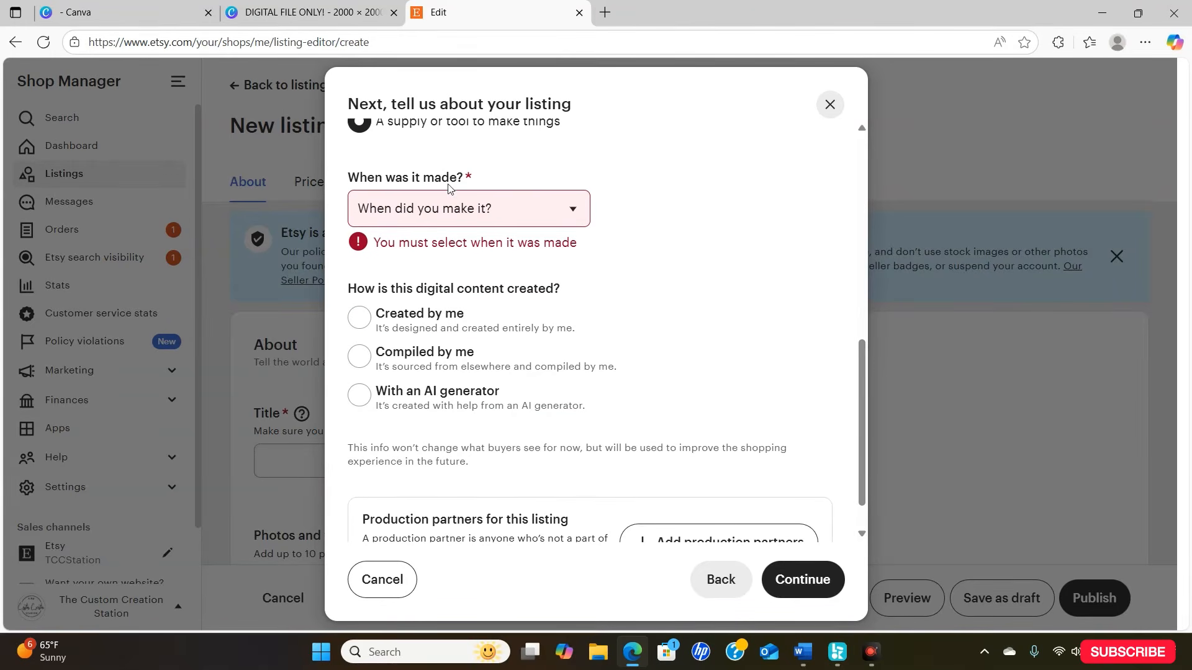
# - Set the item as made in 2020 - 2025 with digital content "Created by me" and continue to the listing form
pyautogui.click(470, 209)
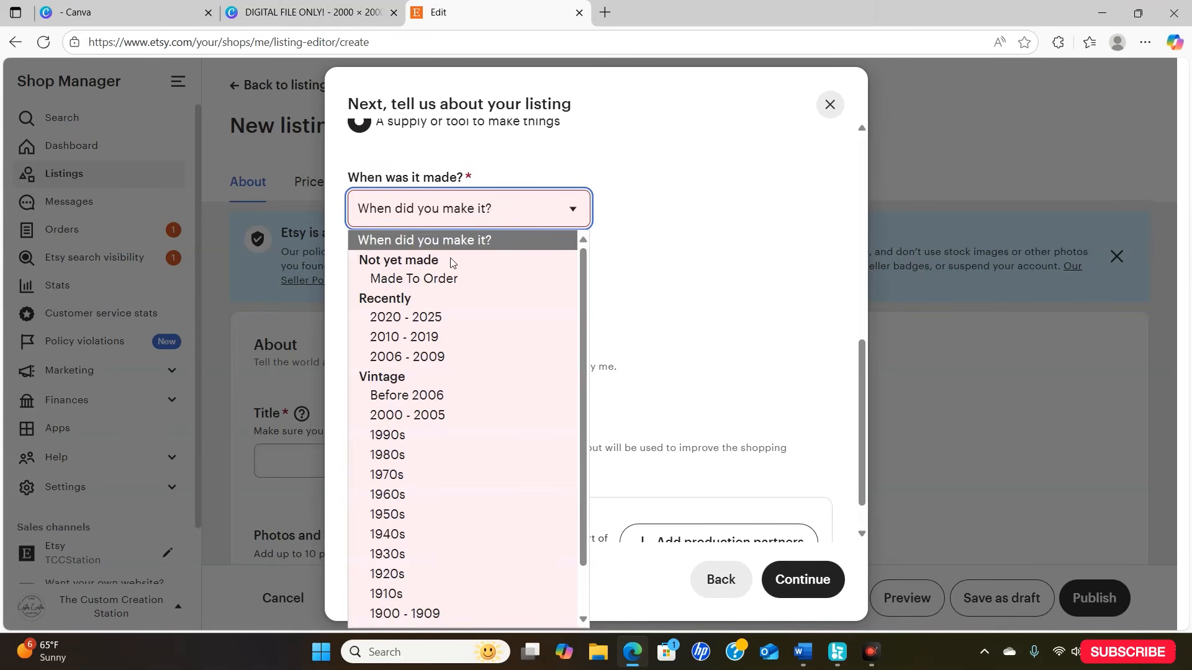
pyautogui.click(475, 314)
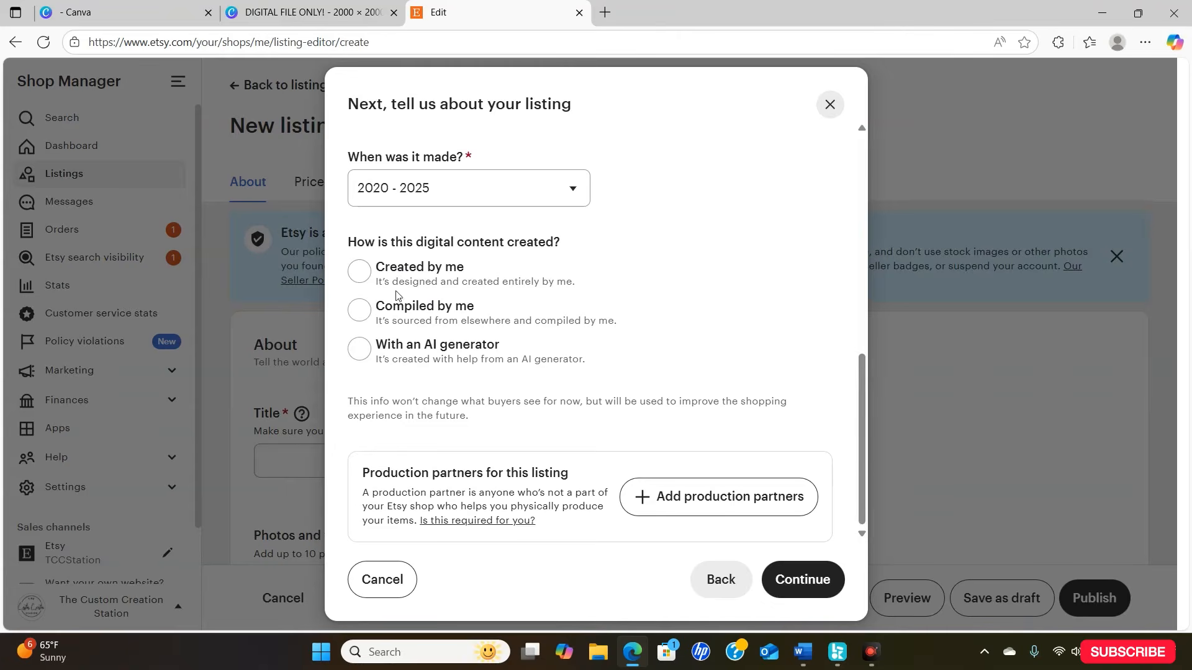
pyautogui.click(356, 269)
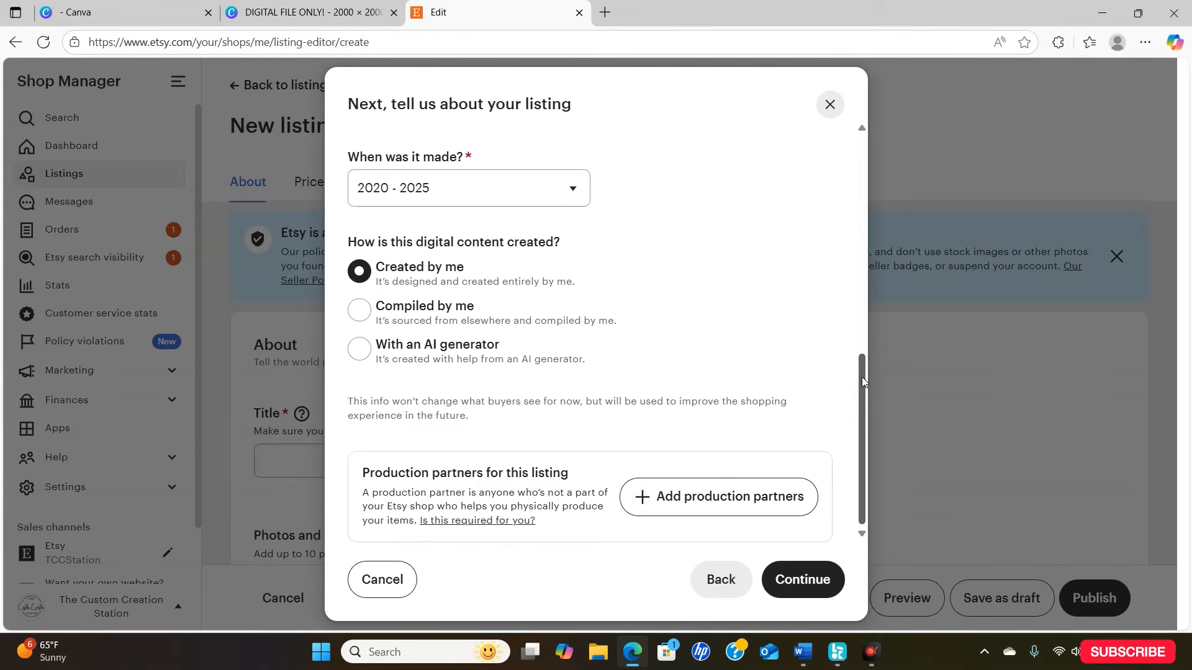
pyautogui.moveTo(862, 377); pyautogui.dragTo(890, 440)
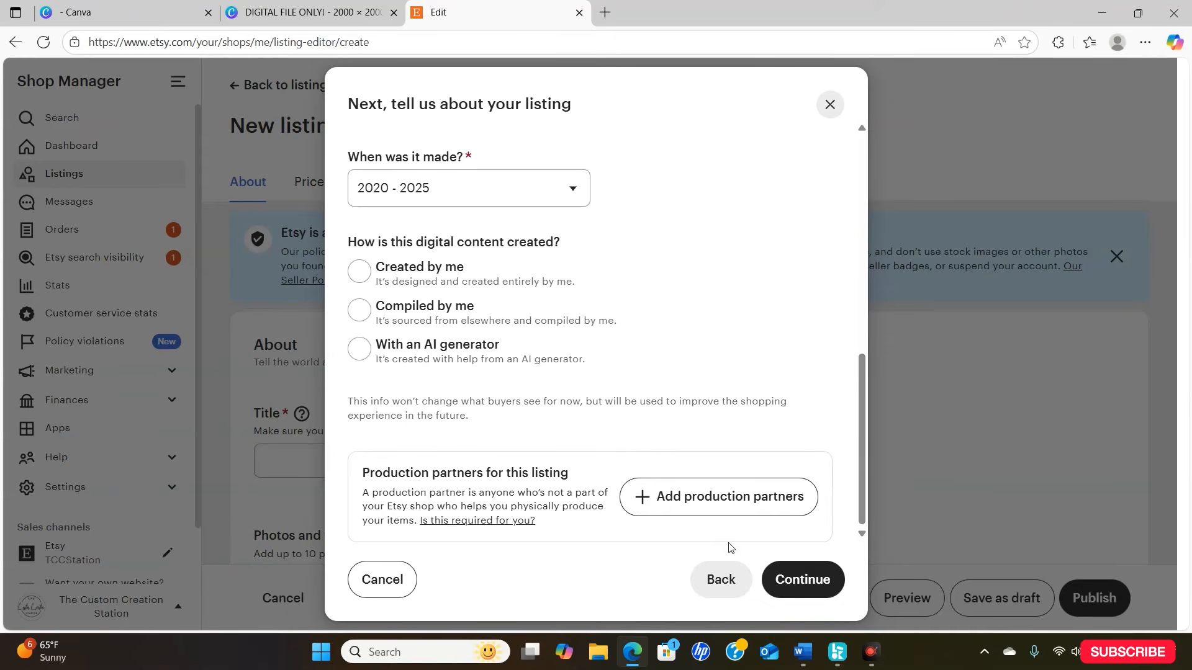
pyautogui.click(805, 580)
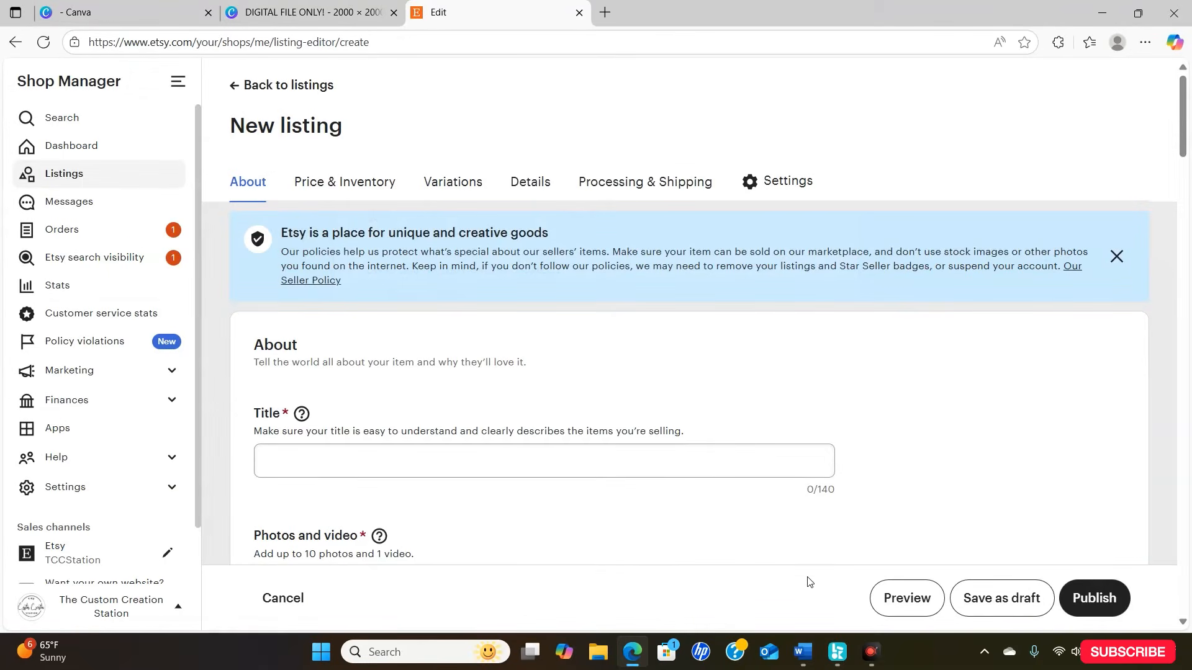
# - Title the listing "canva editable template-graduation shirt pin template png"
pyautogui.moveTo(1185, 124); pyautogui.dragTo(1187, 161)
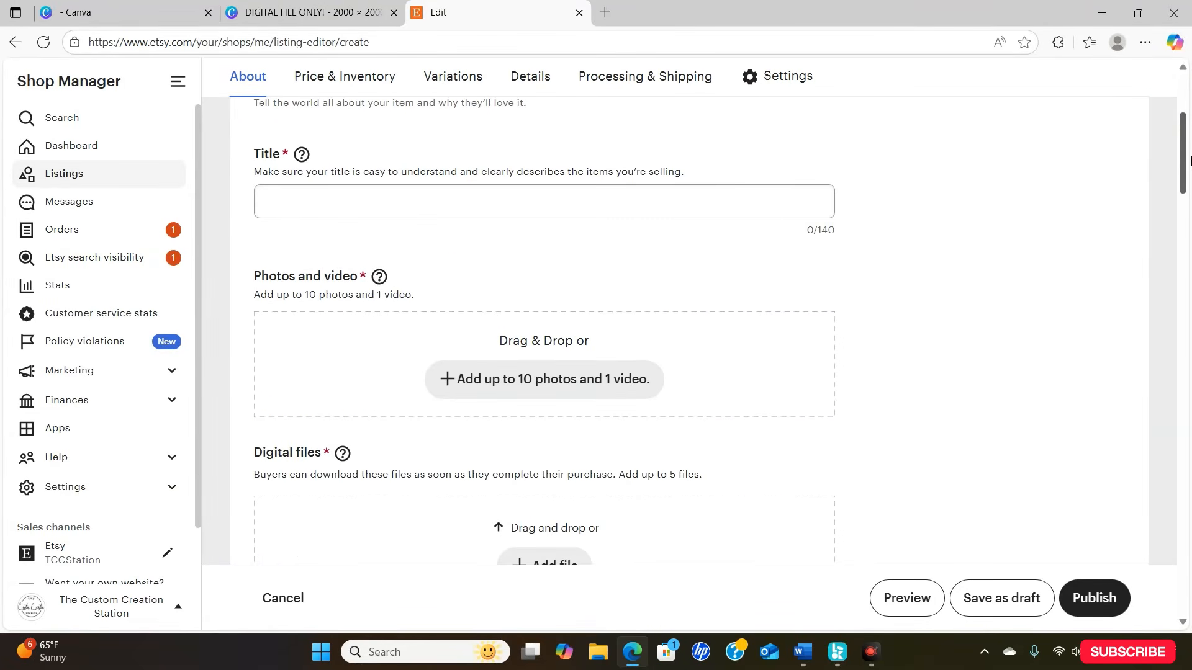
pyautogui.click(647, 211)
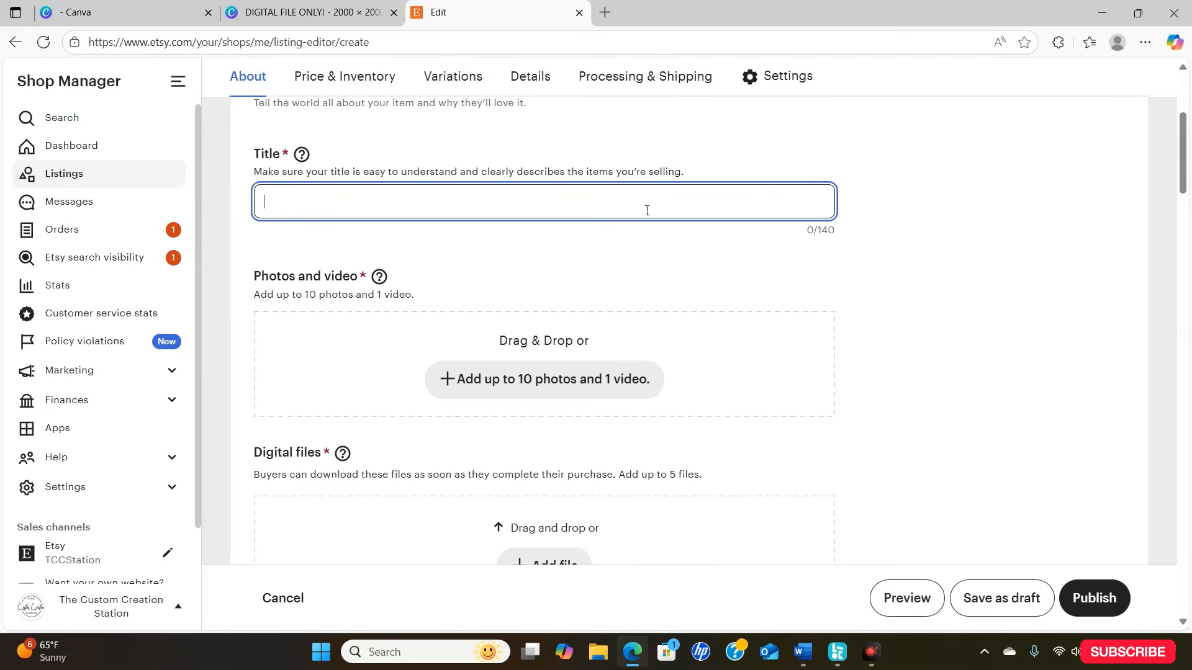
pyautogui.write('canca')
pyautogui.press('BackSpace')
pyautogui.press('BackSpace')
pyautogui.write('va editable ')
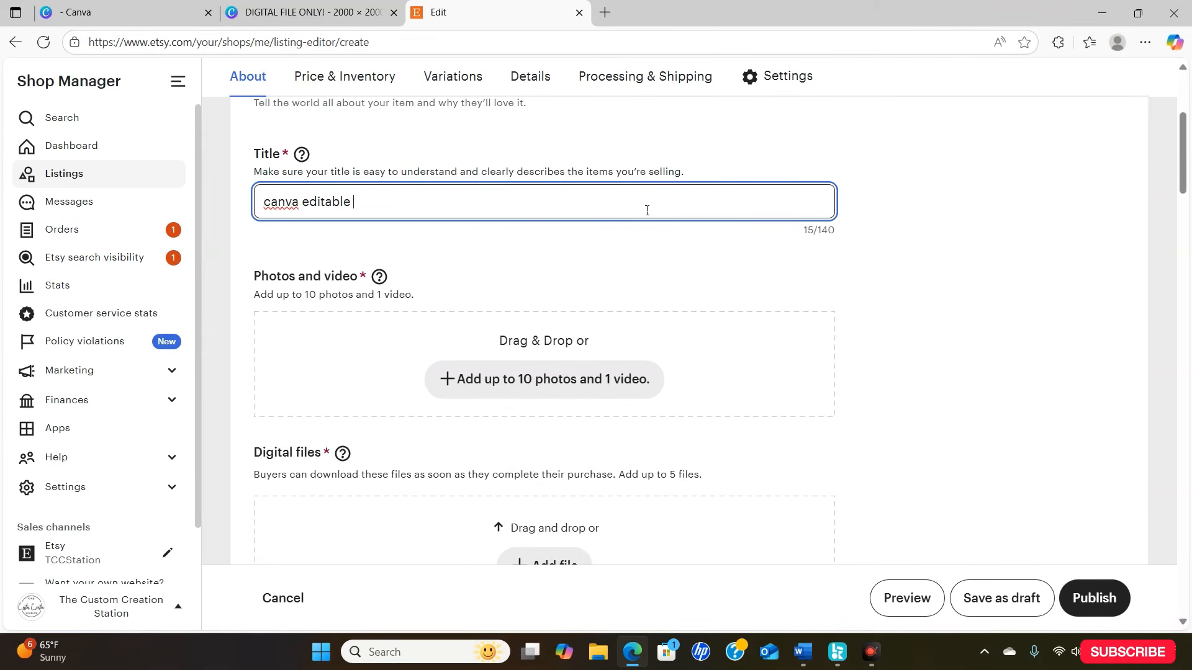
pyautogui.write('template-gr')
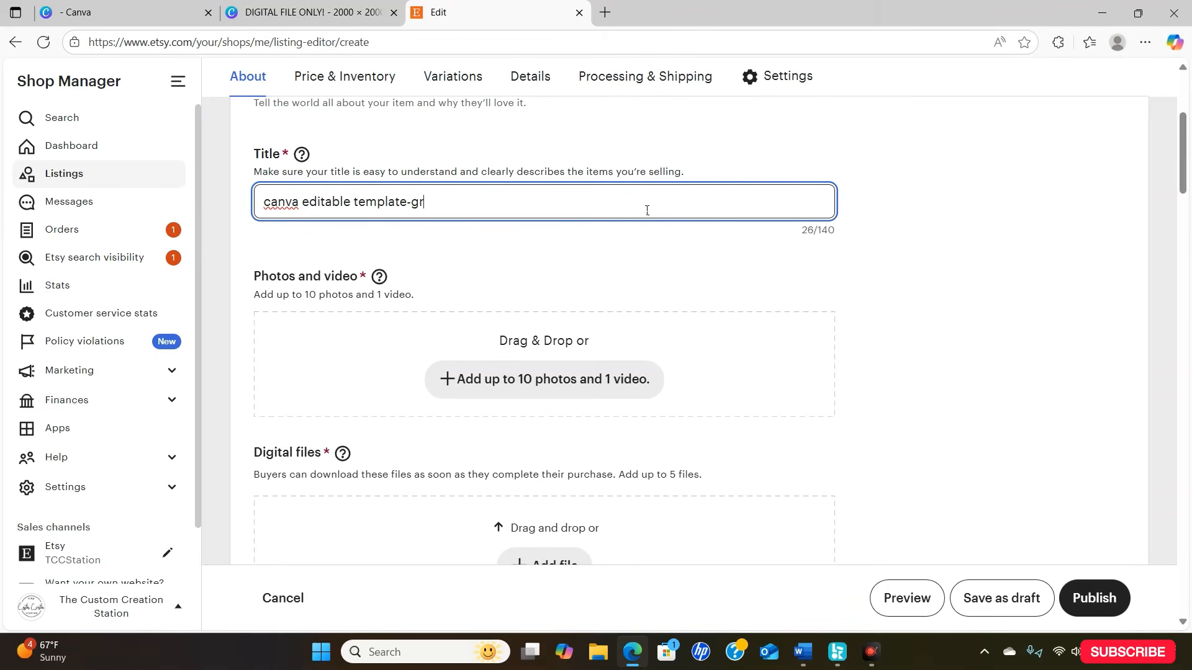
pyautogui.write('aduation shir')
pyautogui.press('BackSpace')
pyautogui.write('rt pin template')
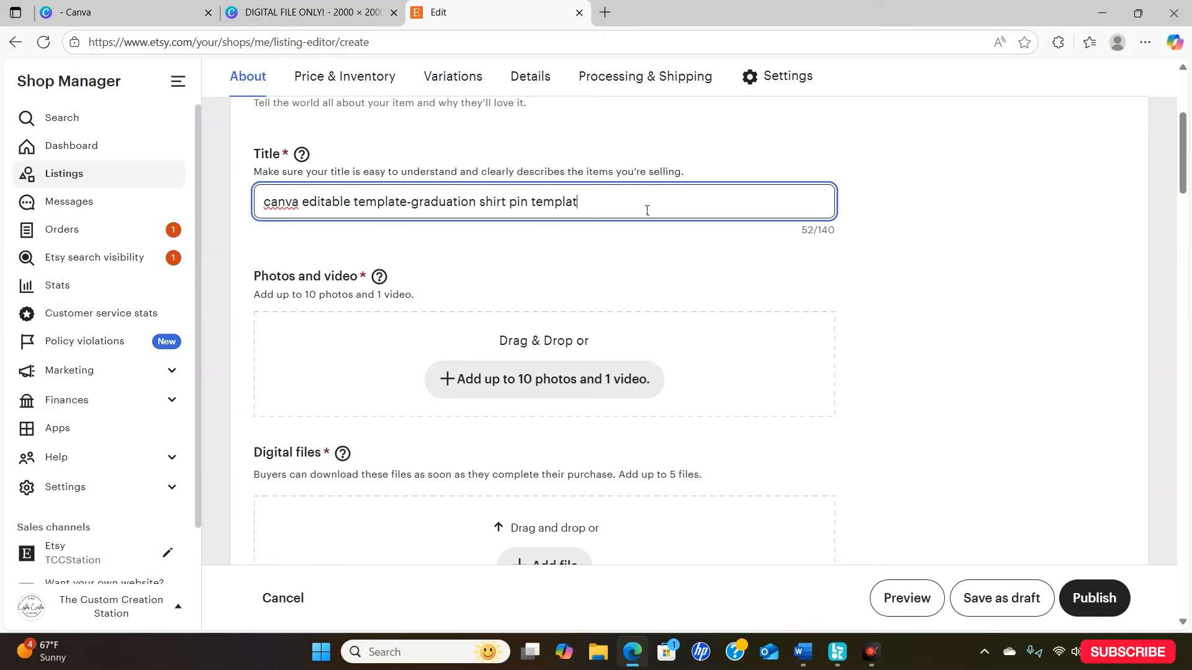
pyautogui.write(' png')
# - Add the GRADUATION SHIRT PIN image as the primary listing photo and DIGITAL FILE ONLY! as the second photo
pyautogui.moveTo(1184, 142); pyautogui.dragTo(1190, 160)
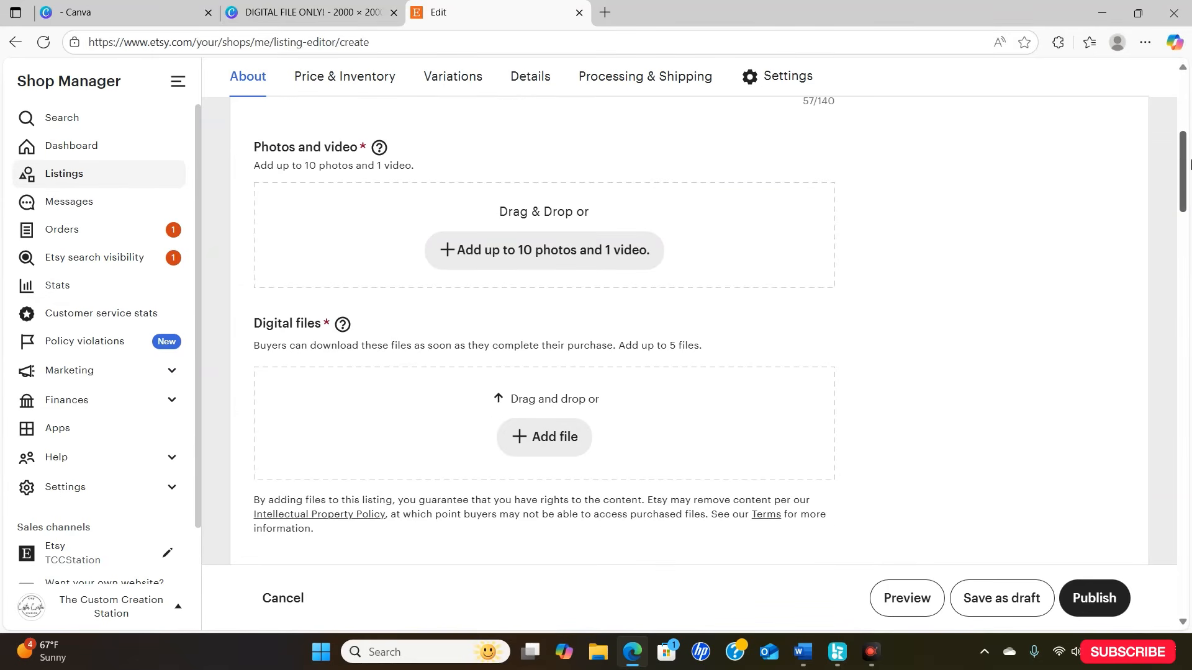
pyautogui.click(511, 253)
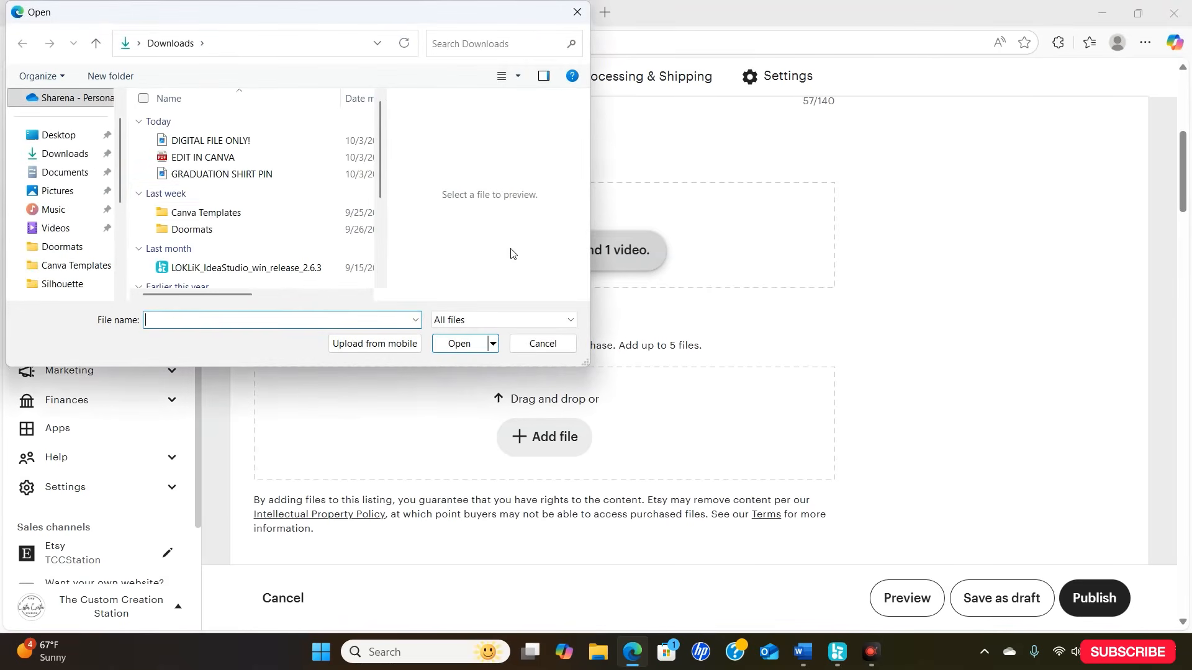
pyautogui.click(266, 175)
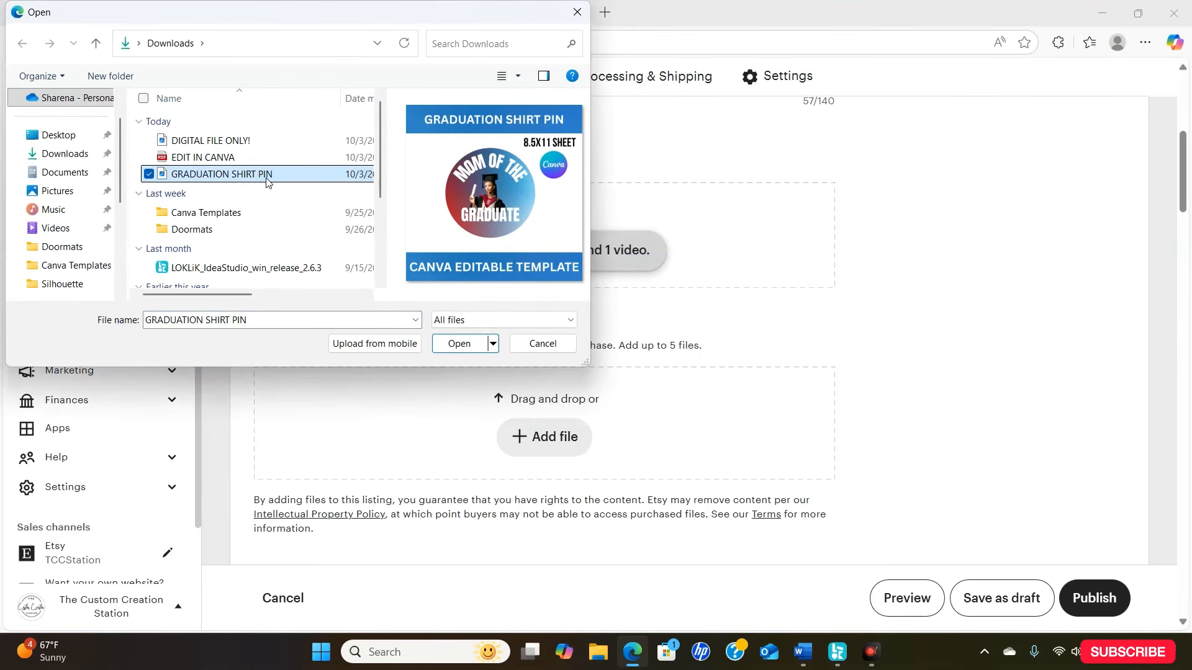
pyautogui.click(459, 343)
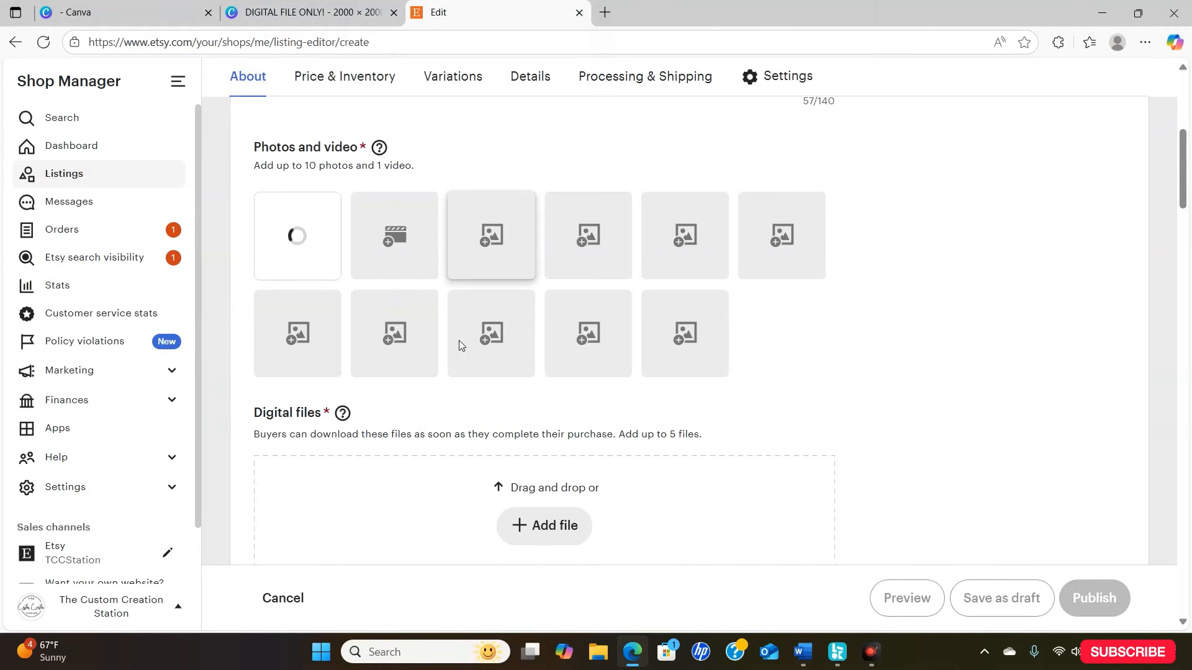
pyautogui.click(391, 239)
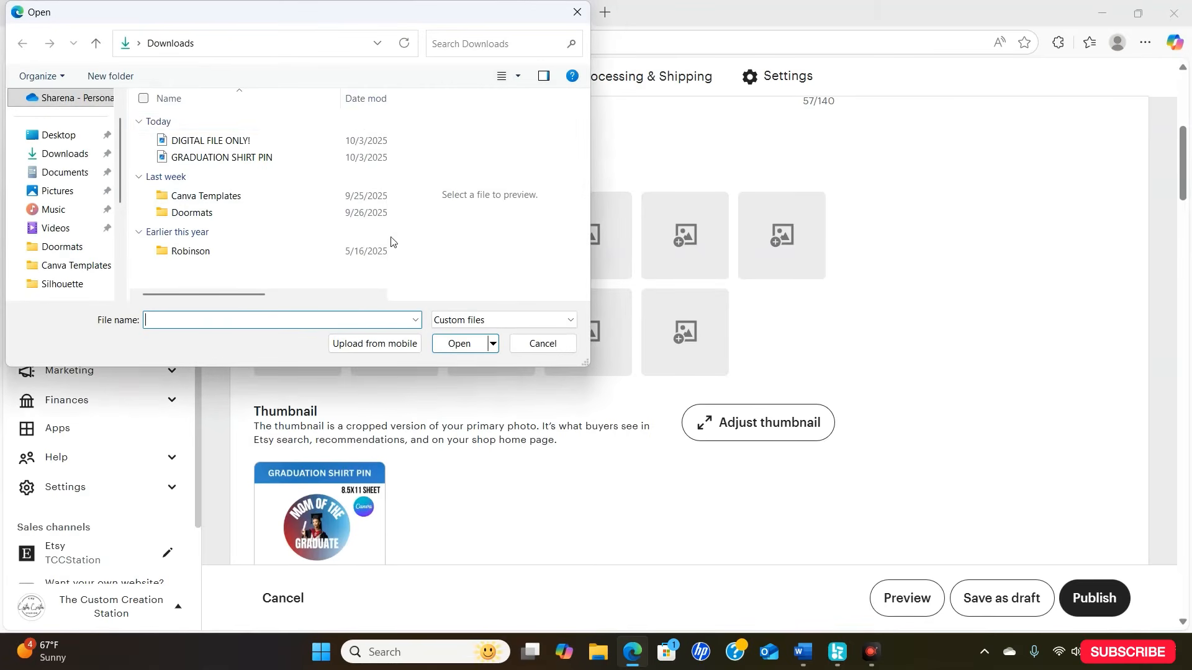
pyautogui.click(296, 140)
pyautogui.click(473, 345)
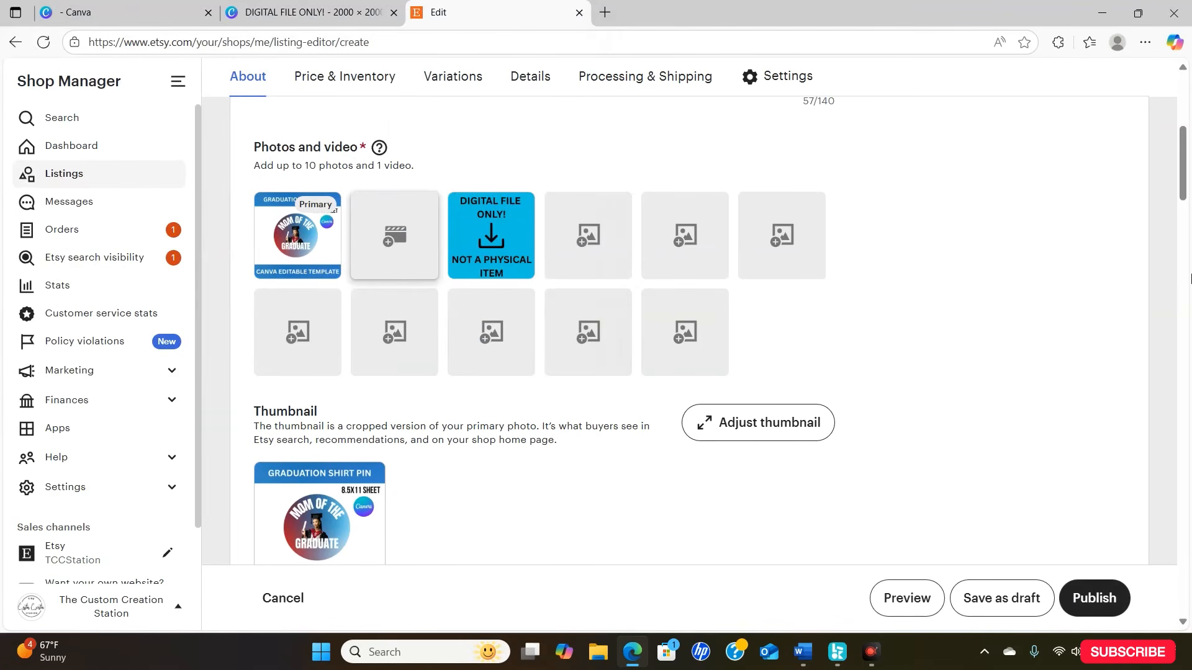
# - Upload the EDIT IN CANVA PDF from Downloads as the listing's digital file
pyautogui.moveTo(1182, 192); pyautogui.dragTo(1181, 263)
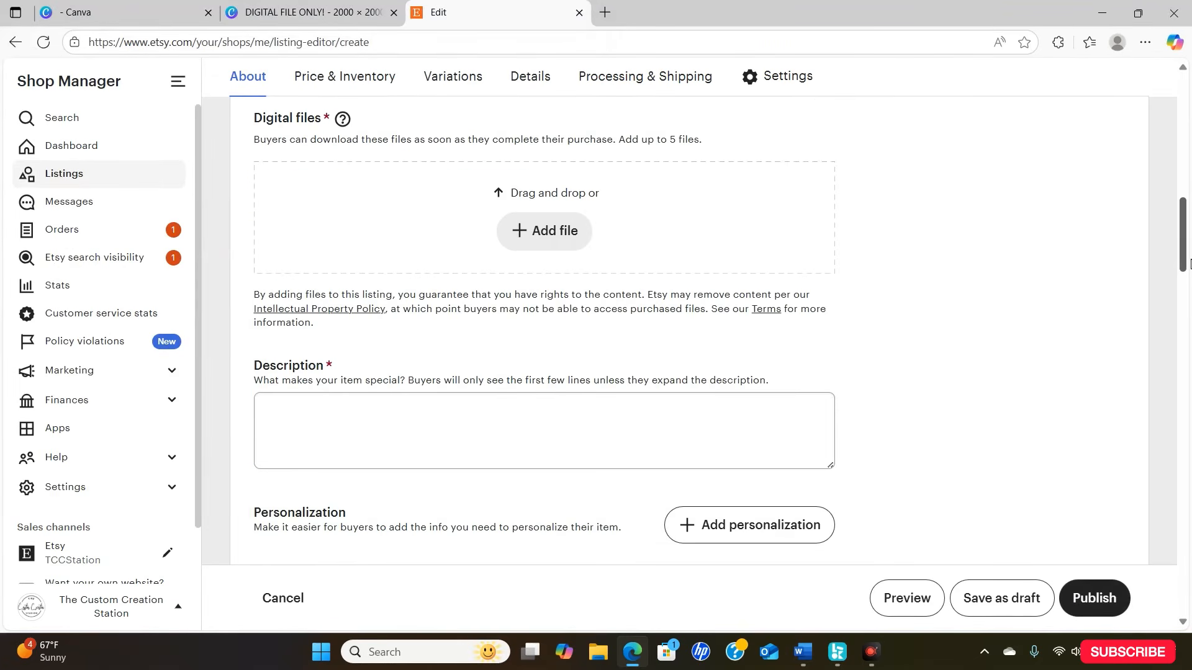
pyautogui.click(529, 228)
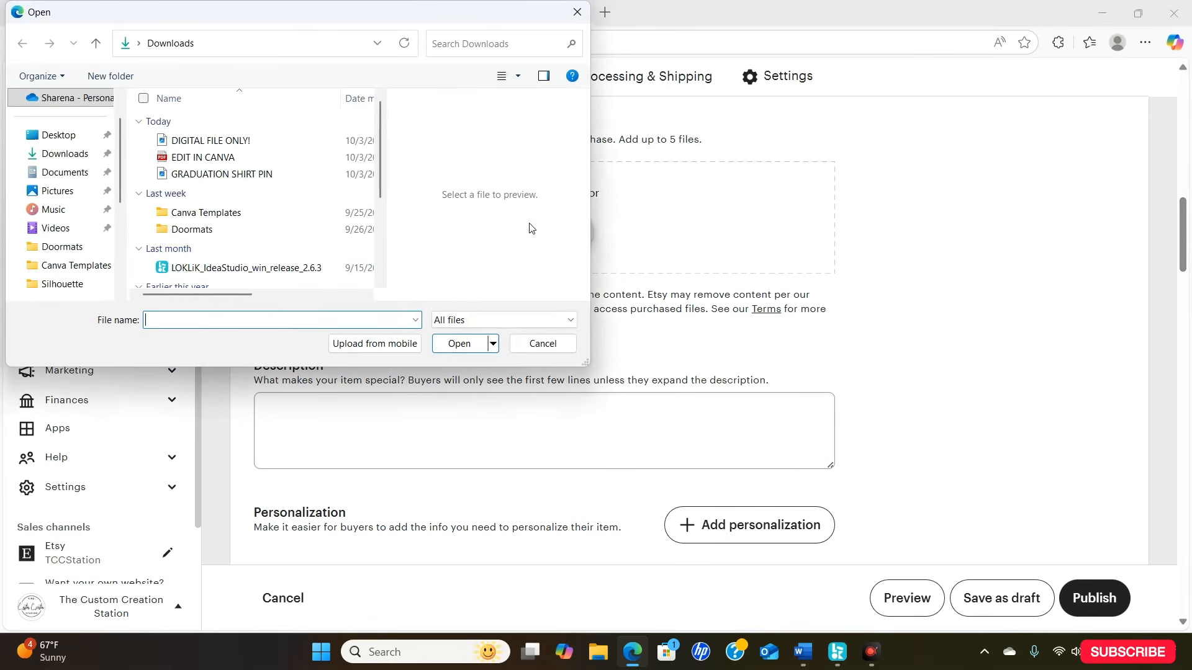
pyautogui.click(278, 159)
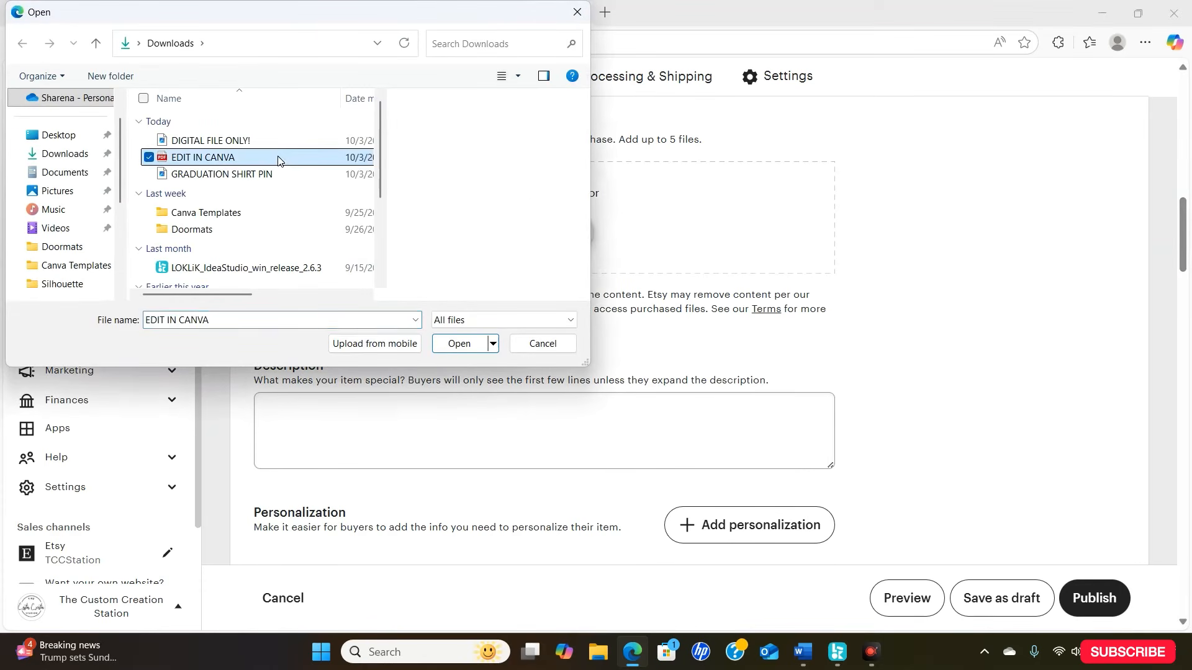
pyautogui.click(459, 344)
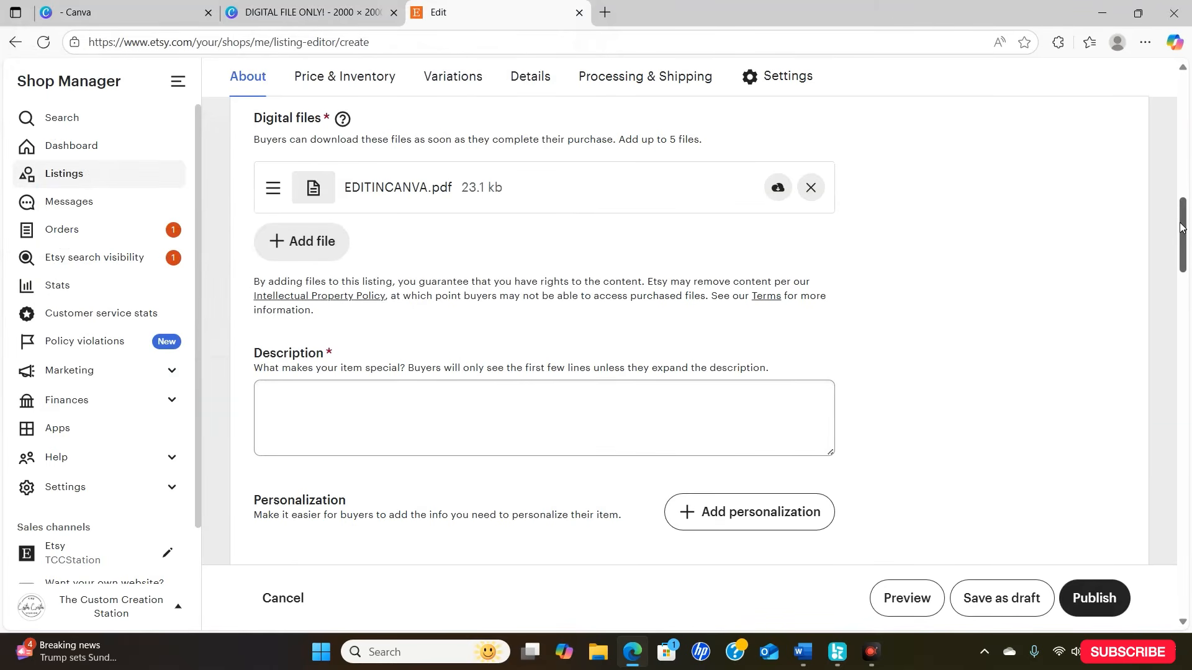
# - Write the description "Not a physical item. This is an editable canva template. This is a graduation shirt pin template png."
pyautogui.scroll(-3, 1182, 227)
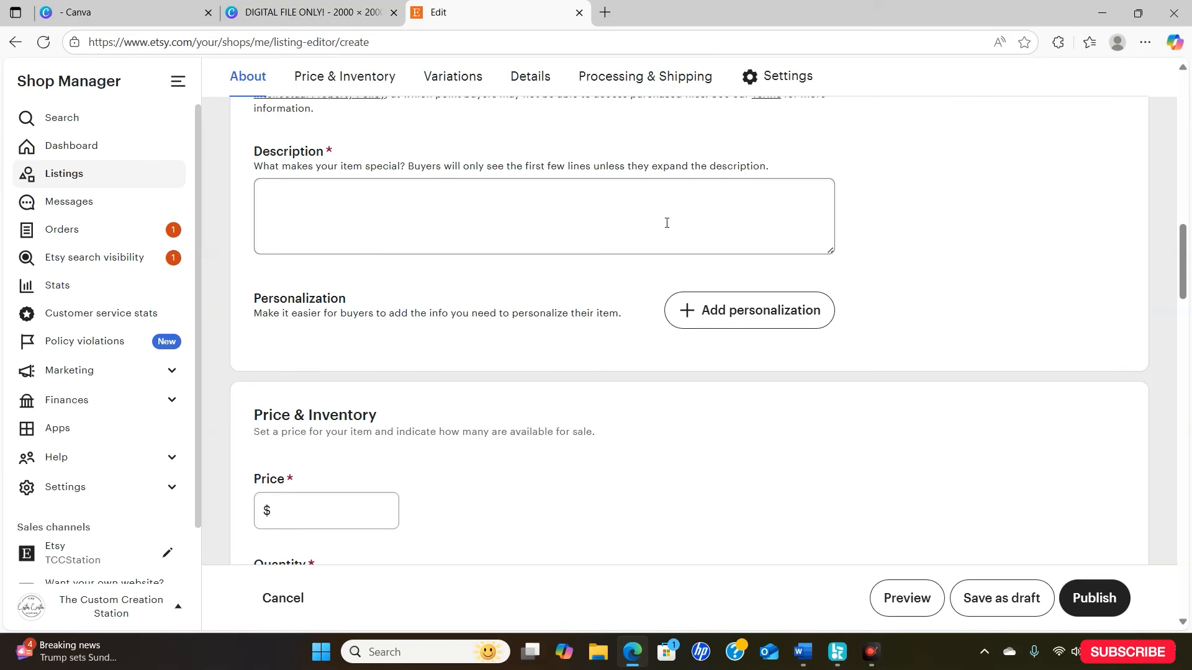
pyautogui.click(667, 223)
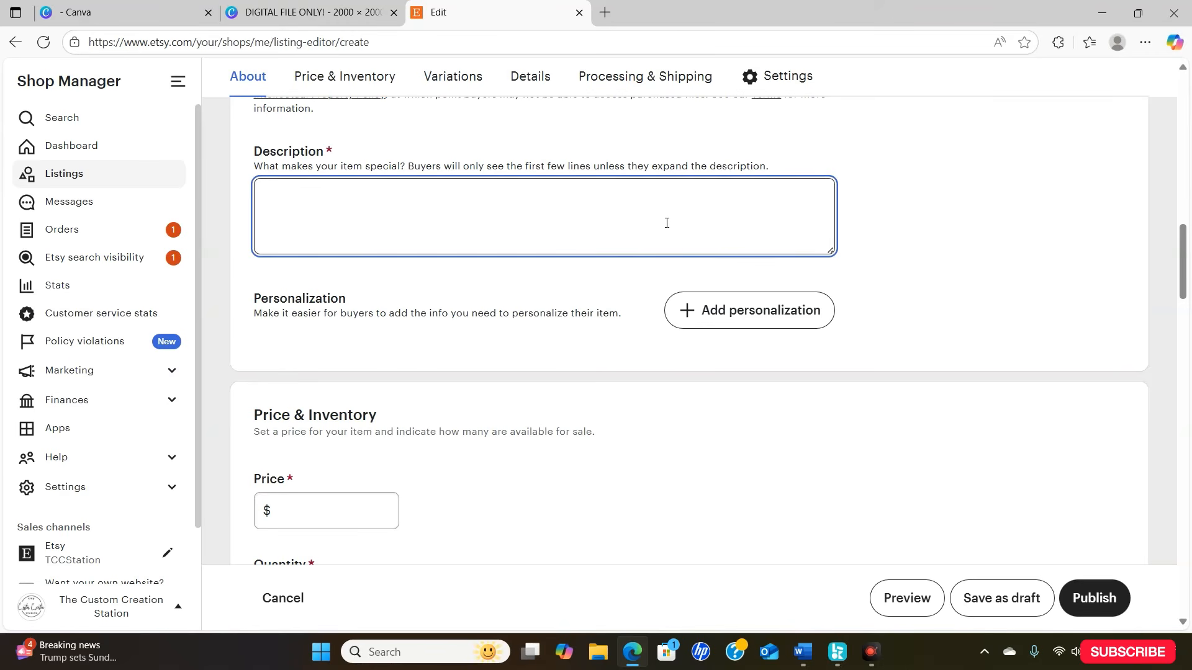
pyautogui.write('Nod t')
pyautogui.press('BackSpace')
pyautogui.write('t a physical item. the')
pyautogui.press('BackSpace')
pyautogui.press('BackSpace')
pyautogui.press('BackSpace')
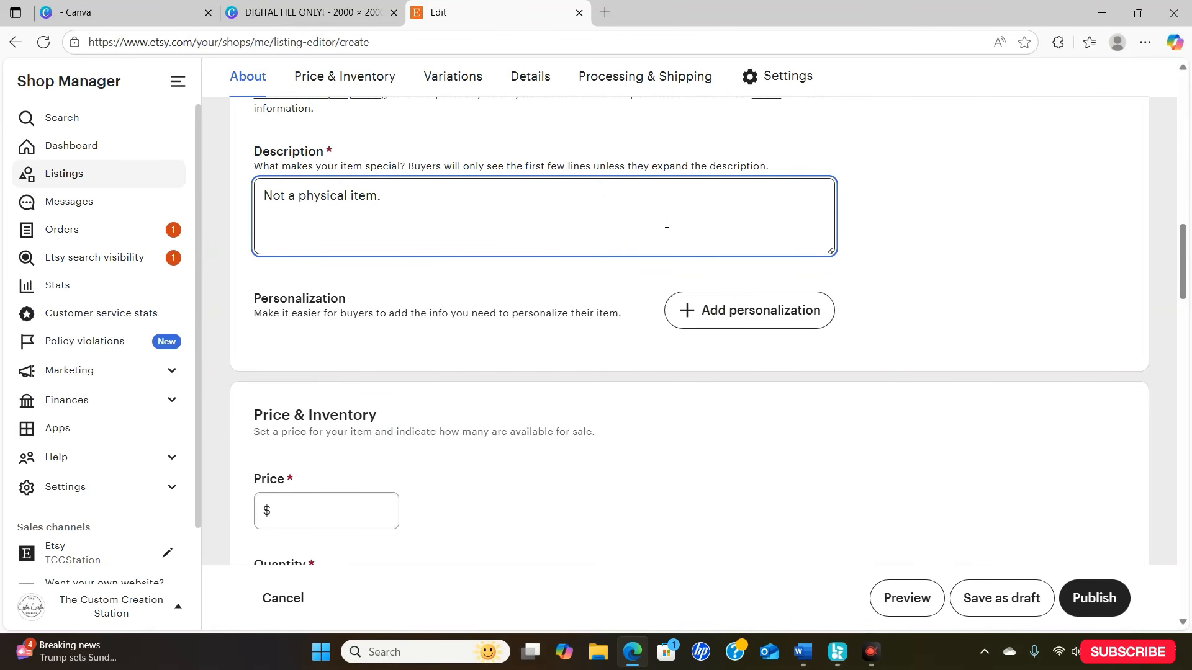
pyautogui.write('This is an editable canva template')
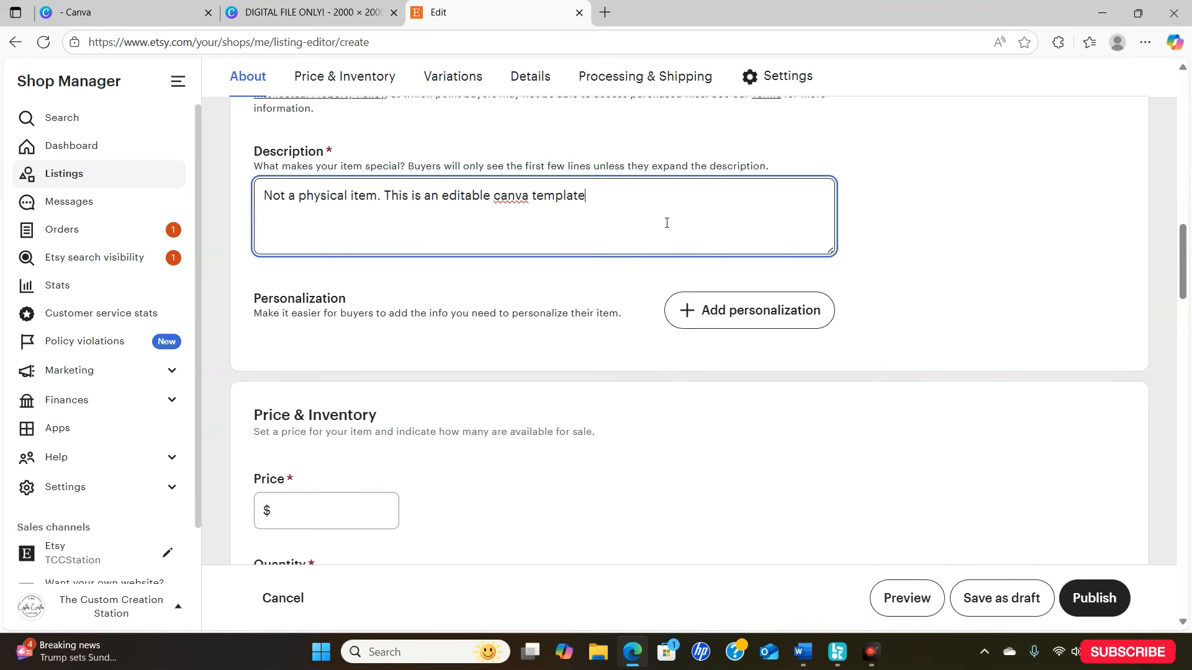
pyautogui.write('. This is a graduation s')
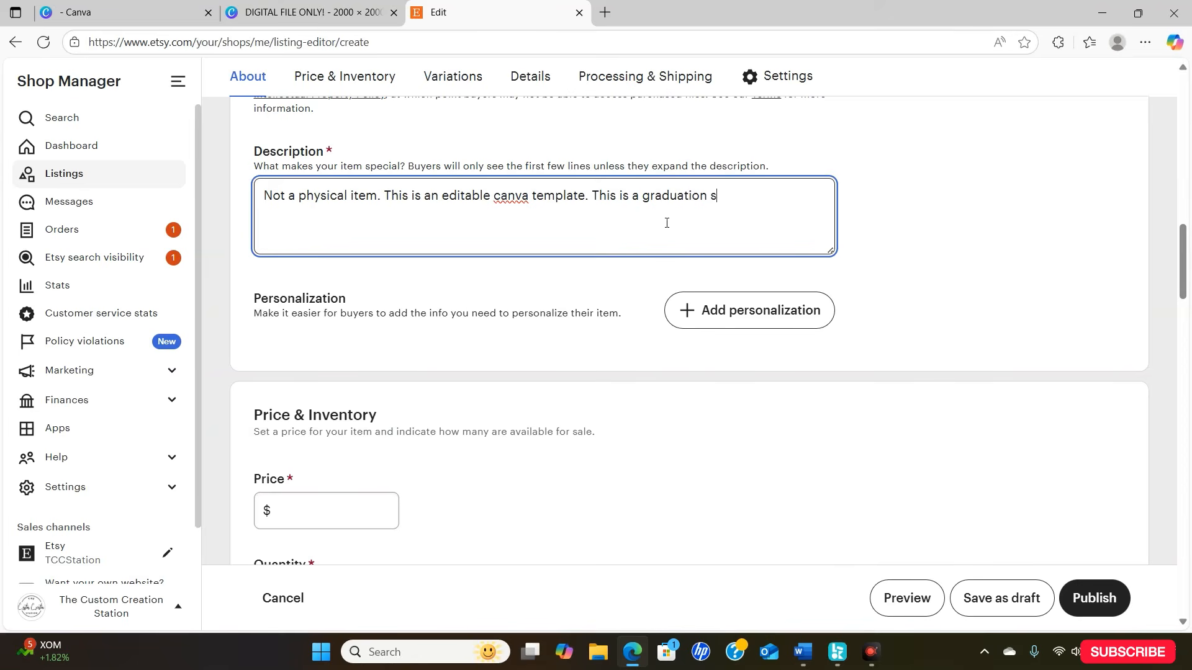
pyautogui.write('hirt pin template png.')
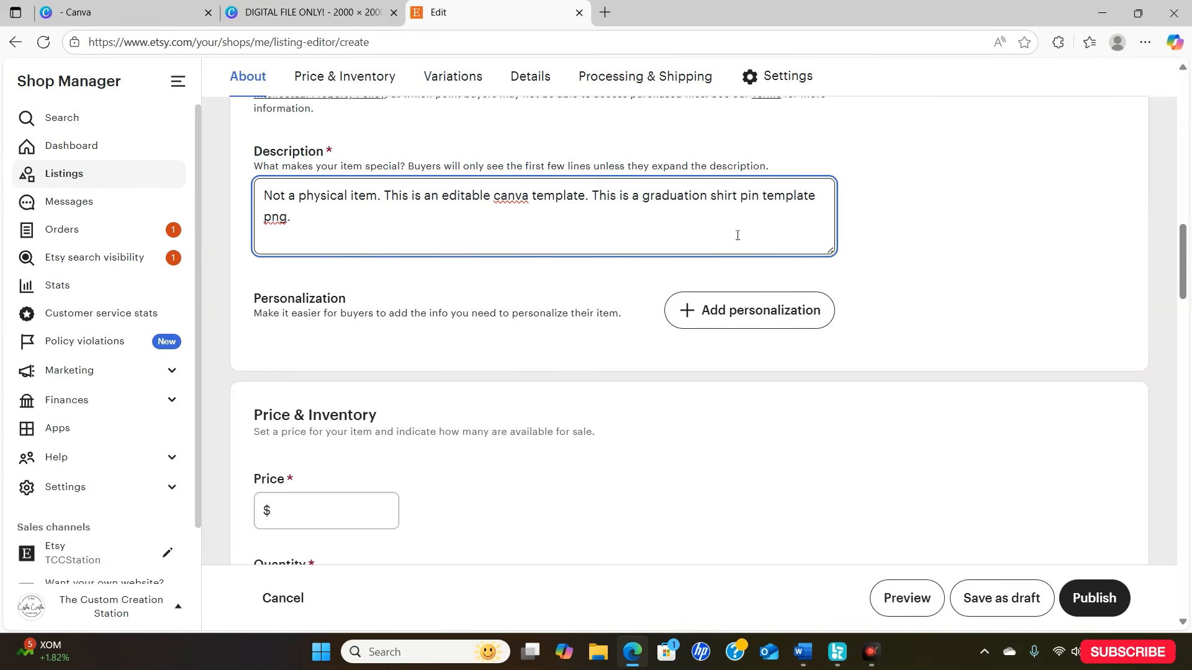
# - Set the listing's price to $3.00 and its quantity to 500
pyautogui.moveTo(1184, 242)
pyautogui.mouseDown()
pyautogui.moveTo(1189, 263)
pyautogui.moveTo(1185, 250)
pyautogui.mouseUp()
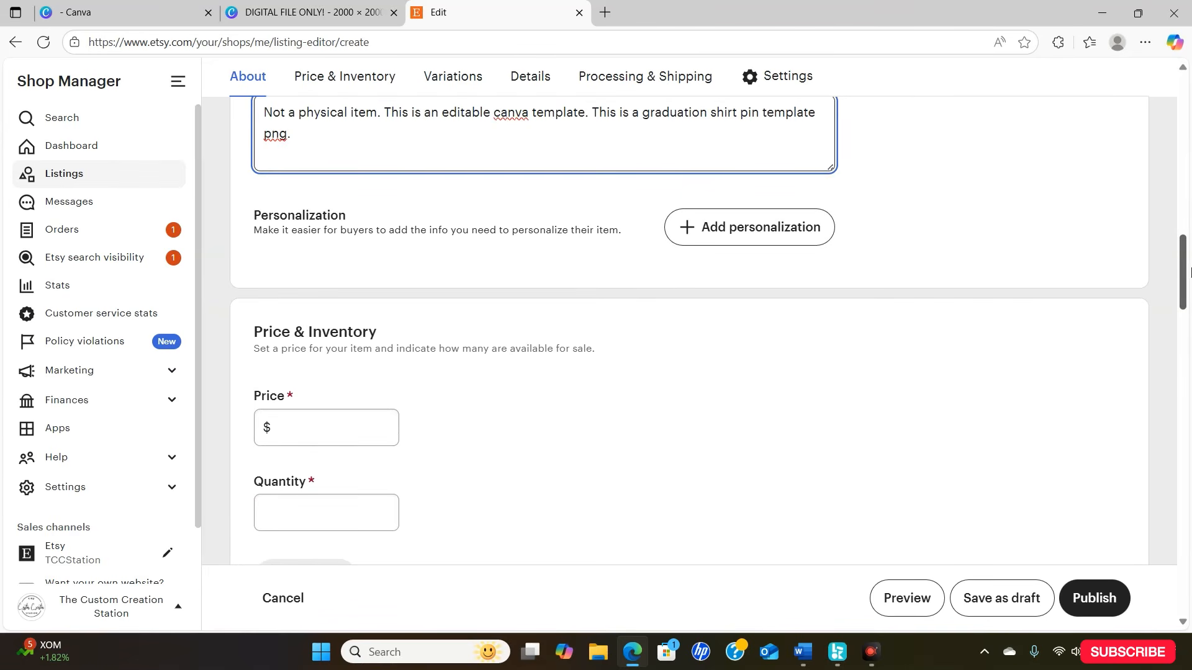
pyautogui.moveTo(1187, 270)
pyautogui.mouseDown()
pyautogui.moveTo(1190, 291)
pyautogui.moveTo(1189, 249)
pyautogui.moveTo(1189, 271)
pyautogui.mouseUp()
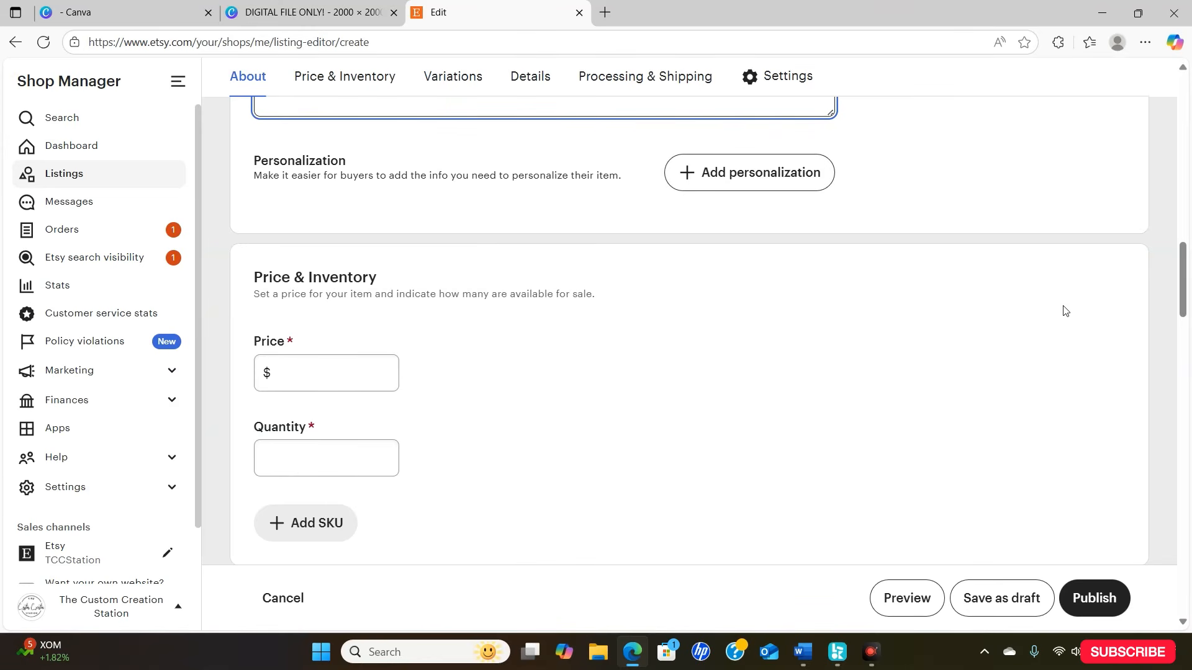
pyautogui.moveTo(1187, 266); pyautogui.dragTo(1187, 282)
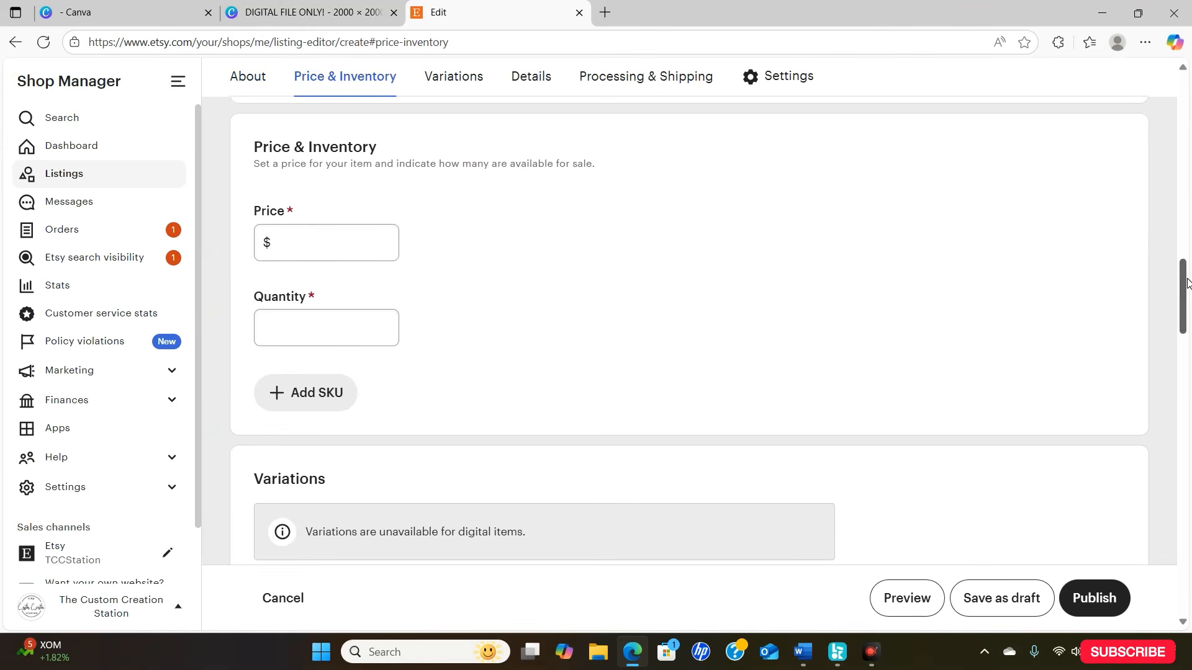
pyautogui.click(386, 234)
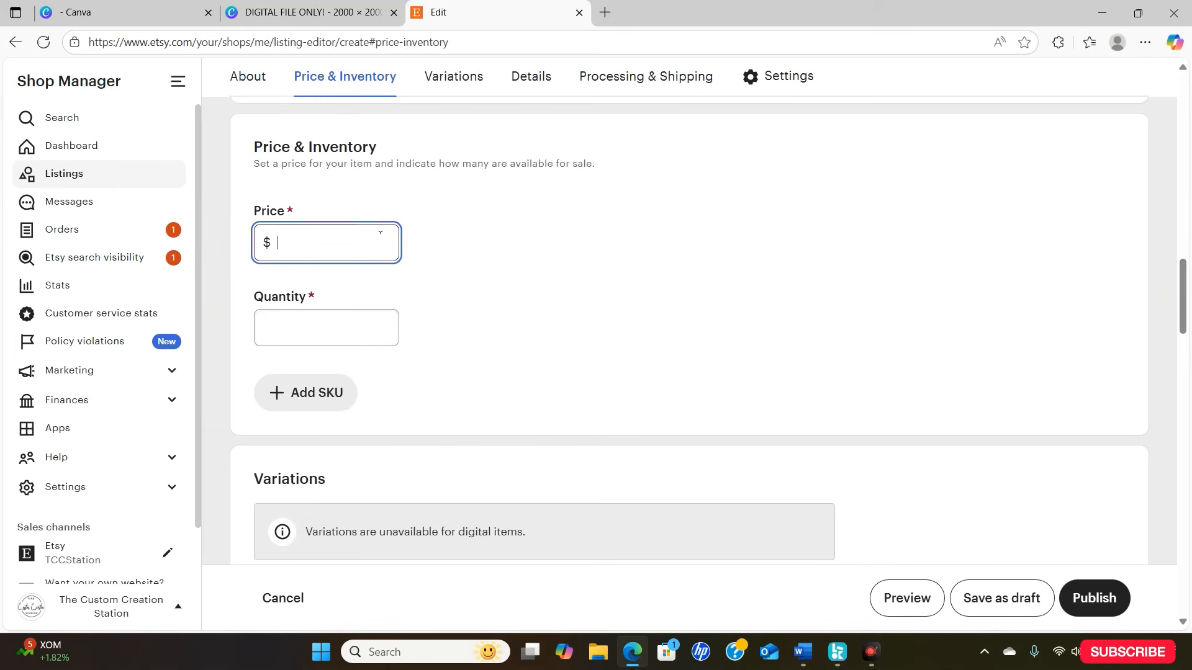
pyautogui.write('3.00')
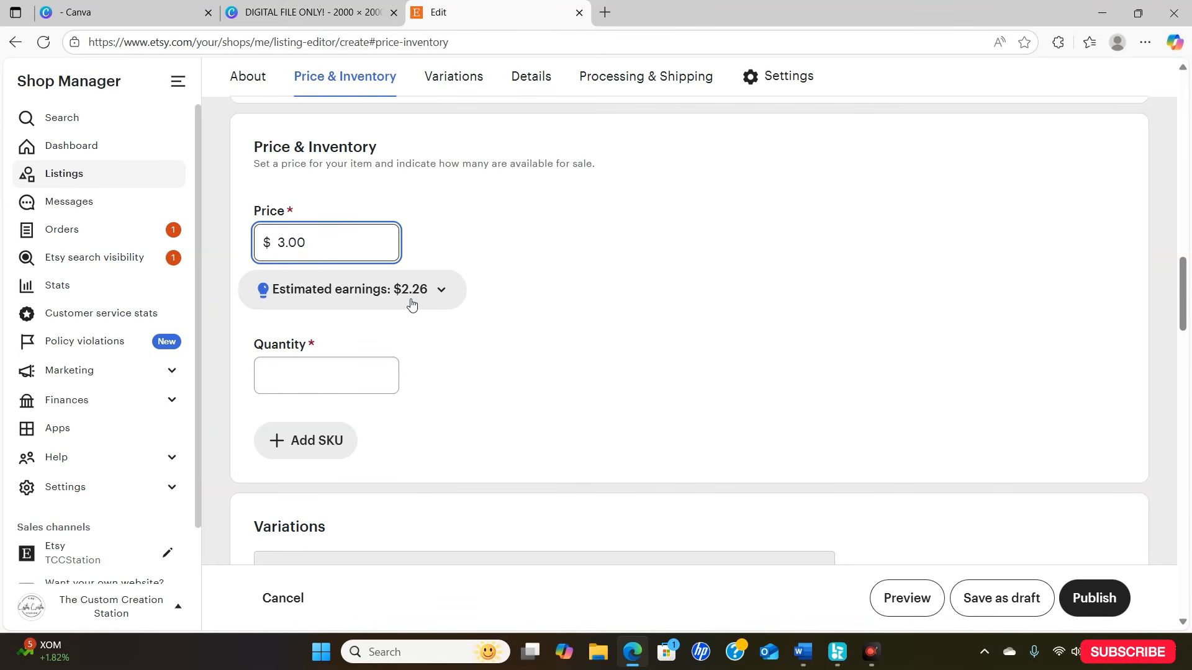
pyautogui.click(360, 378)
pyautogui.write('500')
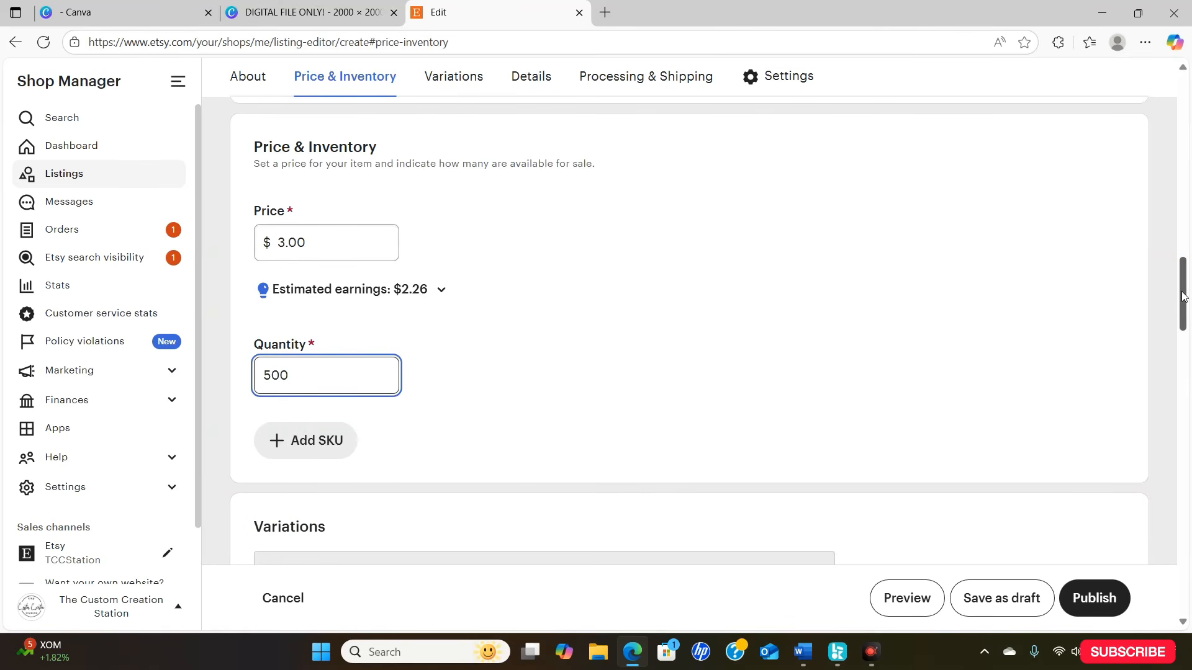
# - Add the tags "canva" and "editable templates" to the listing's details
pyautogui.moveTo(1187, 303); pyautogui.dragTo(1188, 375)
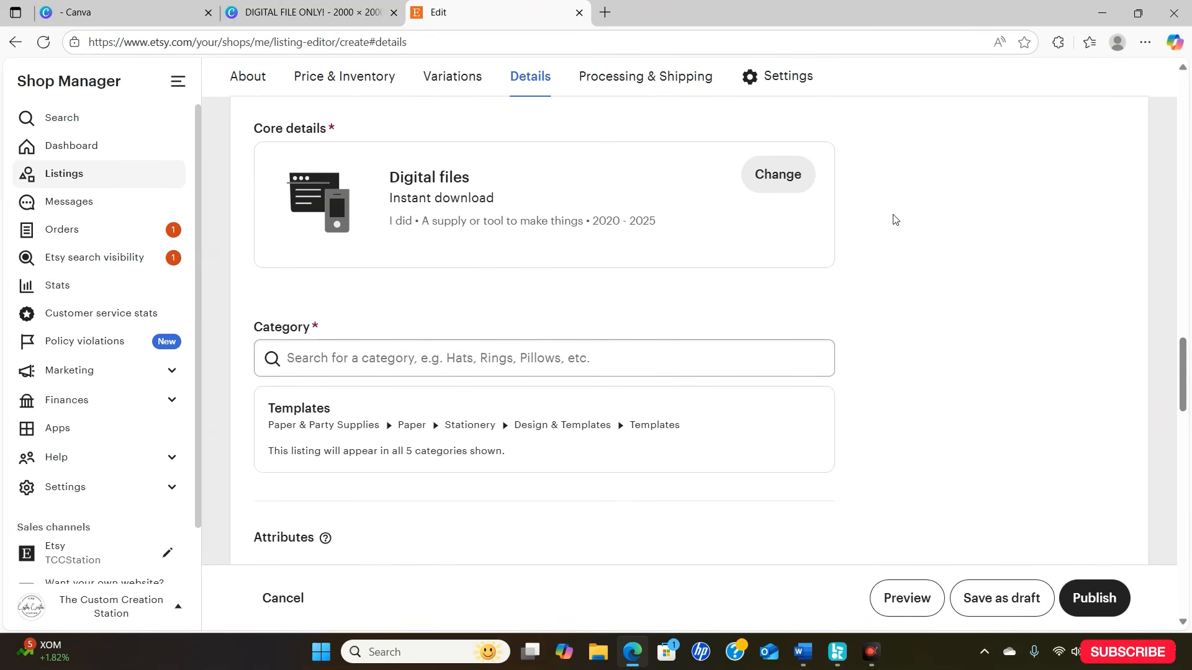
pyautogui.moveTo(1186, 362); pyautogui.dragTo(1187, 383)
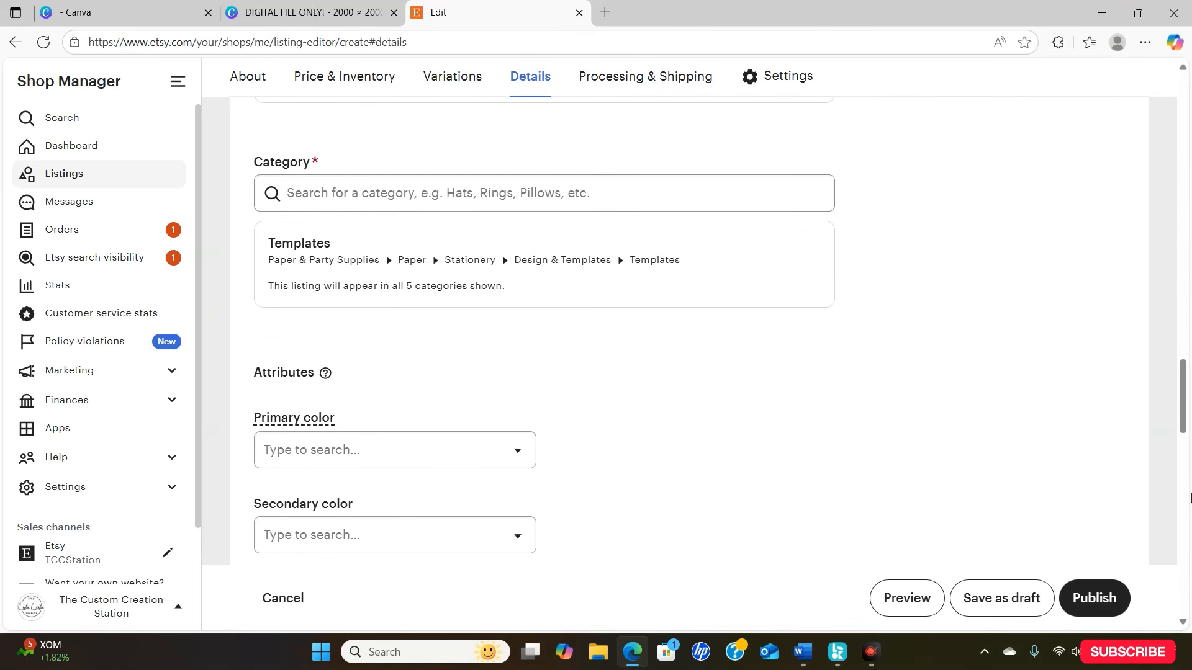
pyautogui.moveTo(1183, 402); pyautogui.dragTo(1189, 487)
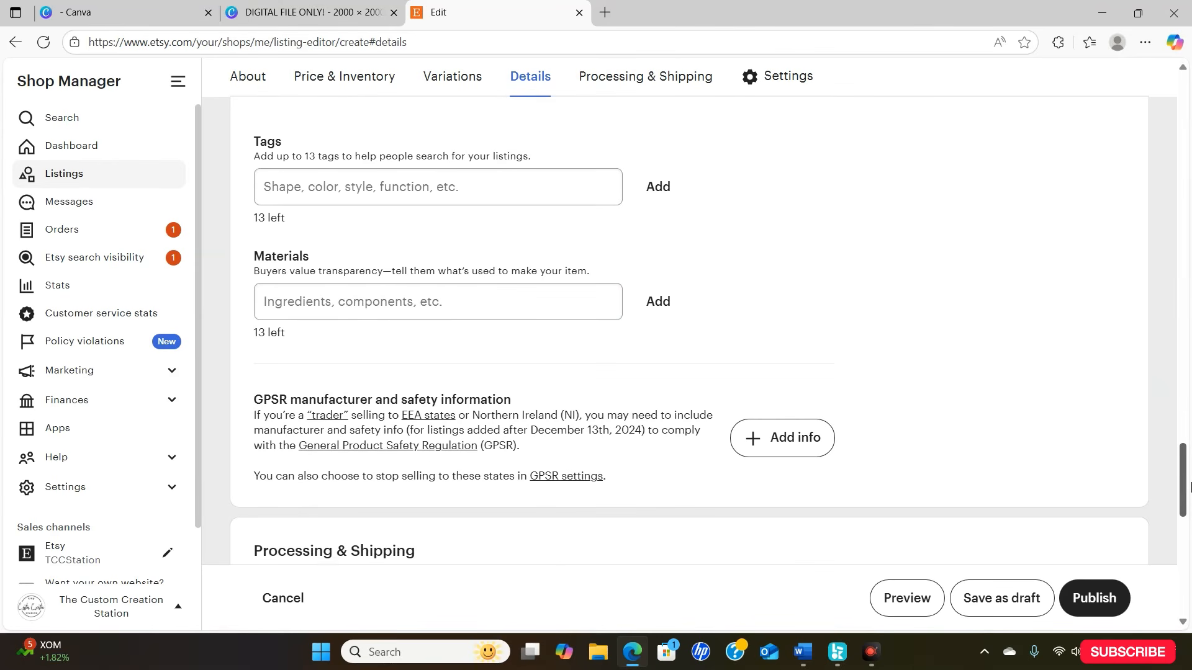
pyautogui.click(498, 179)
pyautogui.write('canva')
pyautogui.press('Return')
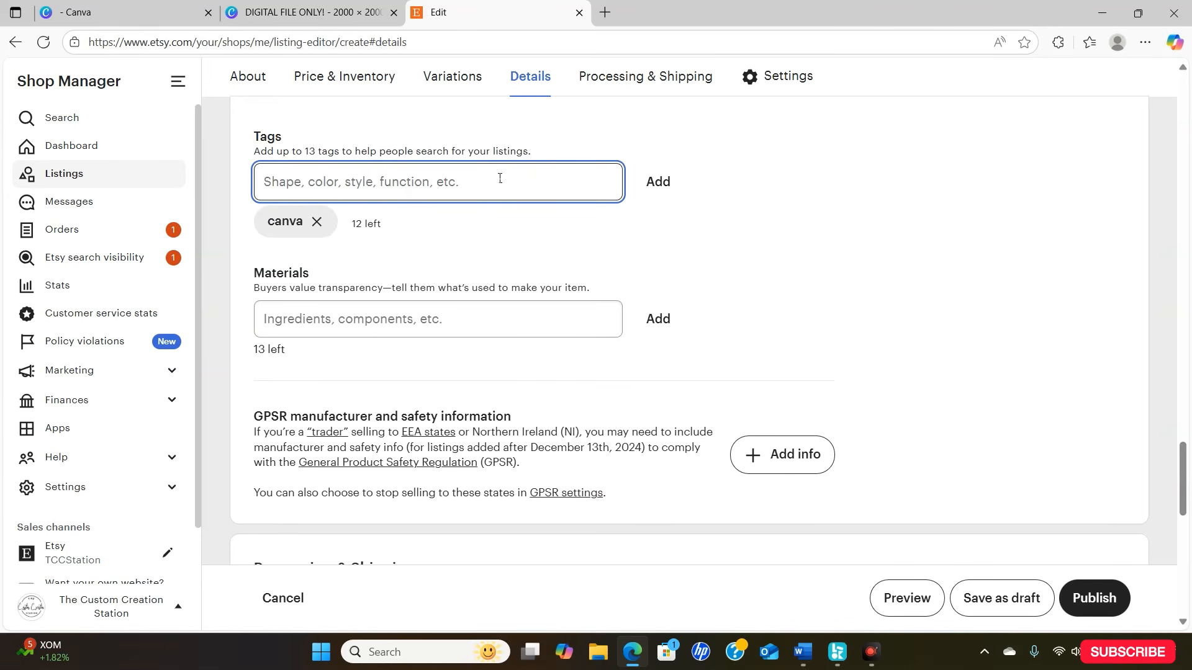
pyautogui.write('editan')
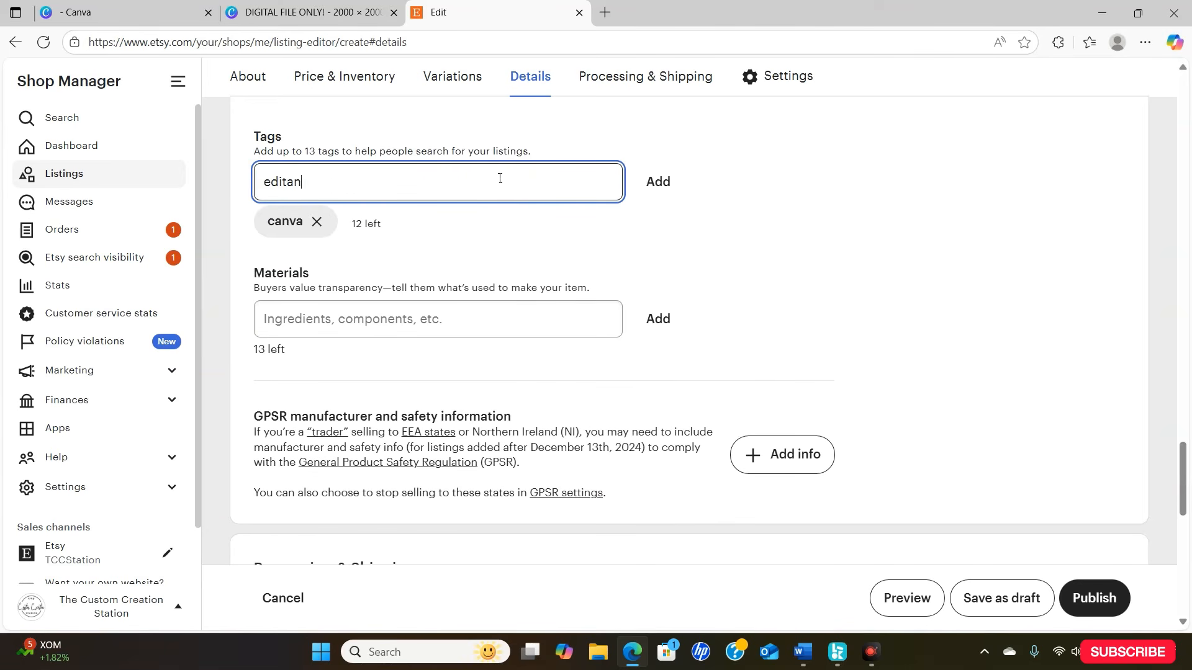
pyautogui.write('b')
pyautogui.write('le')
pyautogui.write(' temo')
pyautogui.write('plates')
pyautogui.press('Return')
# - Add two more listing tags, "graduation" and "shirt pins"
pyautogui.write('grad')
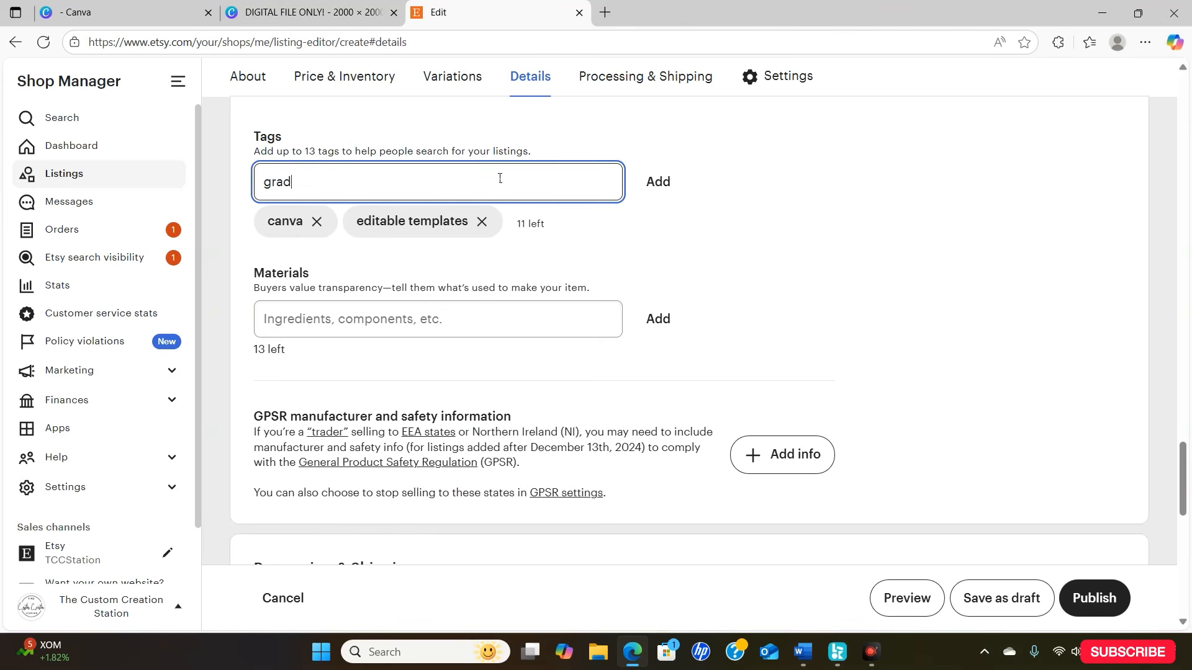
pyautogui.write('uatuion')
pyautogui.press('Return')
pyautogui.write('shi')
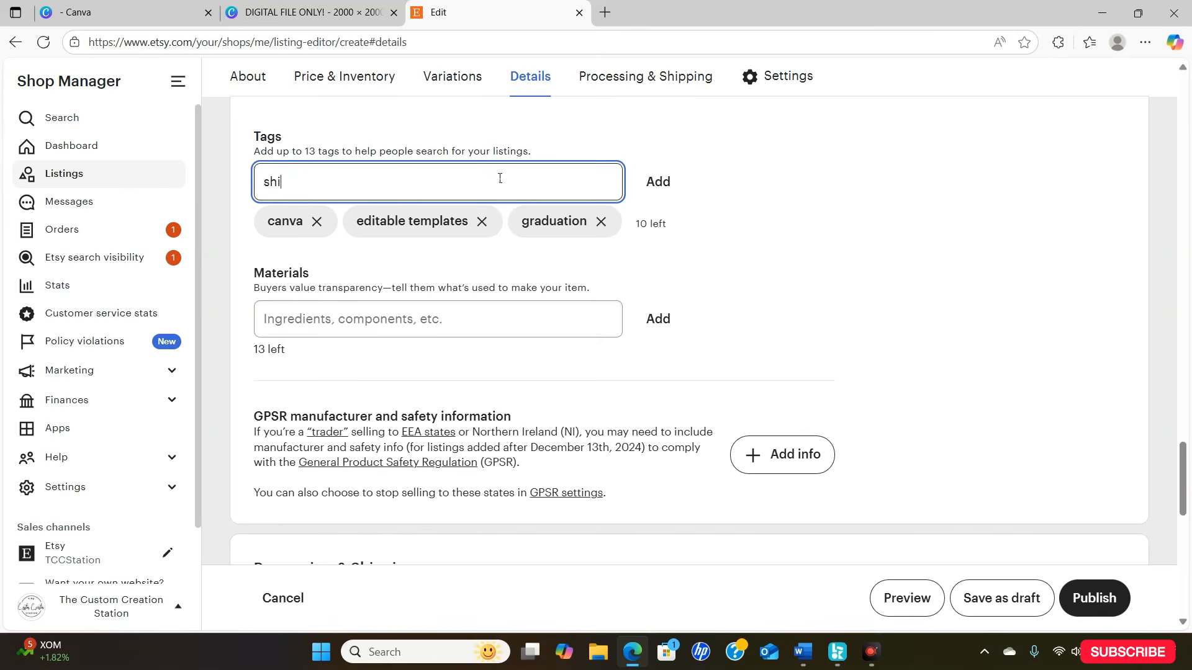
pyautogui.write('rt pins')
pyautogui.press('Return')
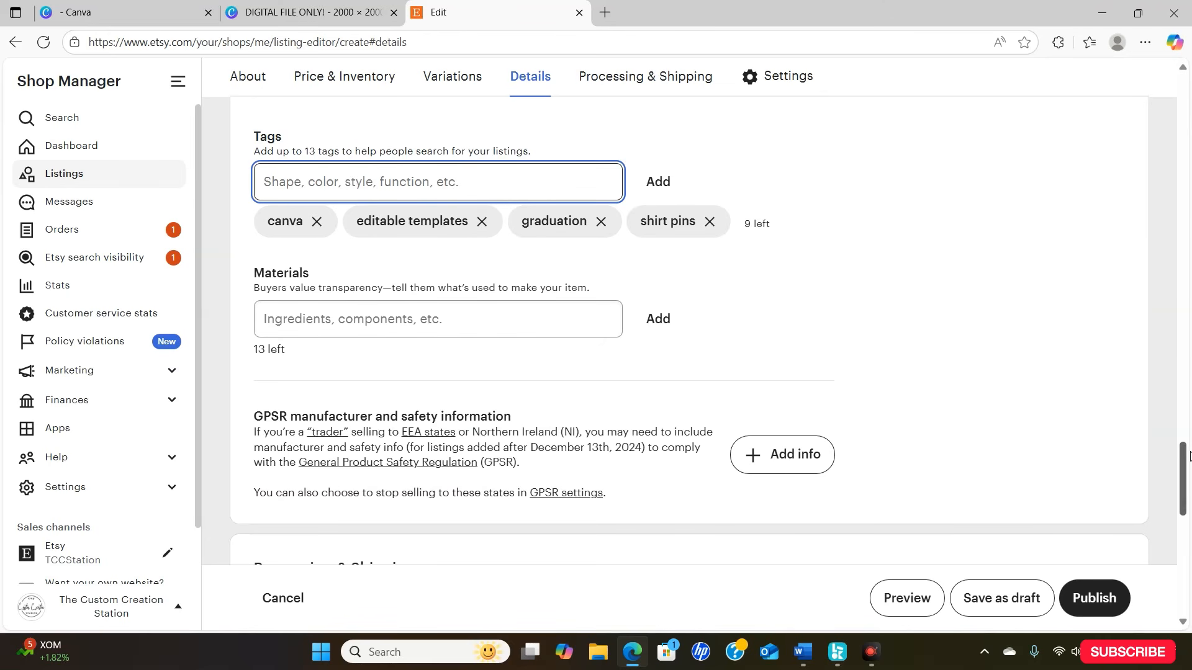
# - Review the listing's returns, shop section and renewal settings, bring up the publish confirmation, and back out without publishing
pyautogui.moveTo(1188, 456); pyautogui.dragTo(1188, 540)
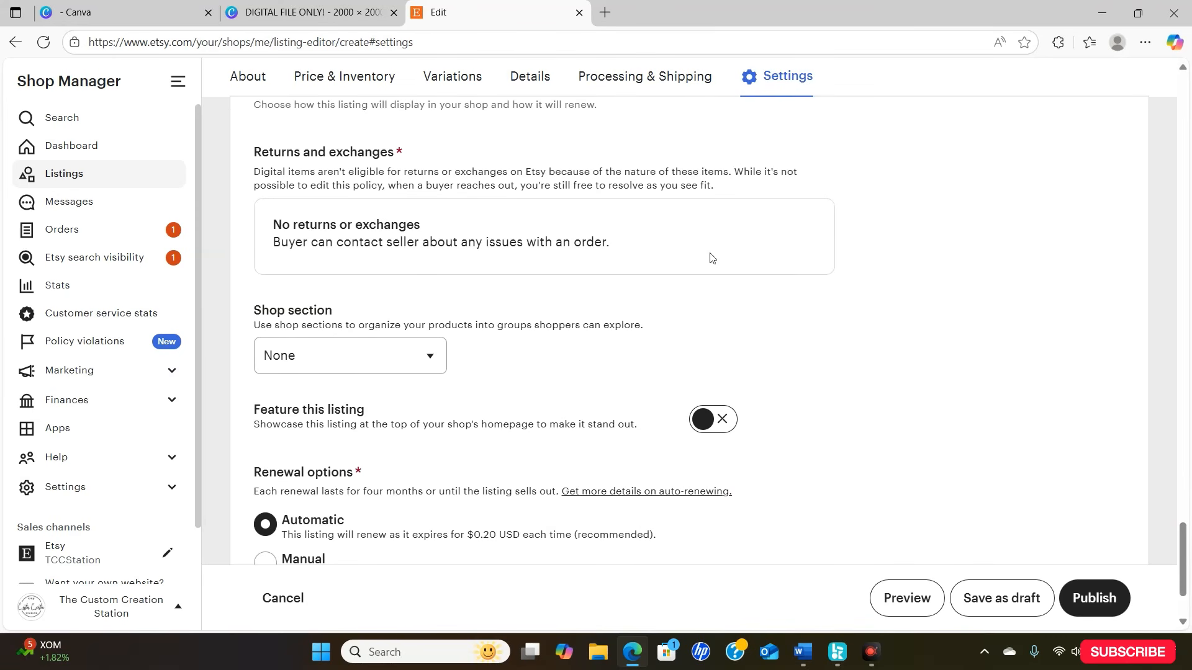
pyautogui.moveTo(1183, 535); pyautogui.dragTo(1188, 552)
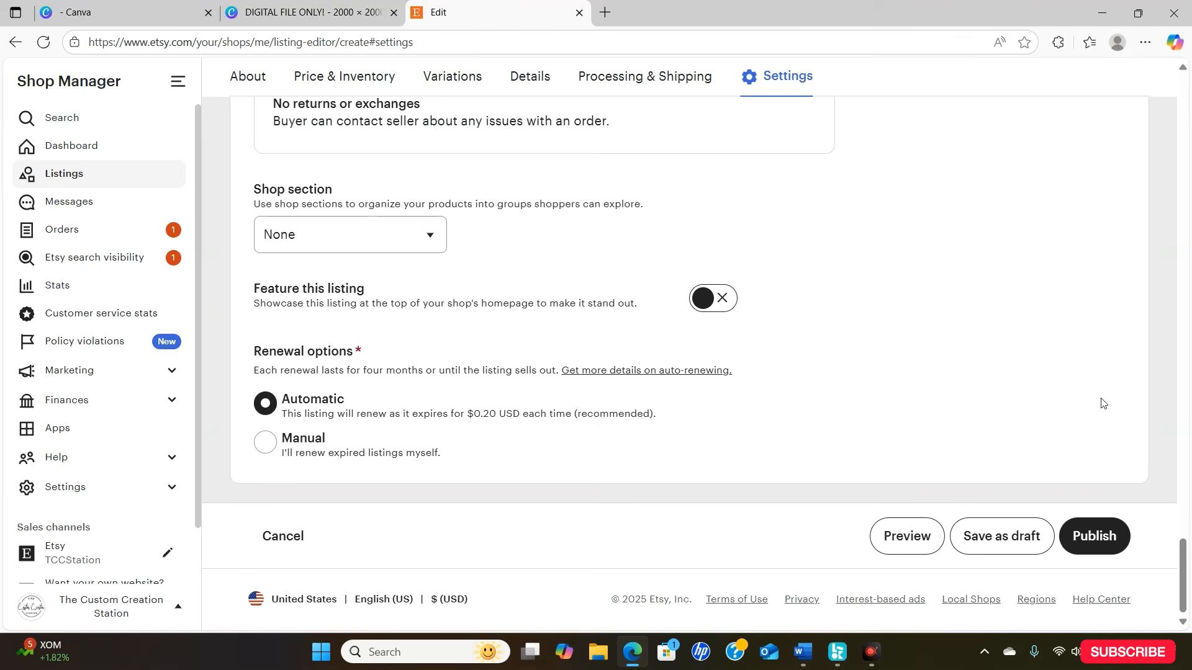
pyautogui.click(1092, 537)
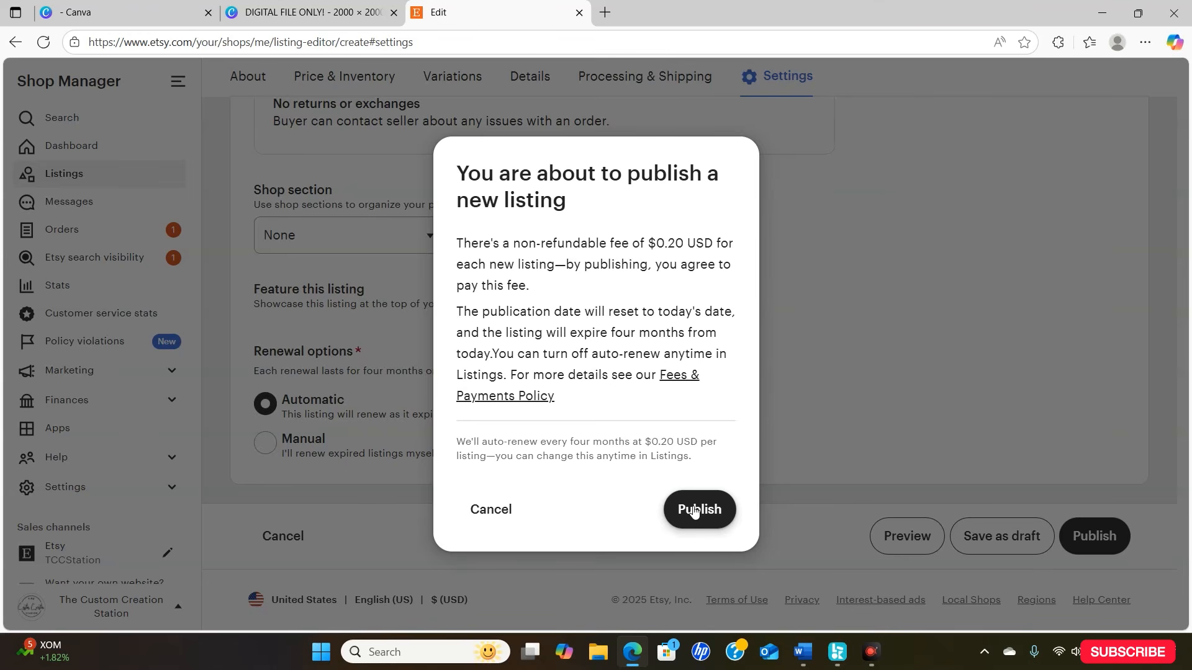
pyautogui.click(503, 511)
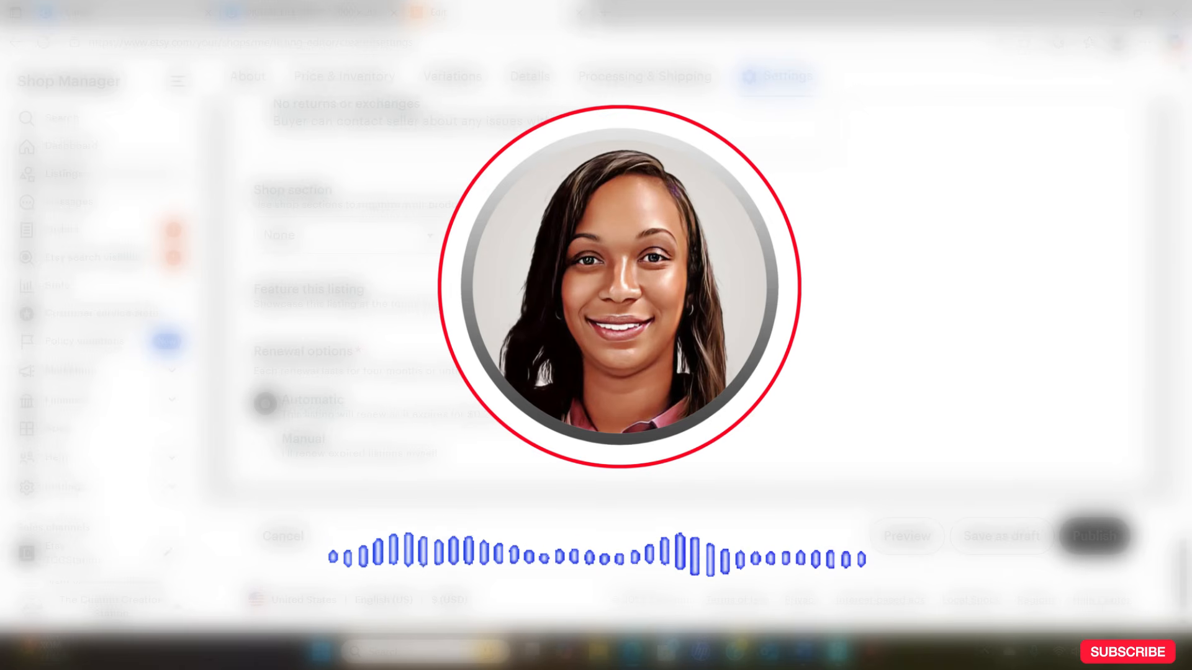
pyautogui.click(579, 13)
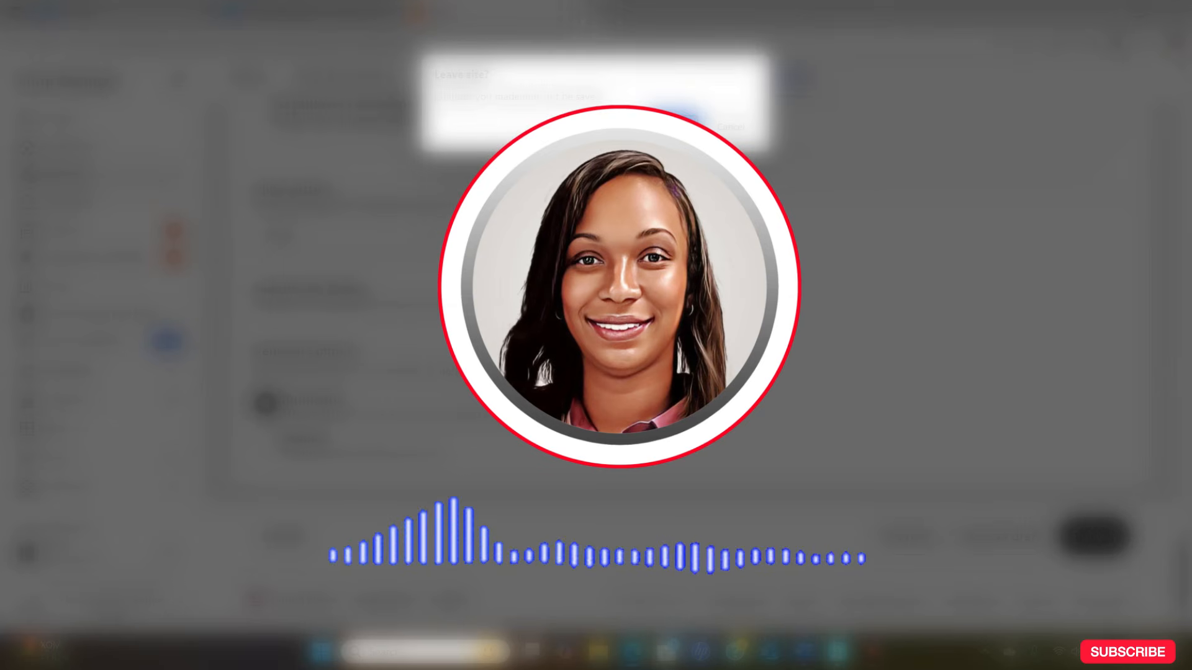